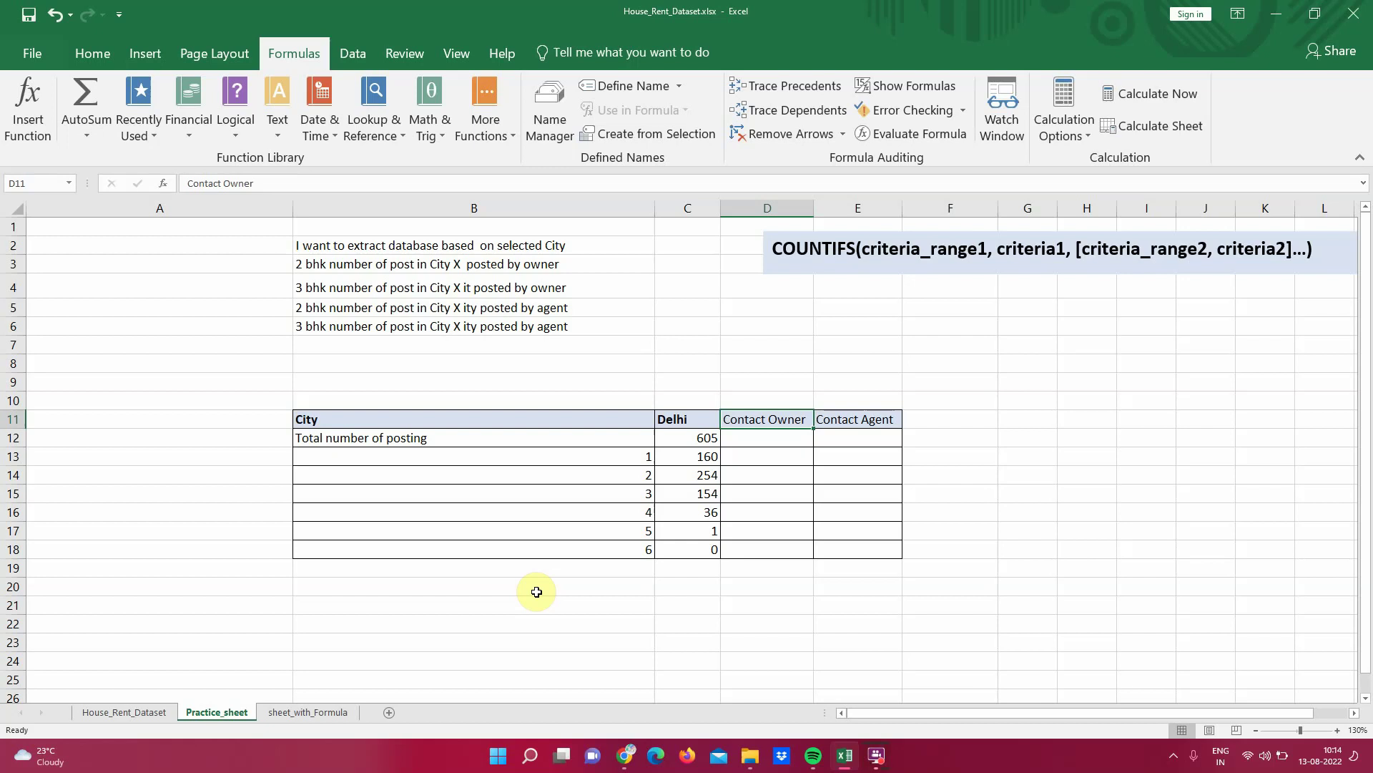
- Highlight the criteria_range1, criteria1 and optional criteria_range2/criteria2 arguments in the COUNTIFS syntax note
left_click(865, 252)
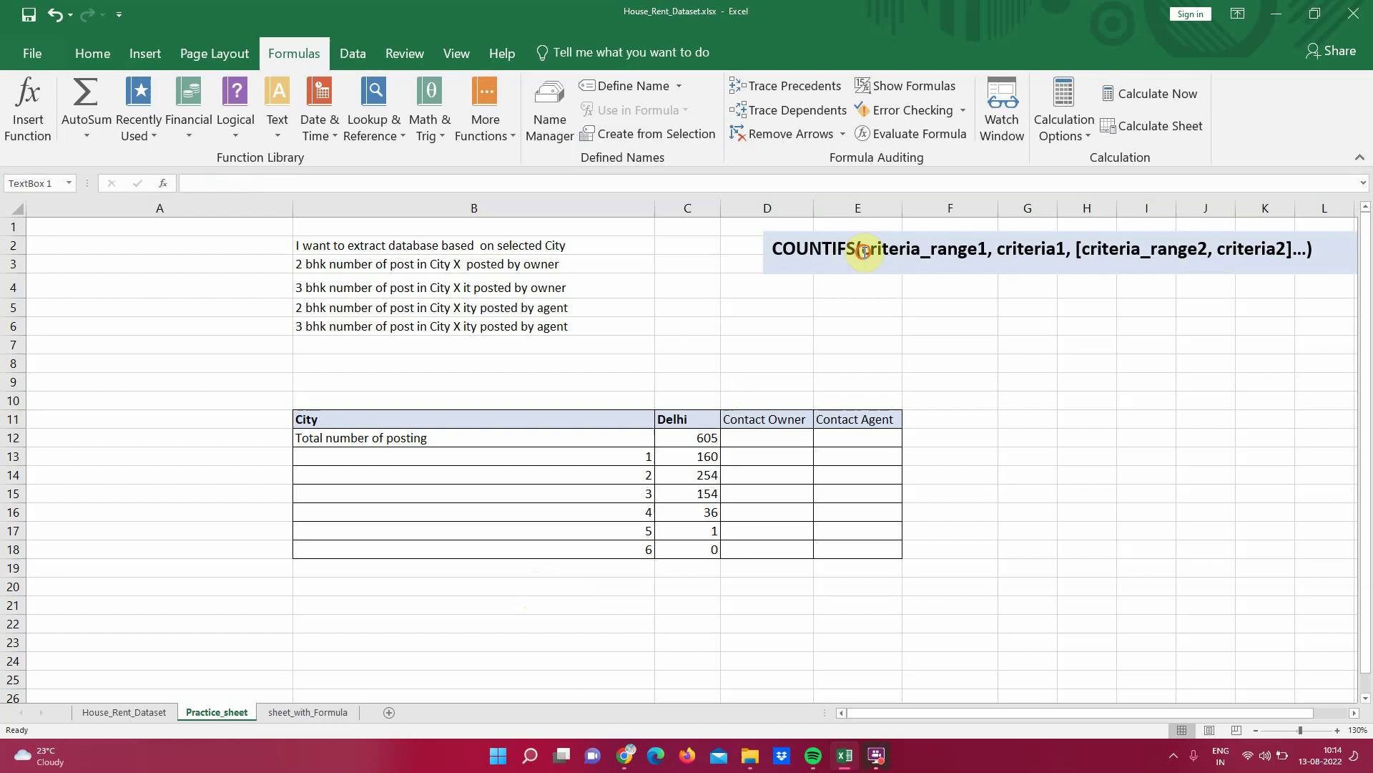
left_click_drag(864, 252, 962, 259)
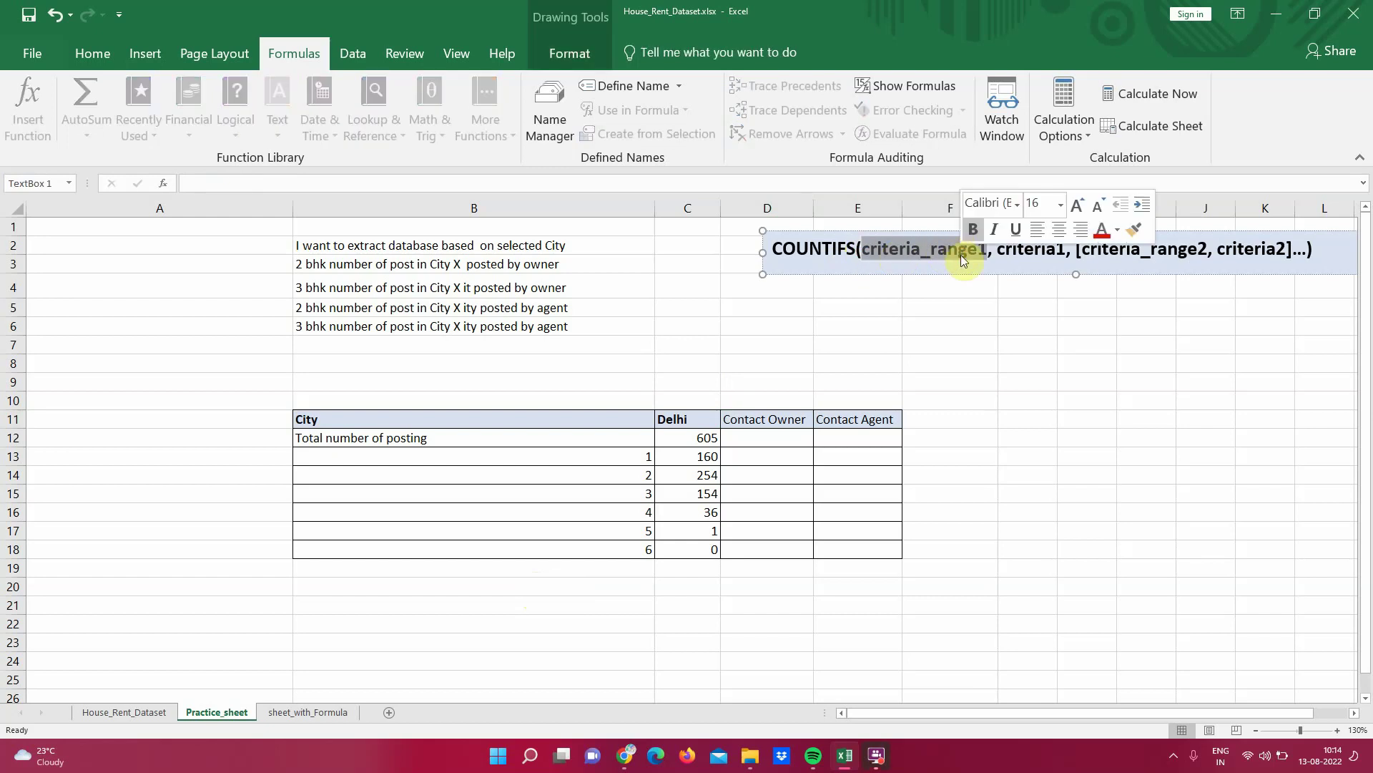
left_click(1000, 250)
left_click_drag(998, 251, 1066, 258)
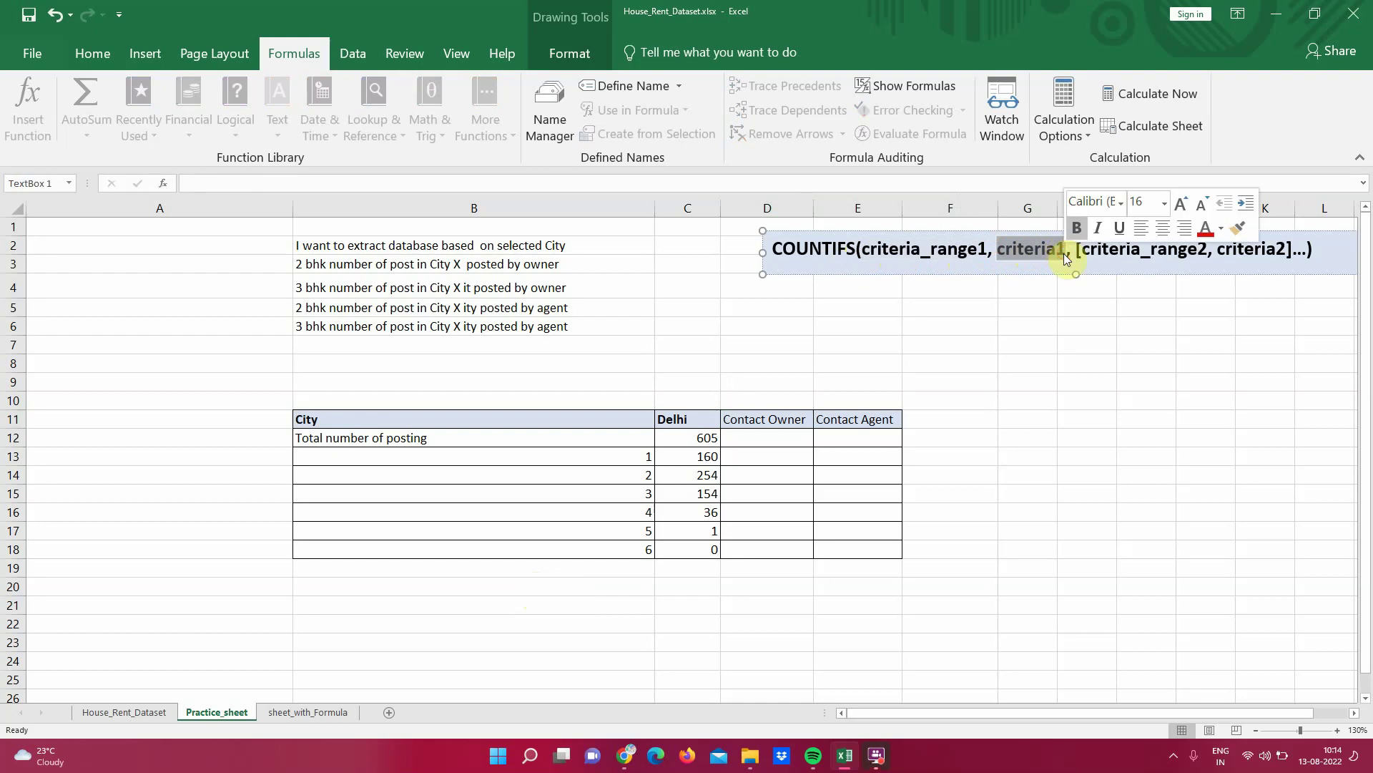
left_click(1064, 253)
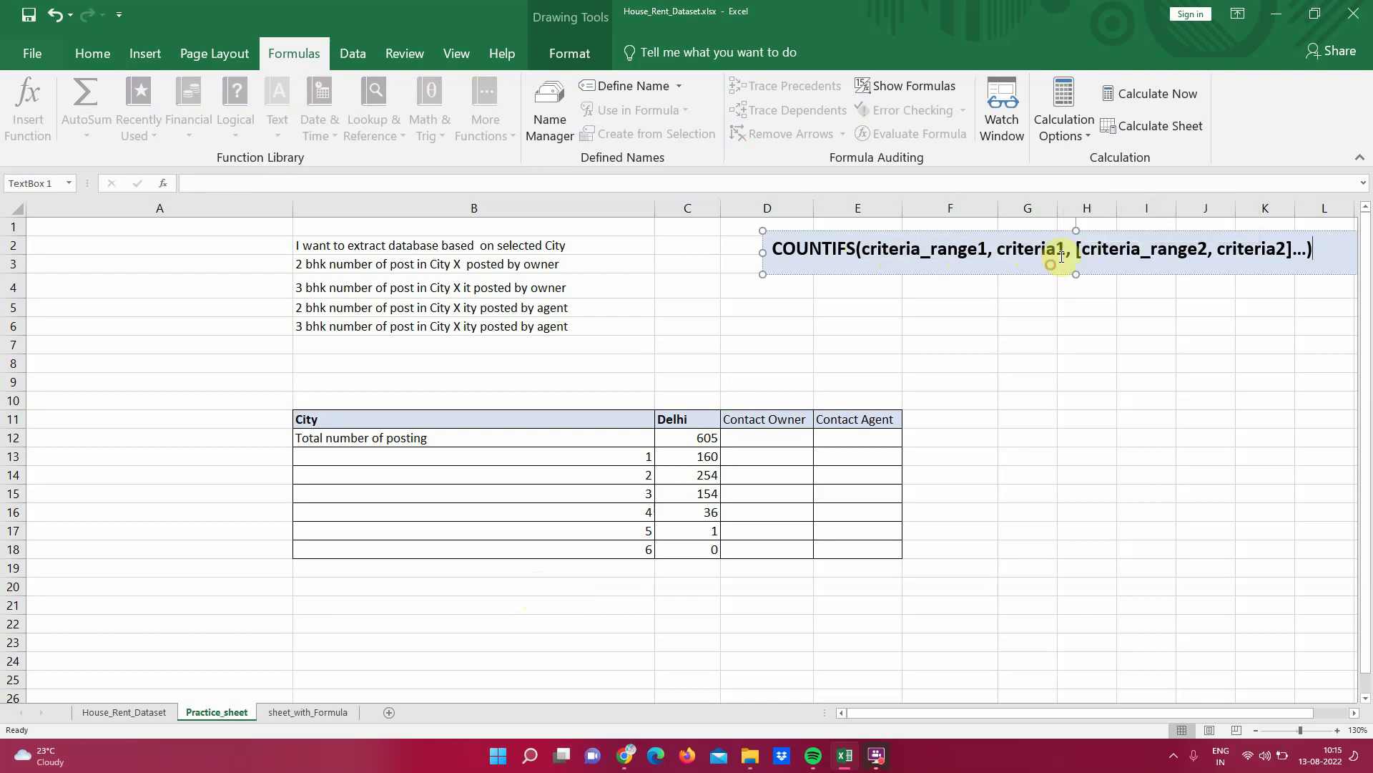
left_click_drag(1068, 250, 1250, 244)
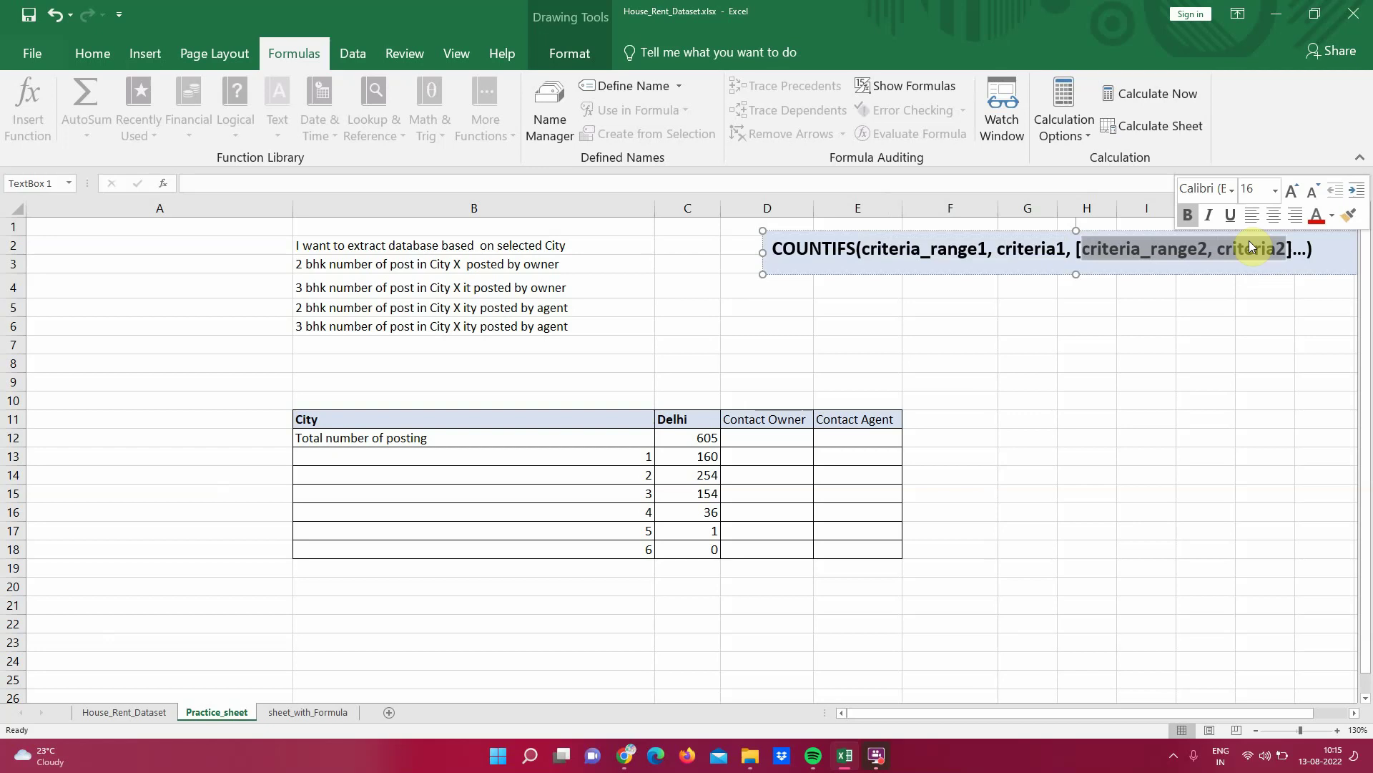
- Review the Posted On, BHK, City and Point of Contact columns on House_Rent_Dataset
left_click(115, 711)
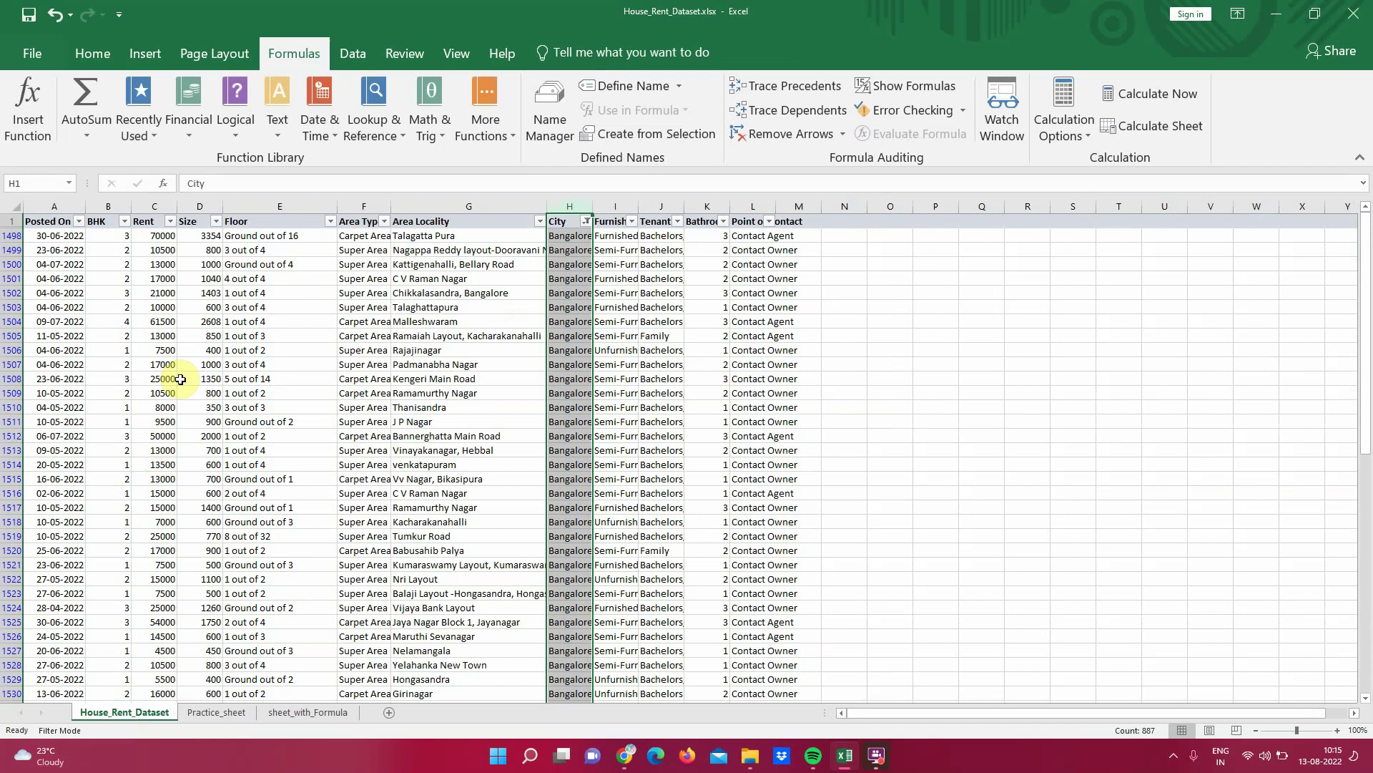
left_click(61, 206)
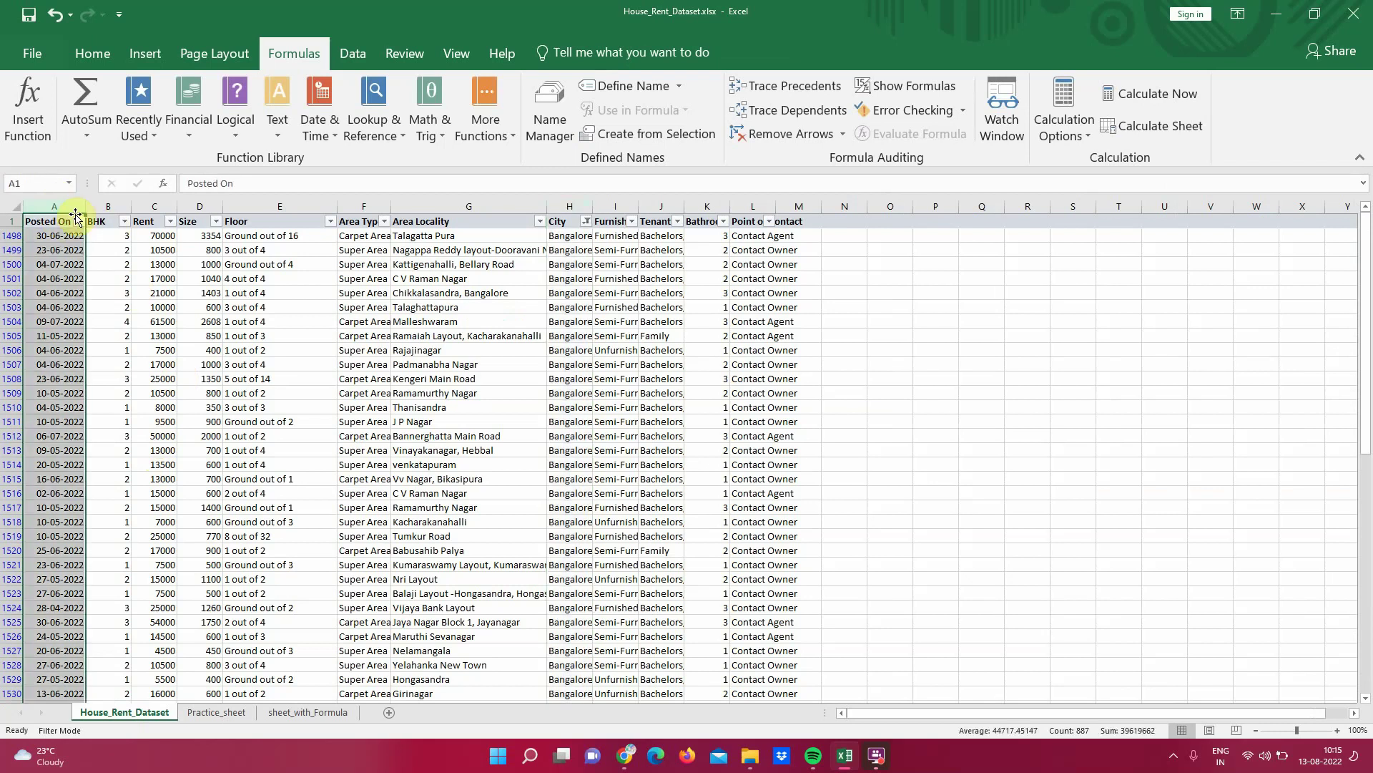
left_click(104, 207)
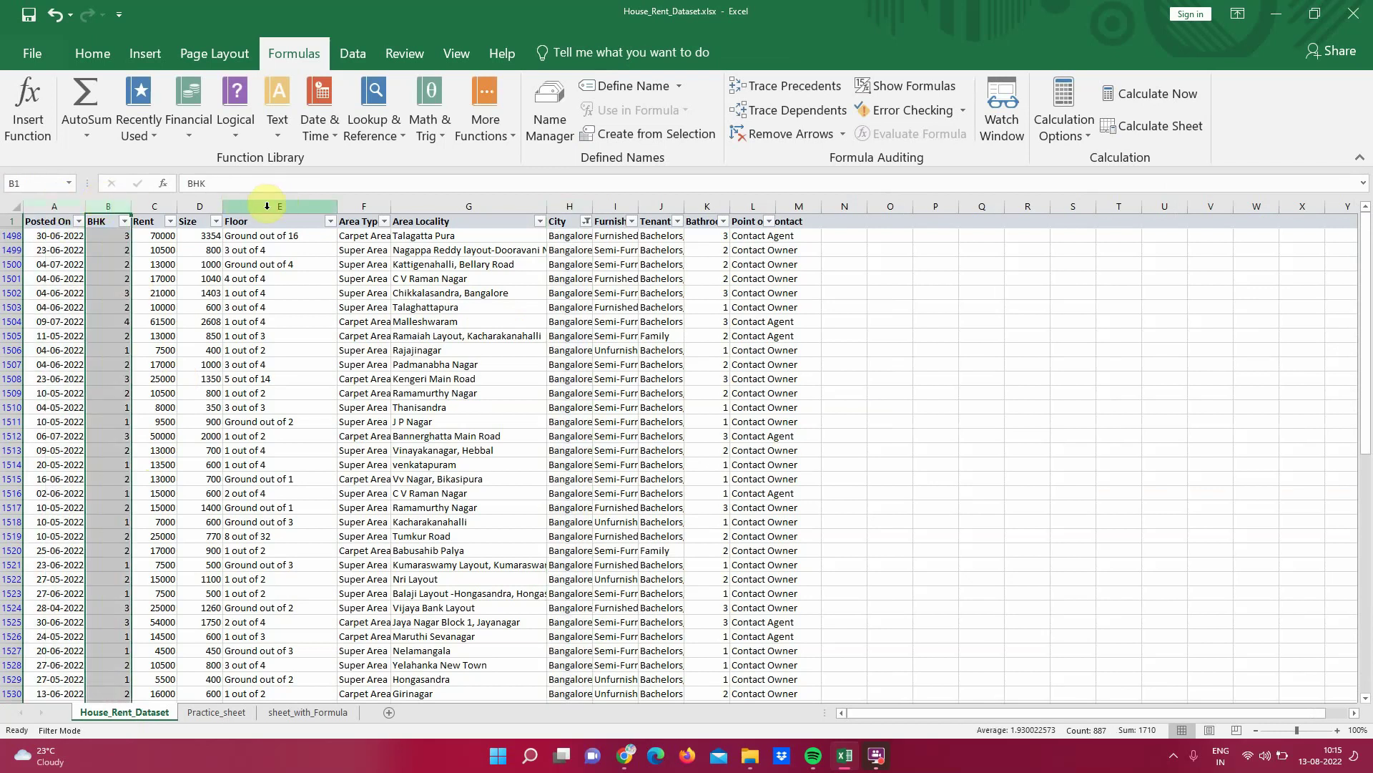
left_click(557, 204)
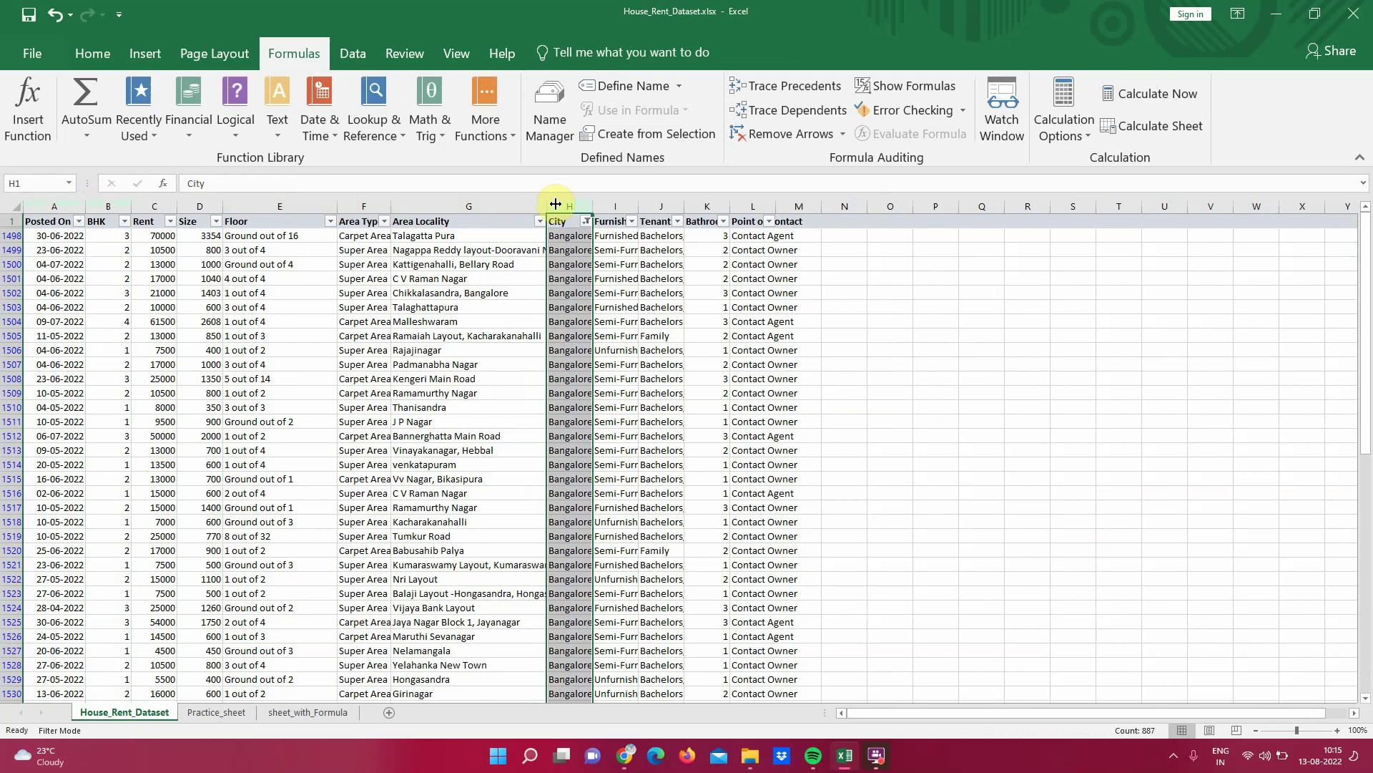
left_click(752, 205)
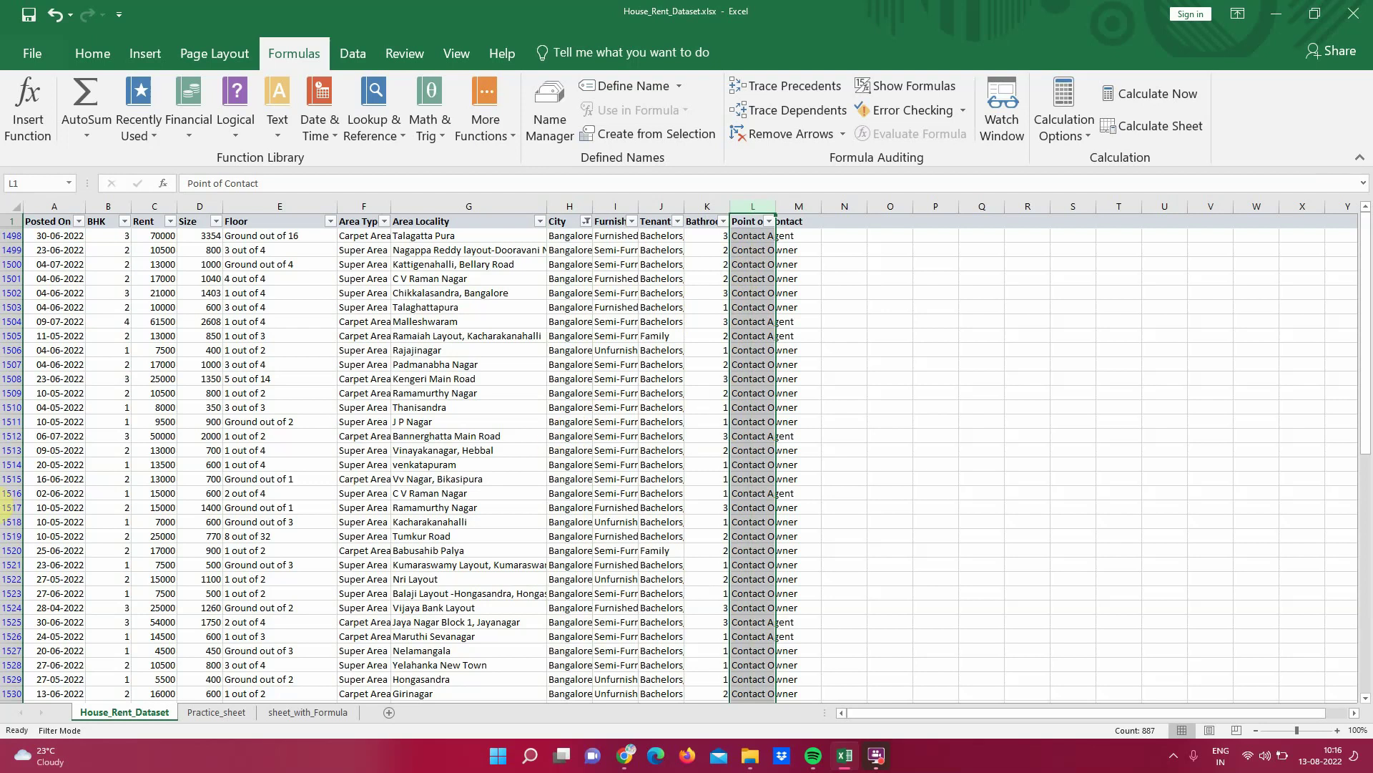
left_click(109, 205)
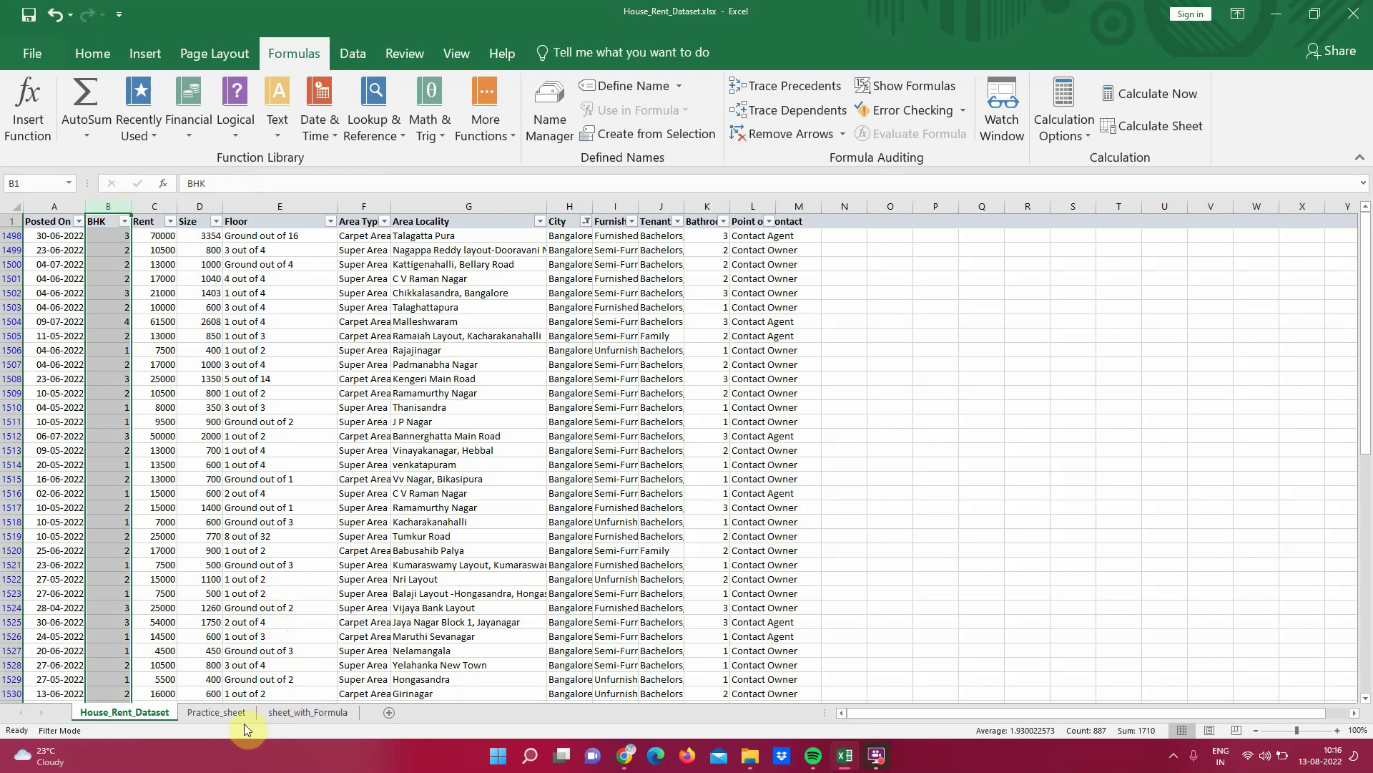
- Enter =COUNTIFS(House_Rent_Dataset!H:H,Practice_sheet!C11) in C12, returning 605 Delhi postings
left_click(221, 712)
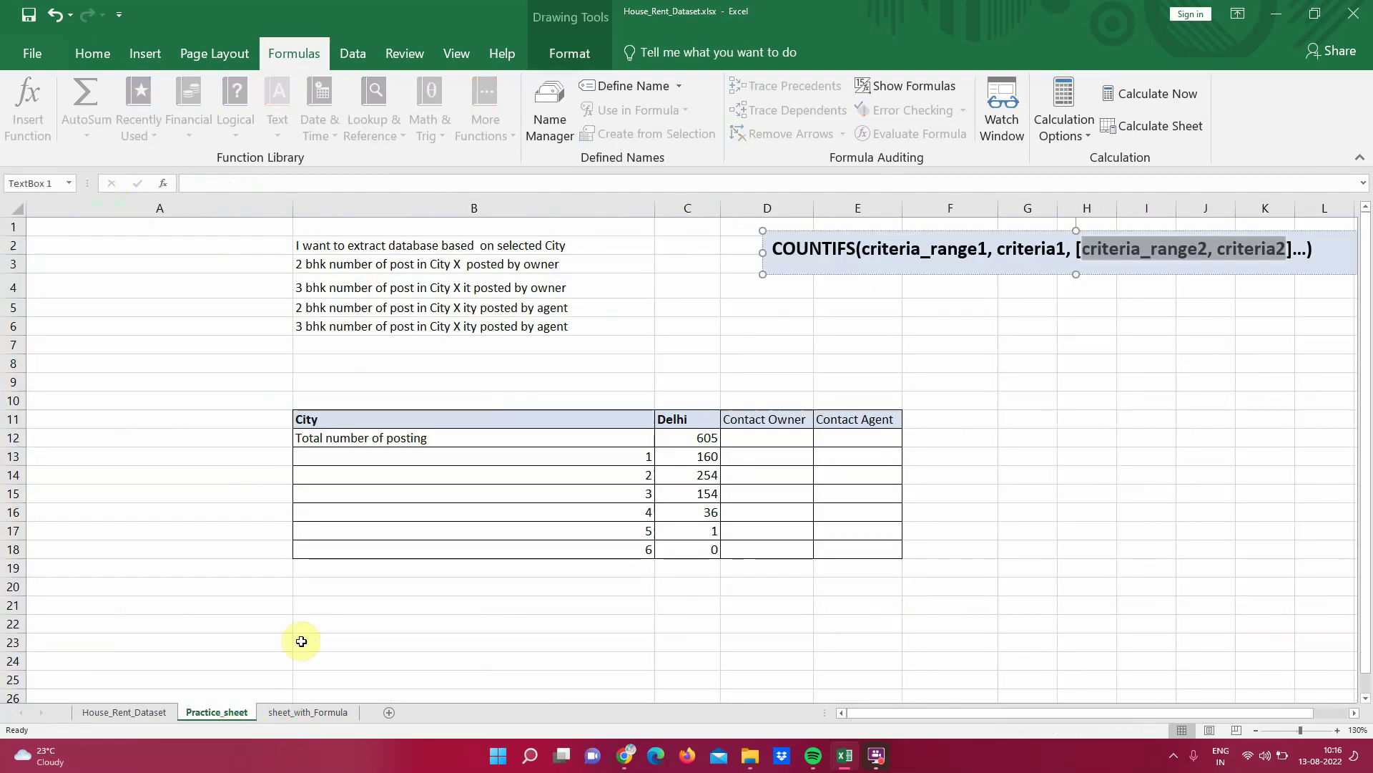
left_click(674, 441)
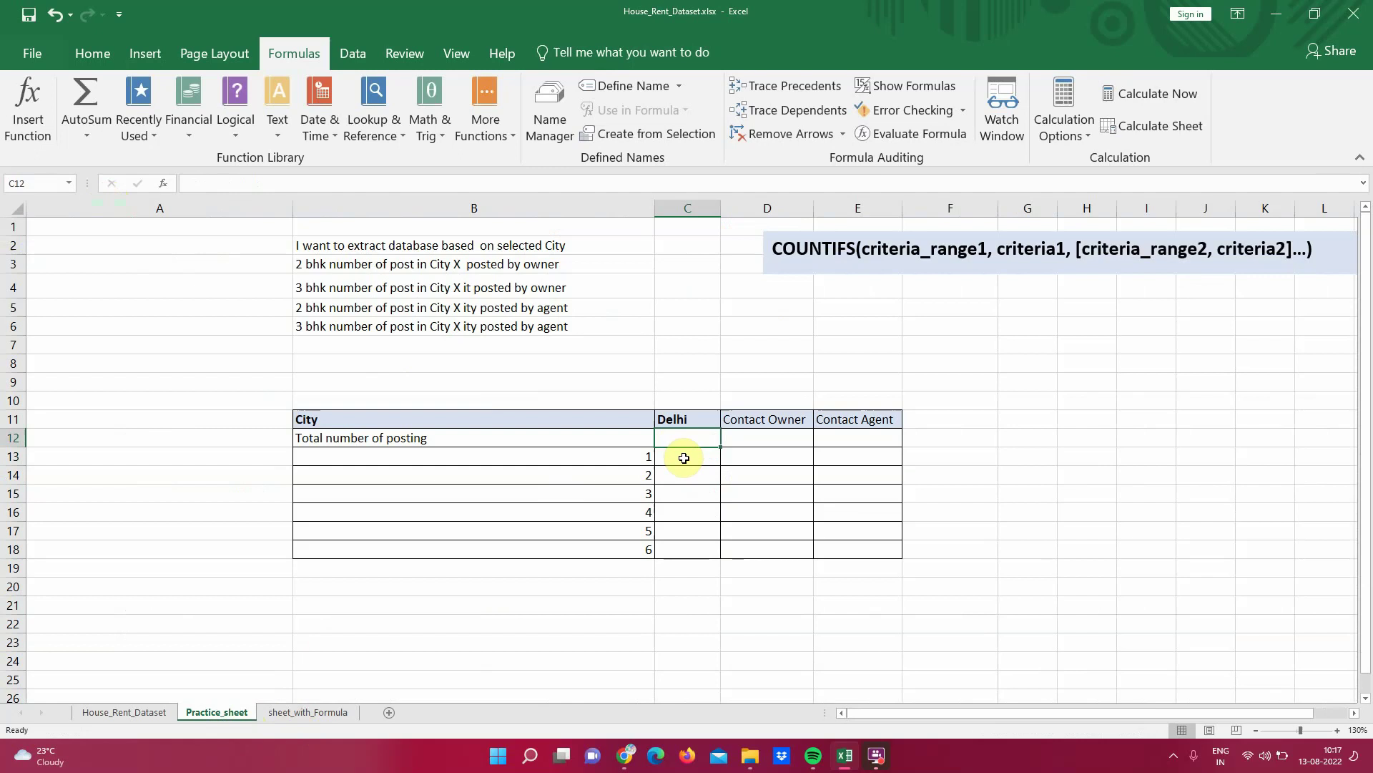
type("=")
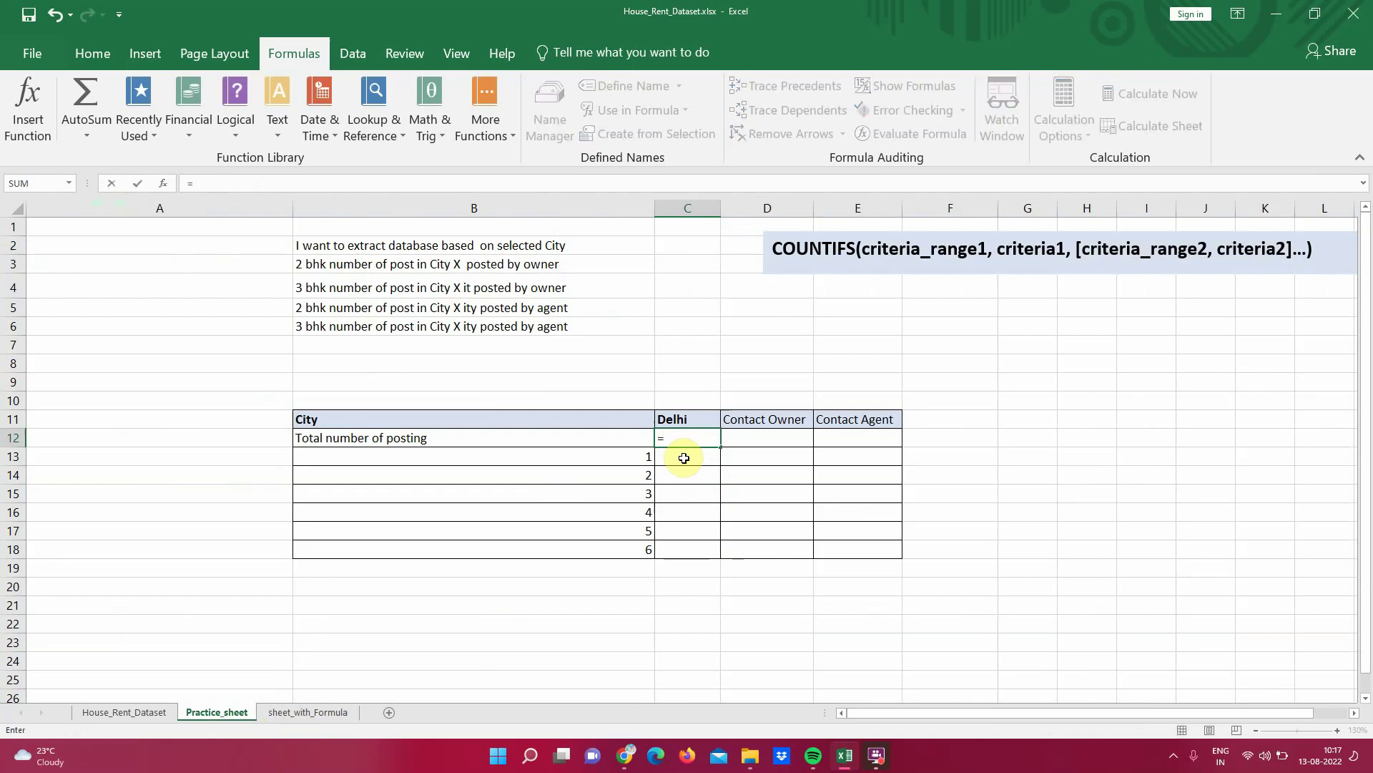
type("count")
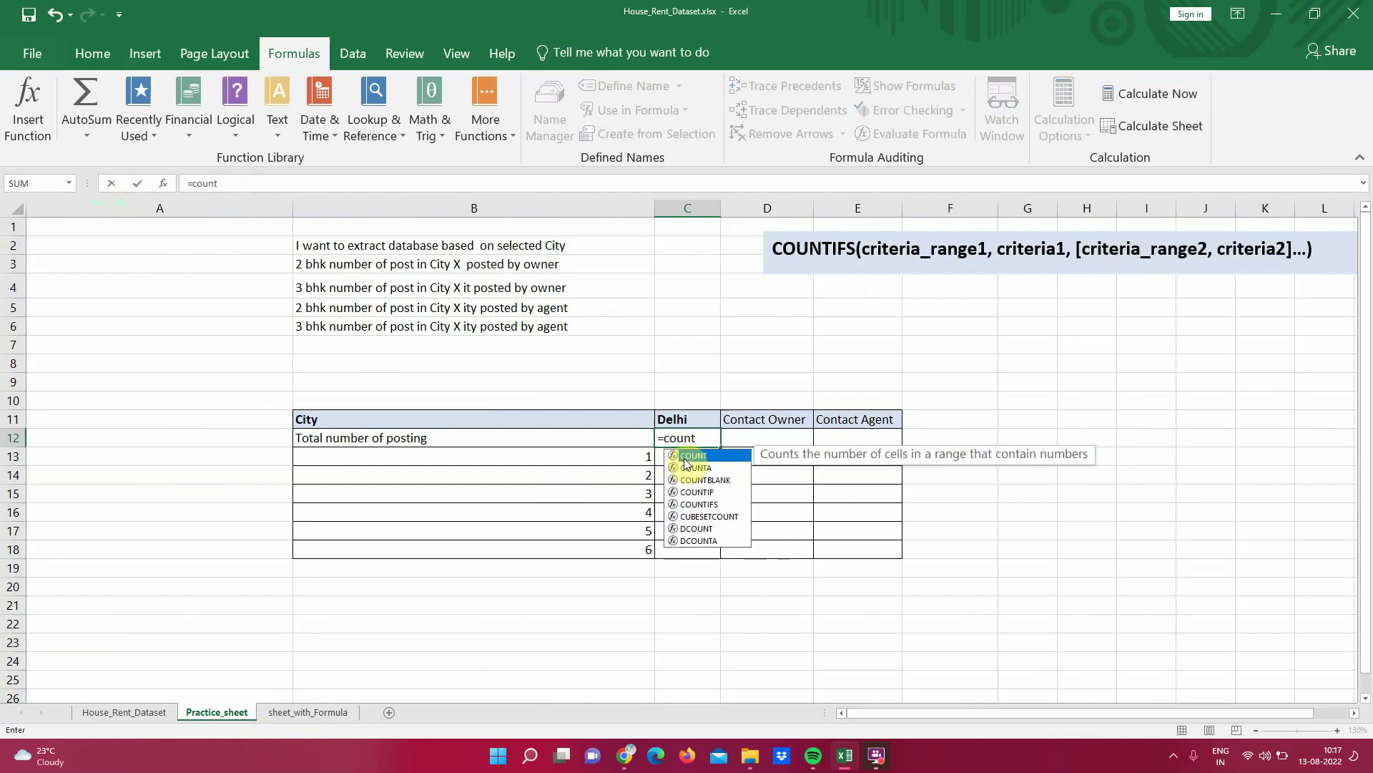
type("ifs(")
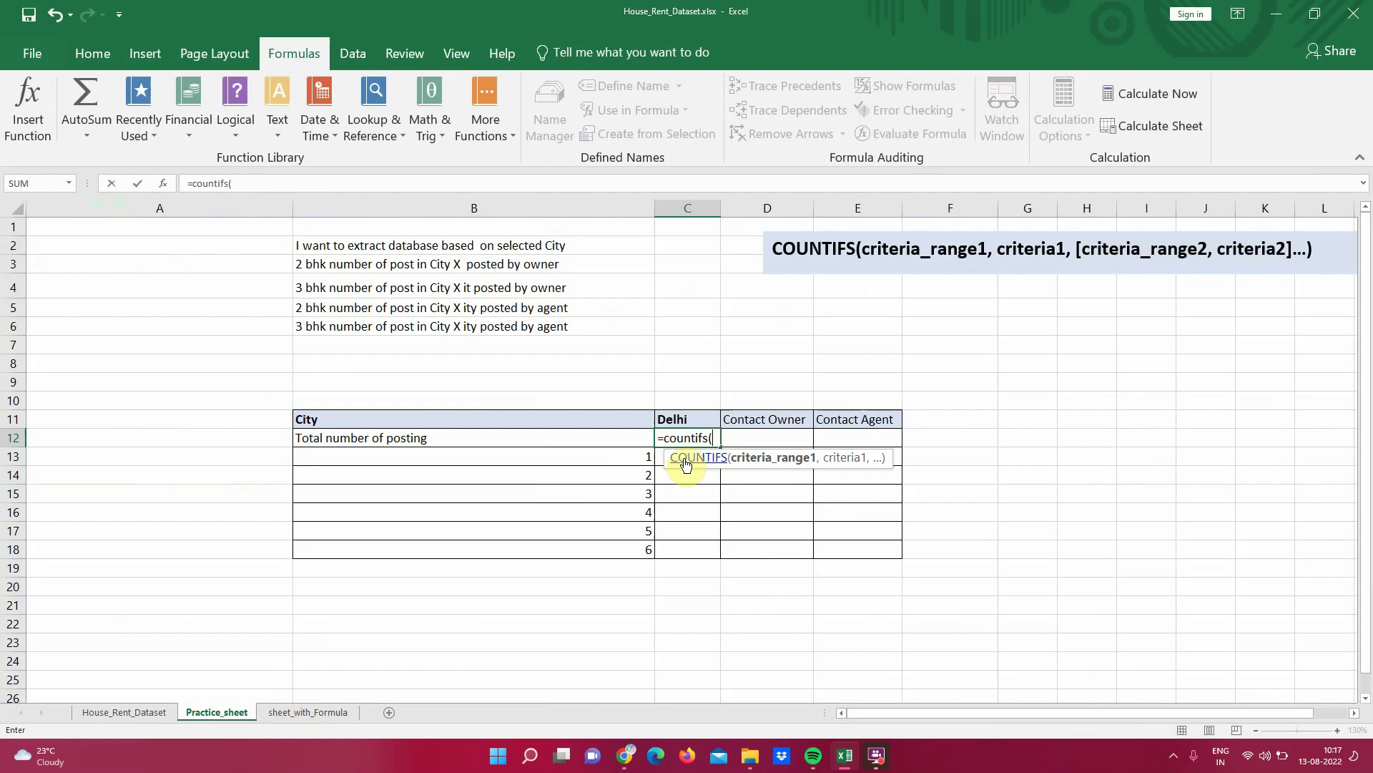
left_click(147, 711)
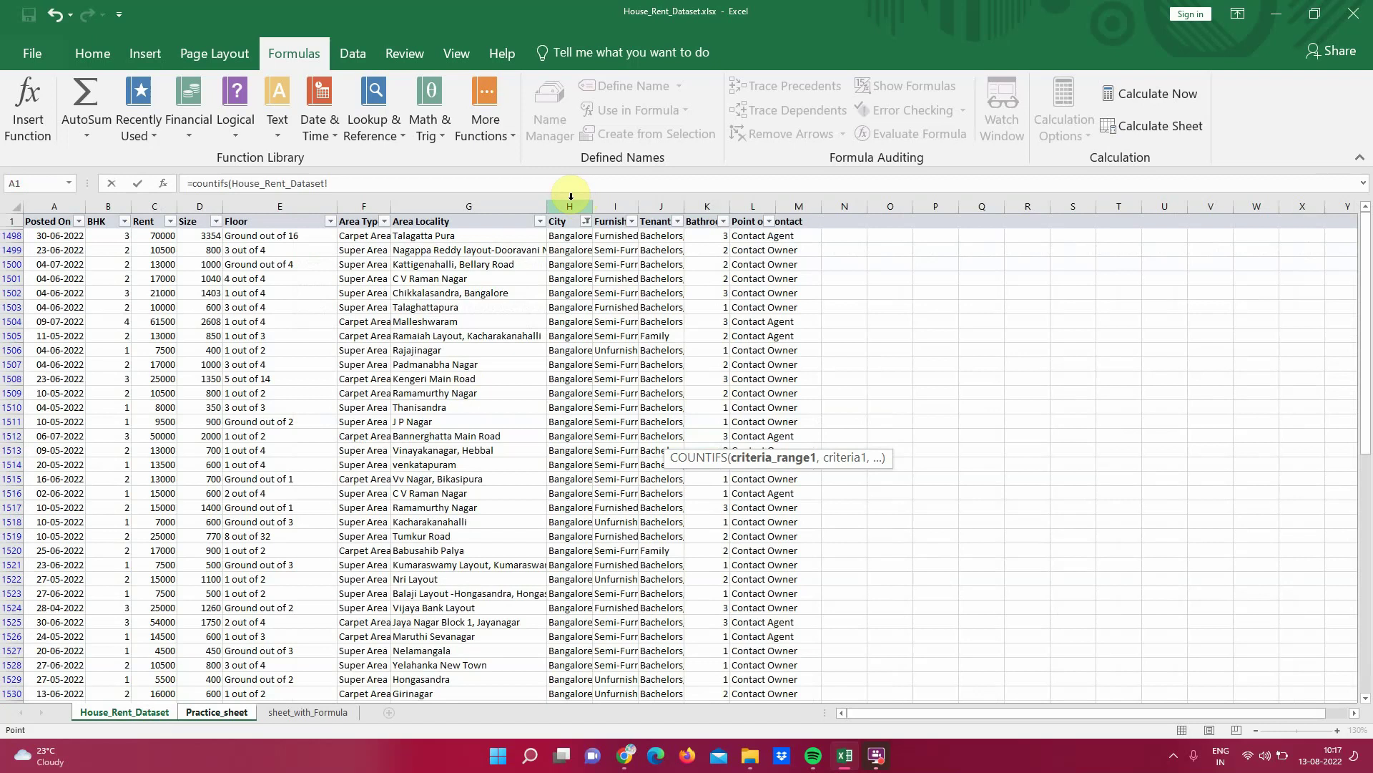
left_click(571, 198)
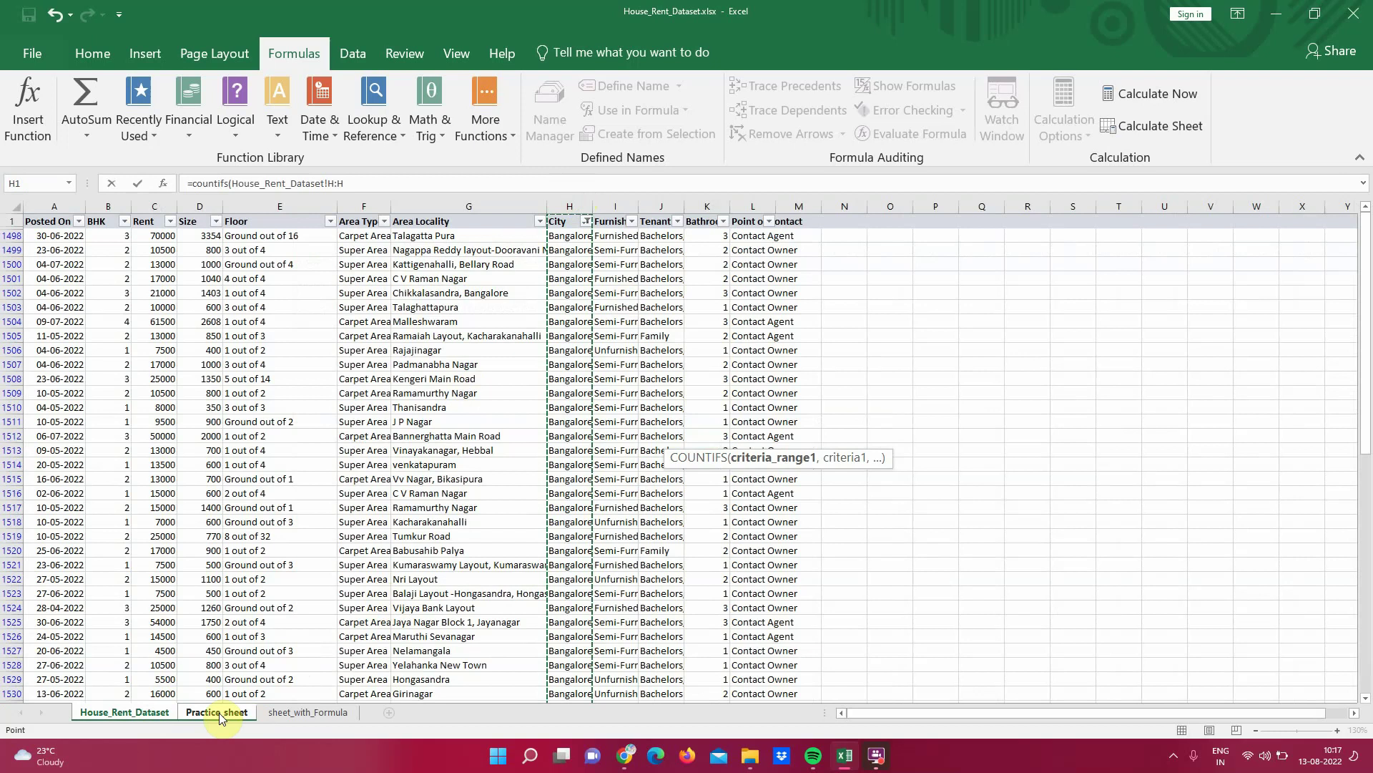
type(",")
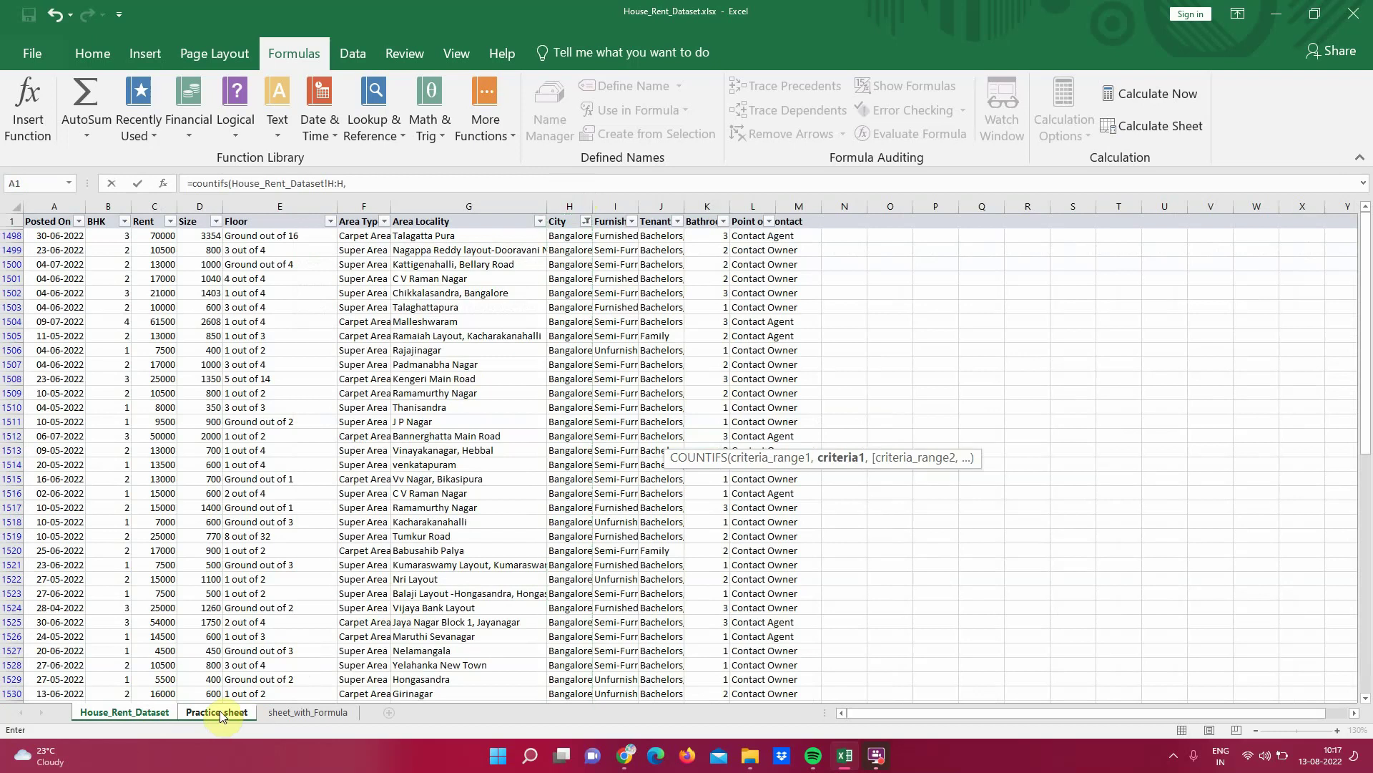
left_click(219, 711)
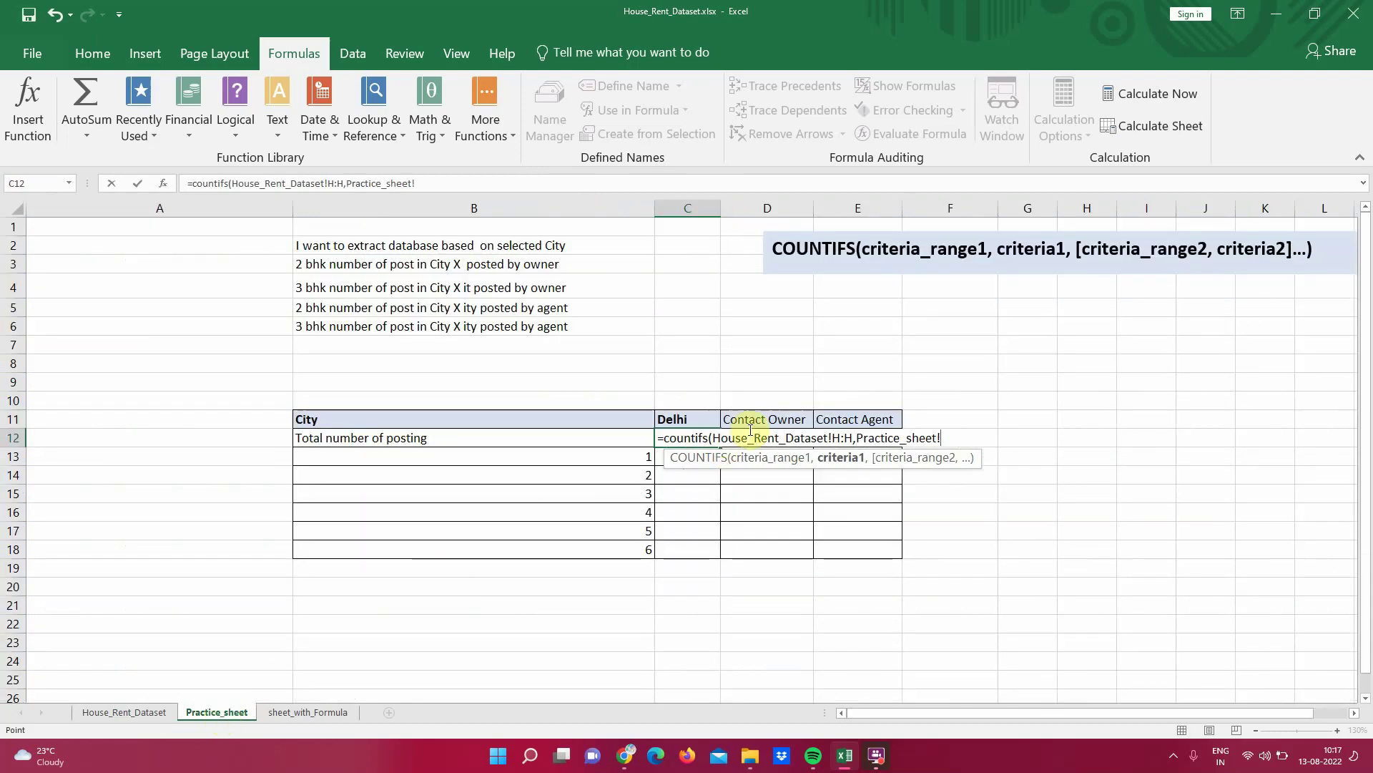
left_click(691, 418)
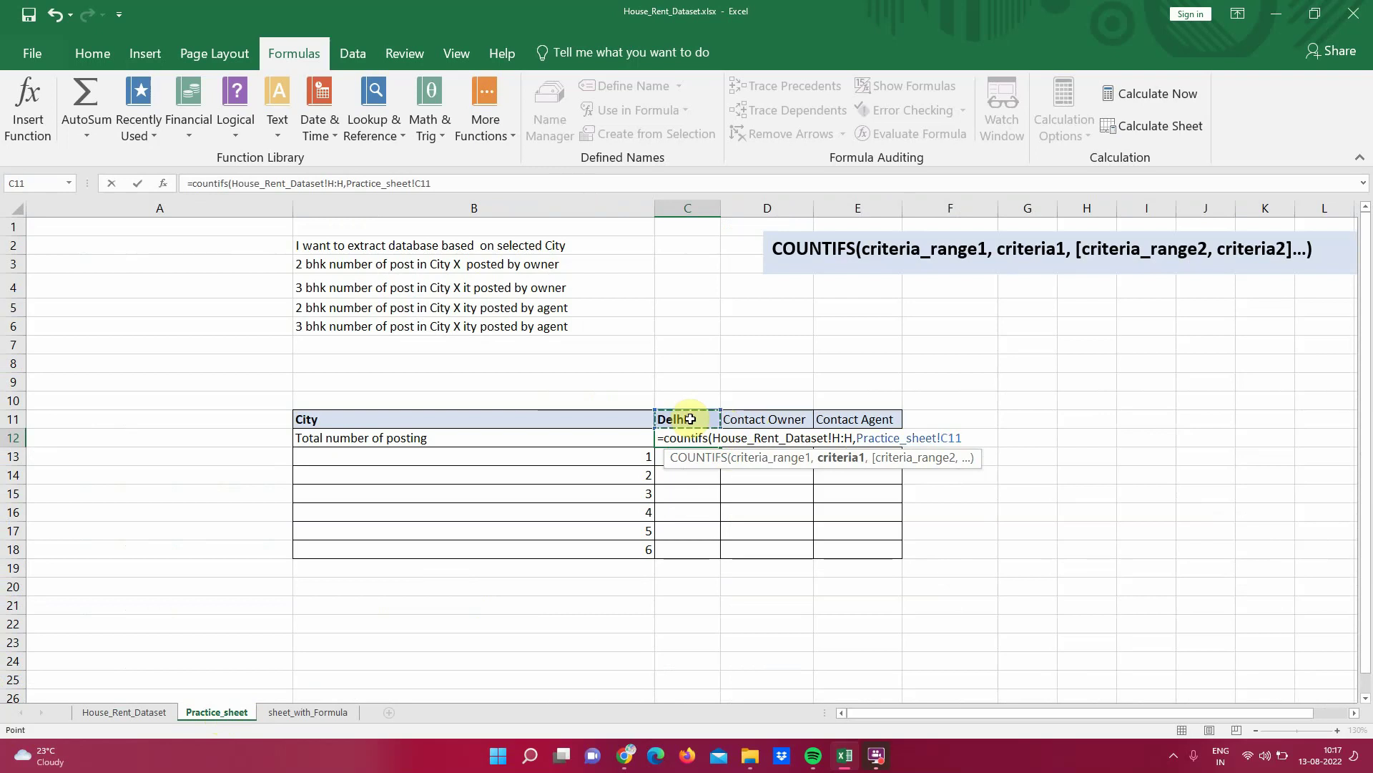
type(")")
key("Return")
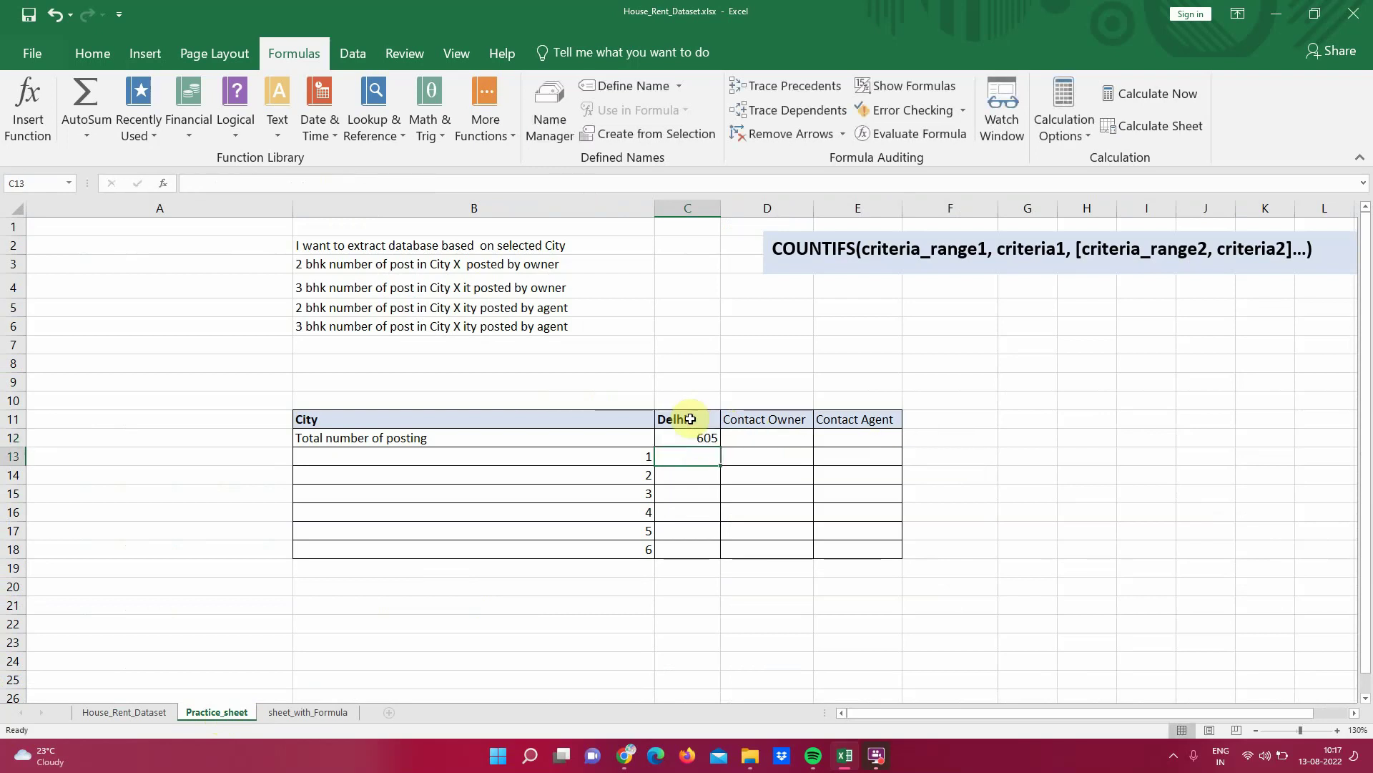
left_click(698, 438)
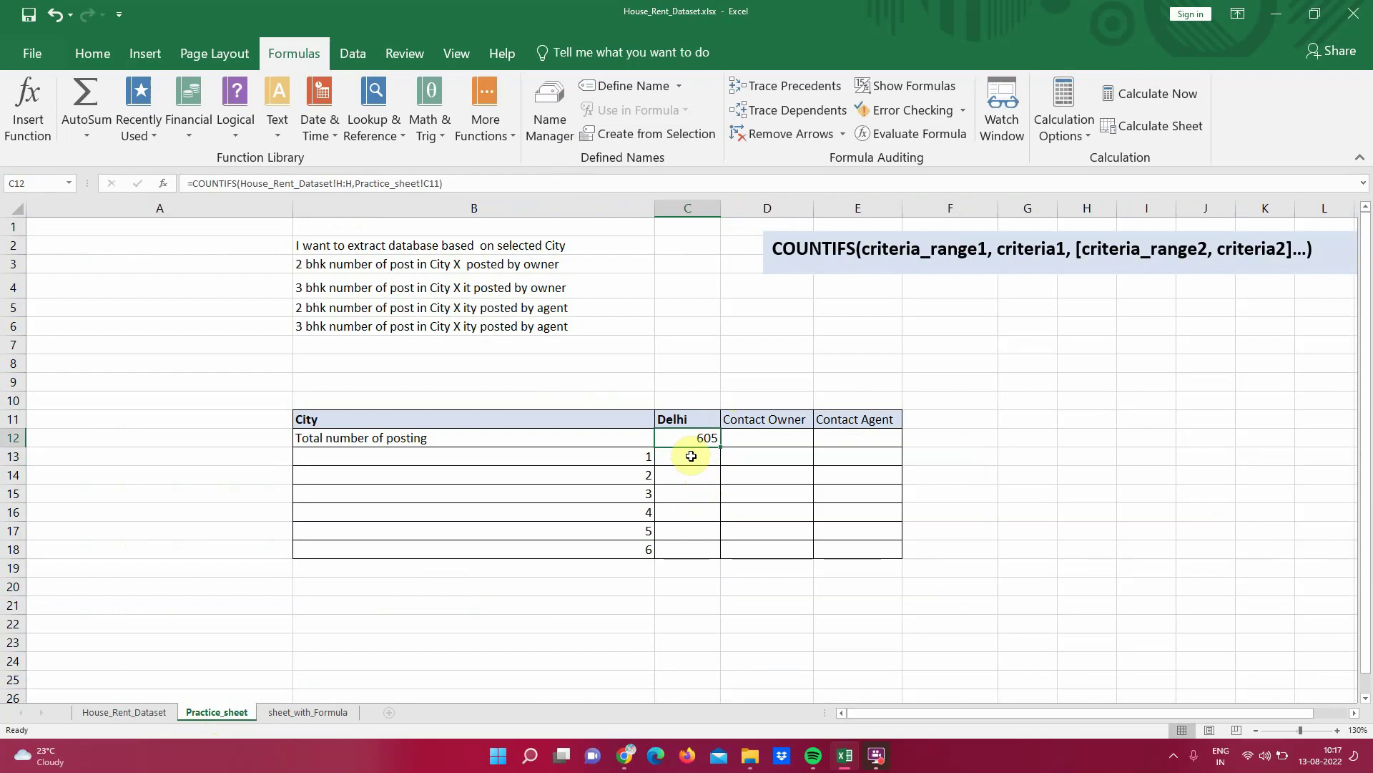
left_click(691, 456)
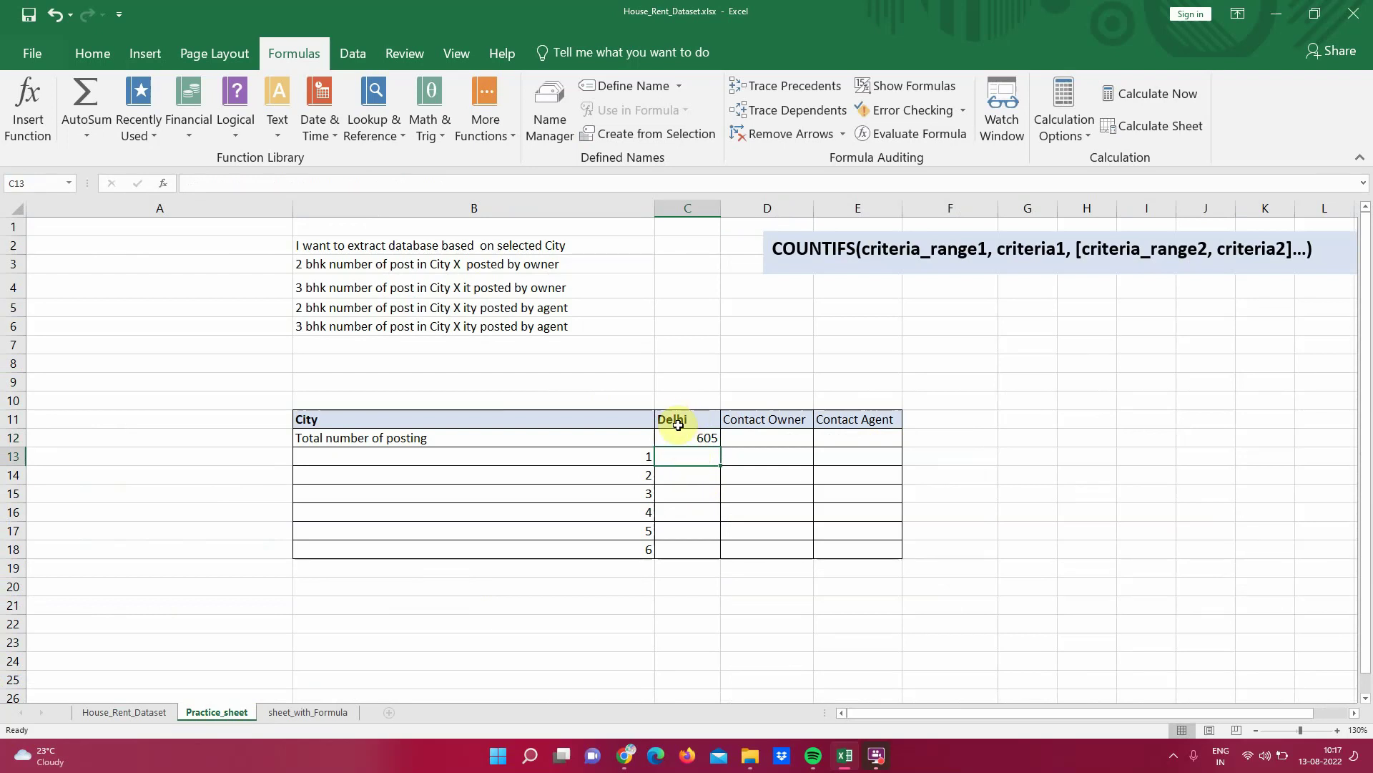
- Review the Delhi criterion in C11 and the BHK values 1–4 listed from B13
left_click(679, 425)
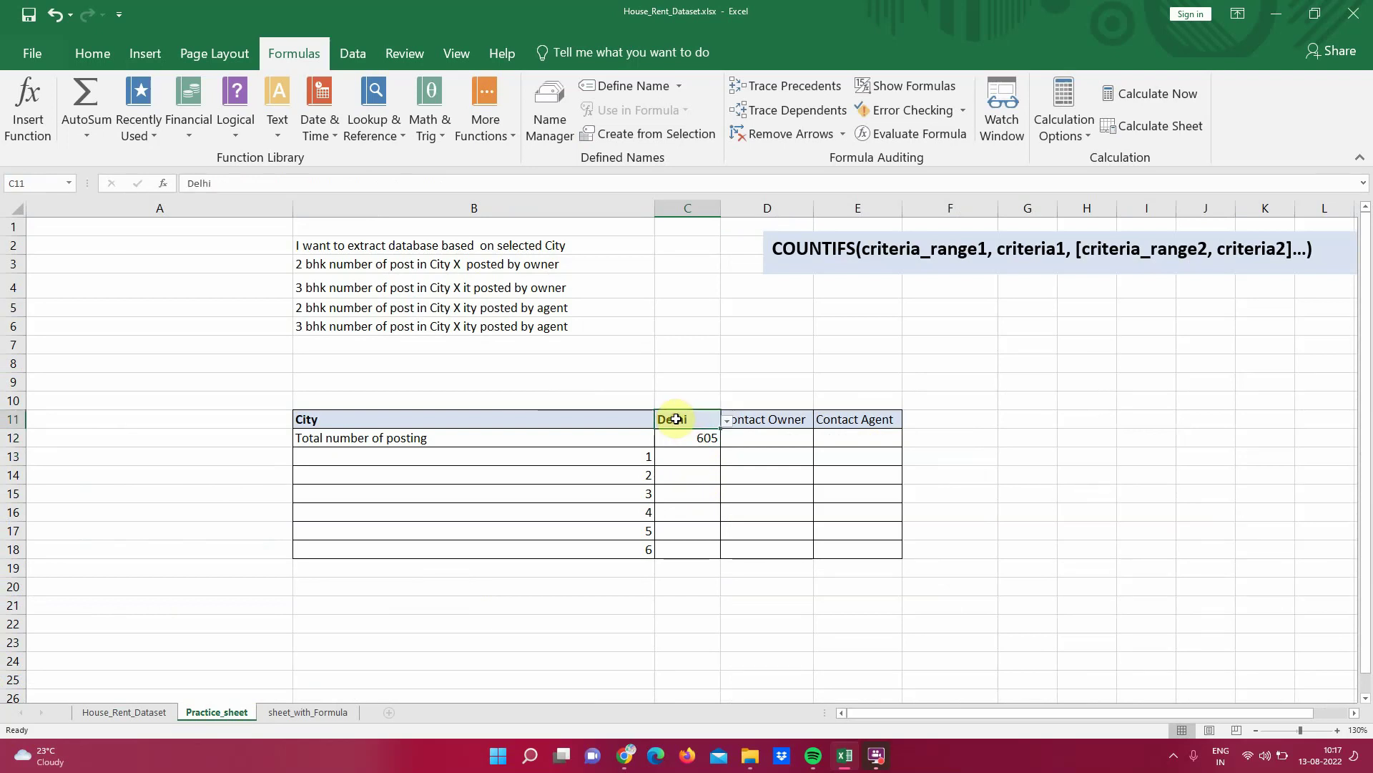
left_click(640, 454)
left_click(671, 460)
left_click(638, 458)
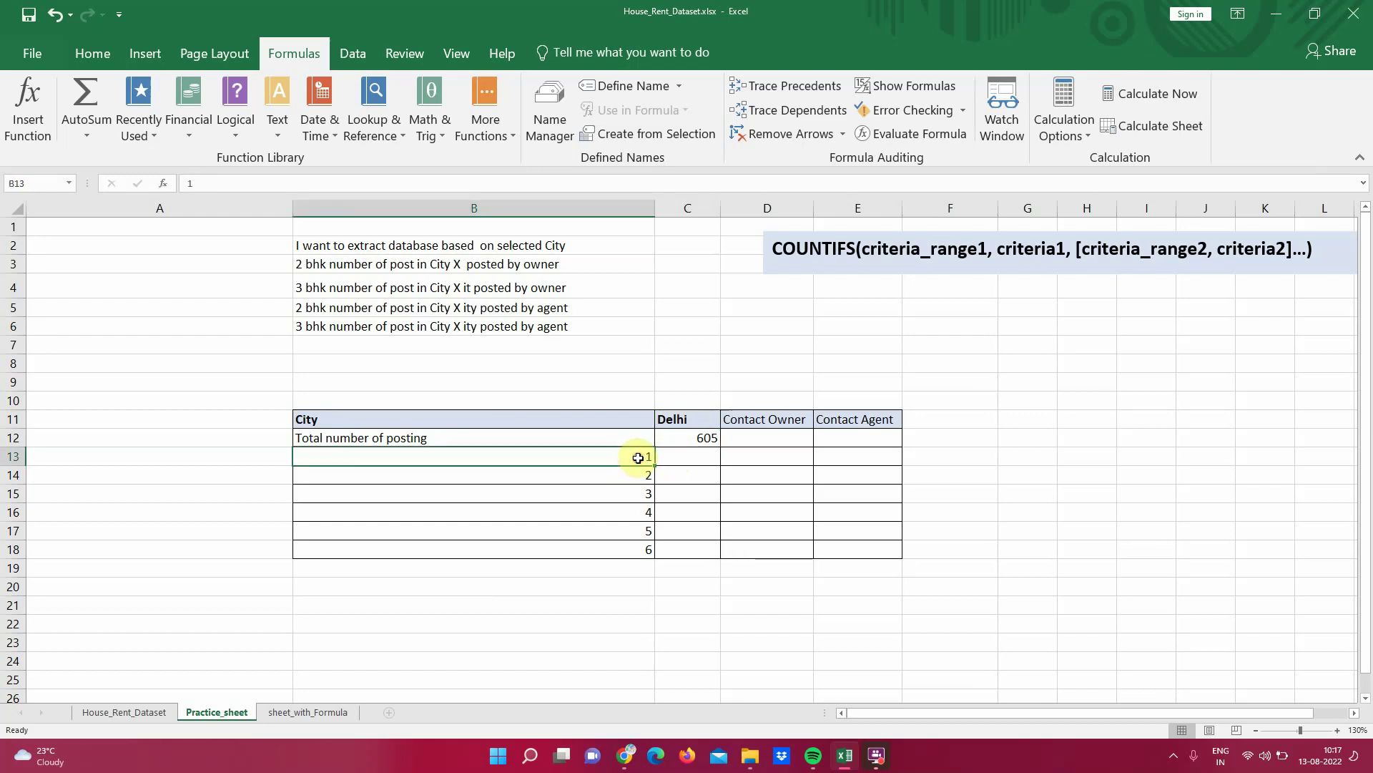
left_click(637, 474)
left_click(637, 494)
left_click(641, 512)
- Start a COUNTIFS in C13 with the dataset City column H:H matched to C11
left_click(676, 456)
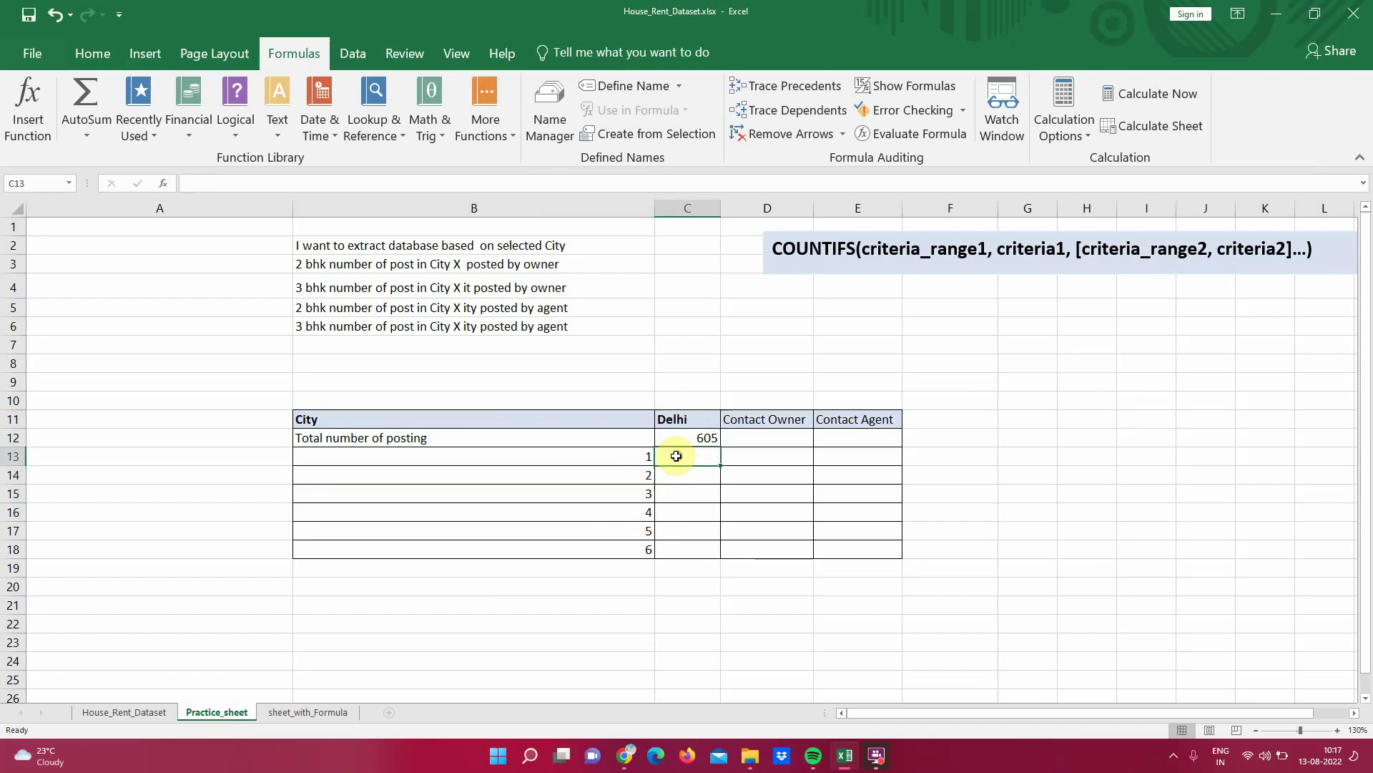
type("=cou")
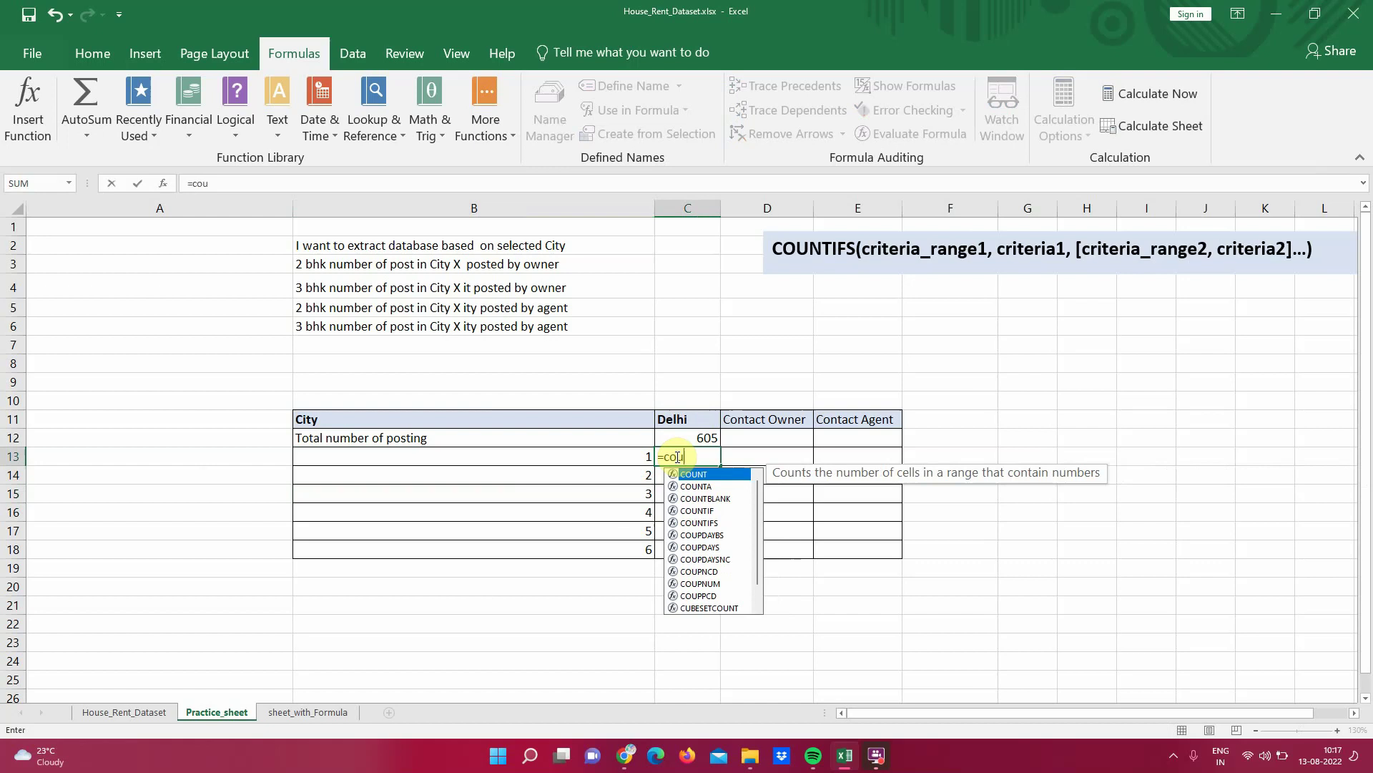
type("ntifs(")
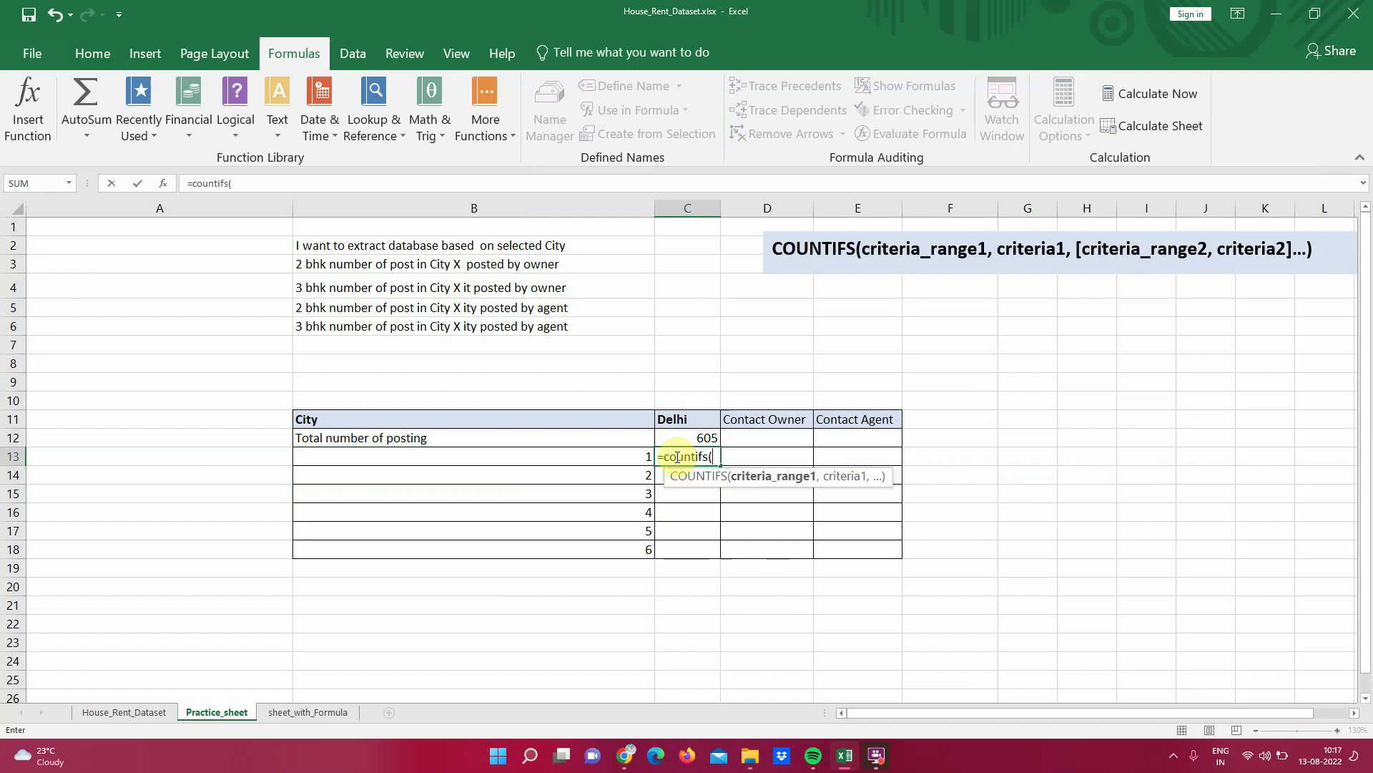
left_click(119, 713)
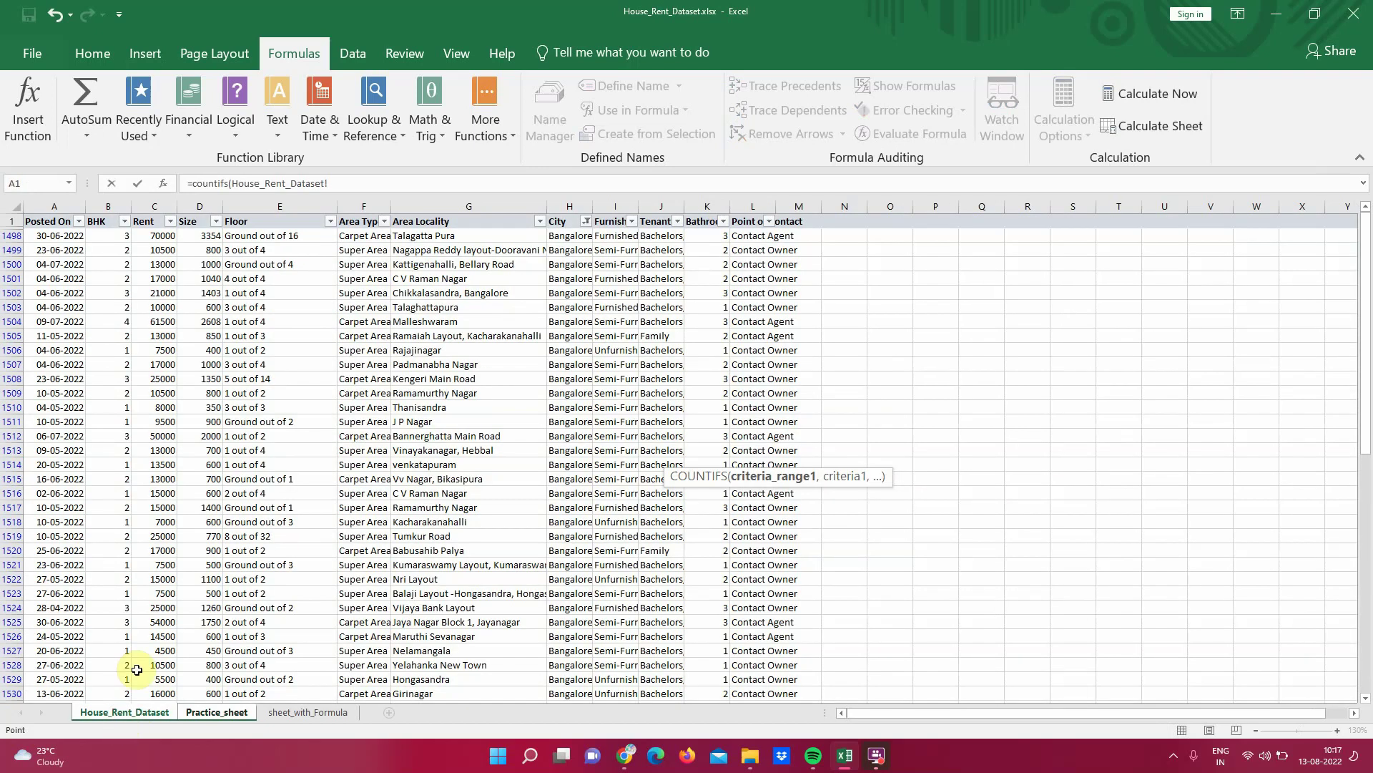
left_click(570, 206)
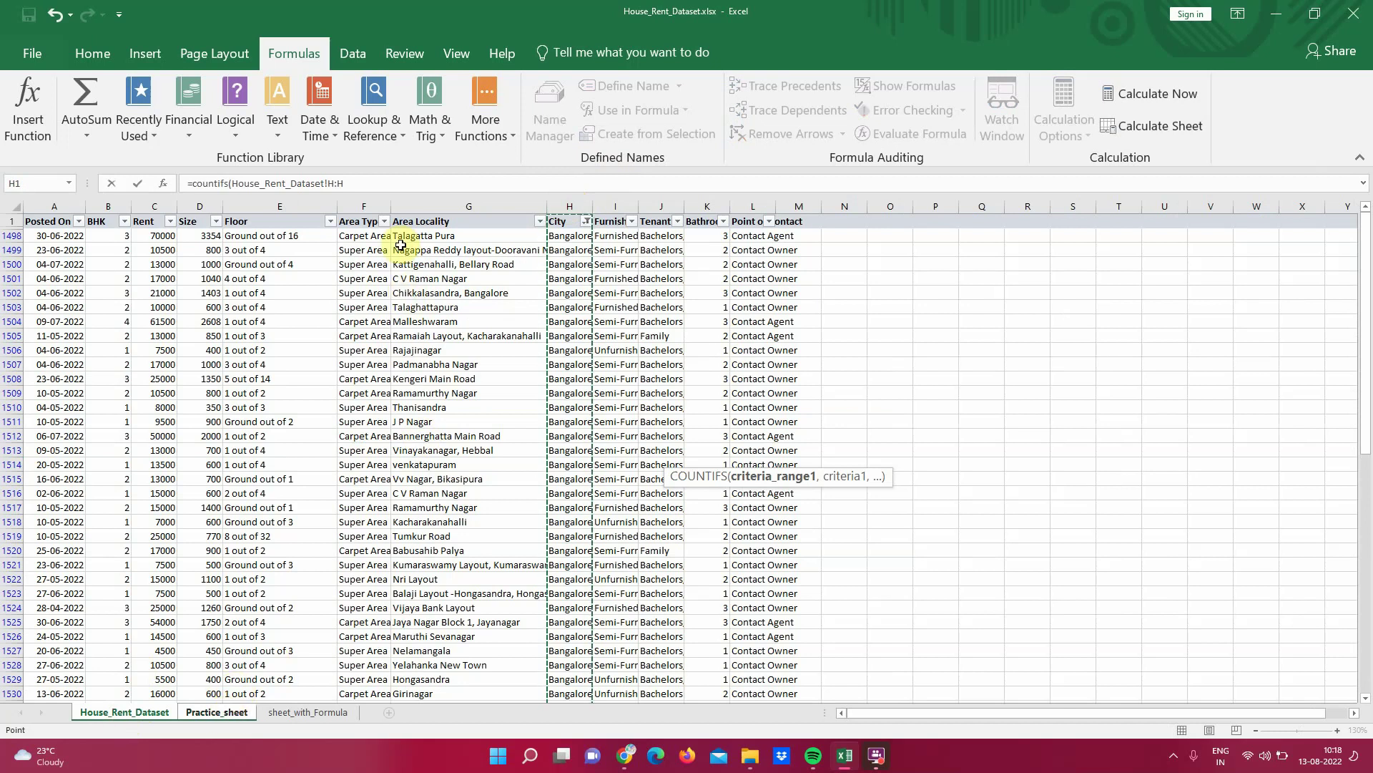
left_click(384, 184)
type(",")
left_click(204, 713)
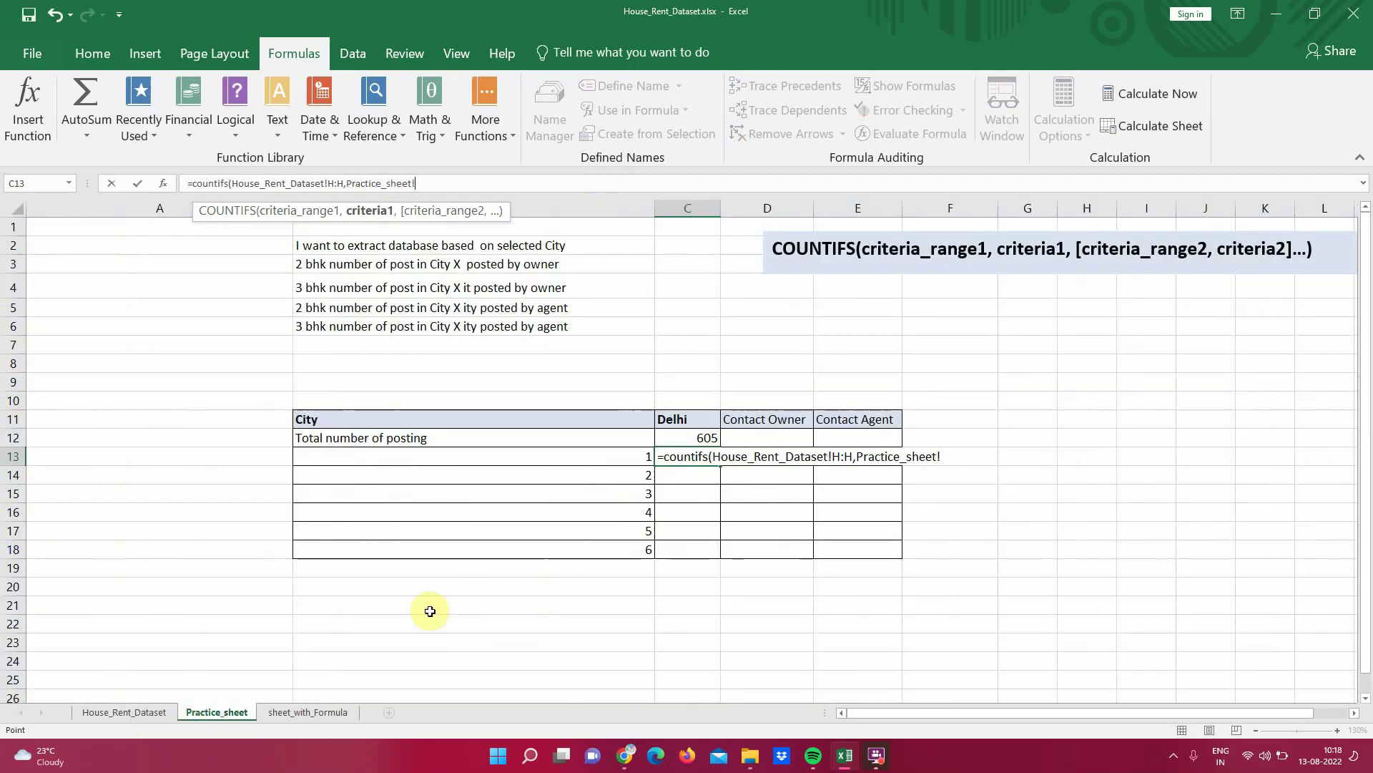
left_click(674, 420)
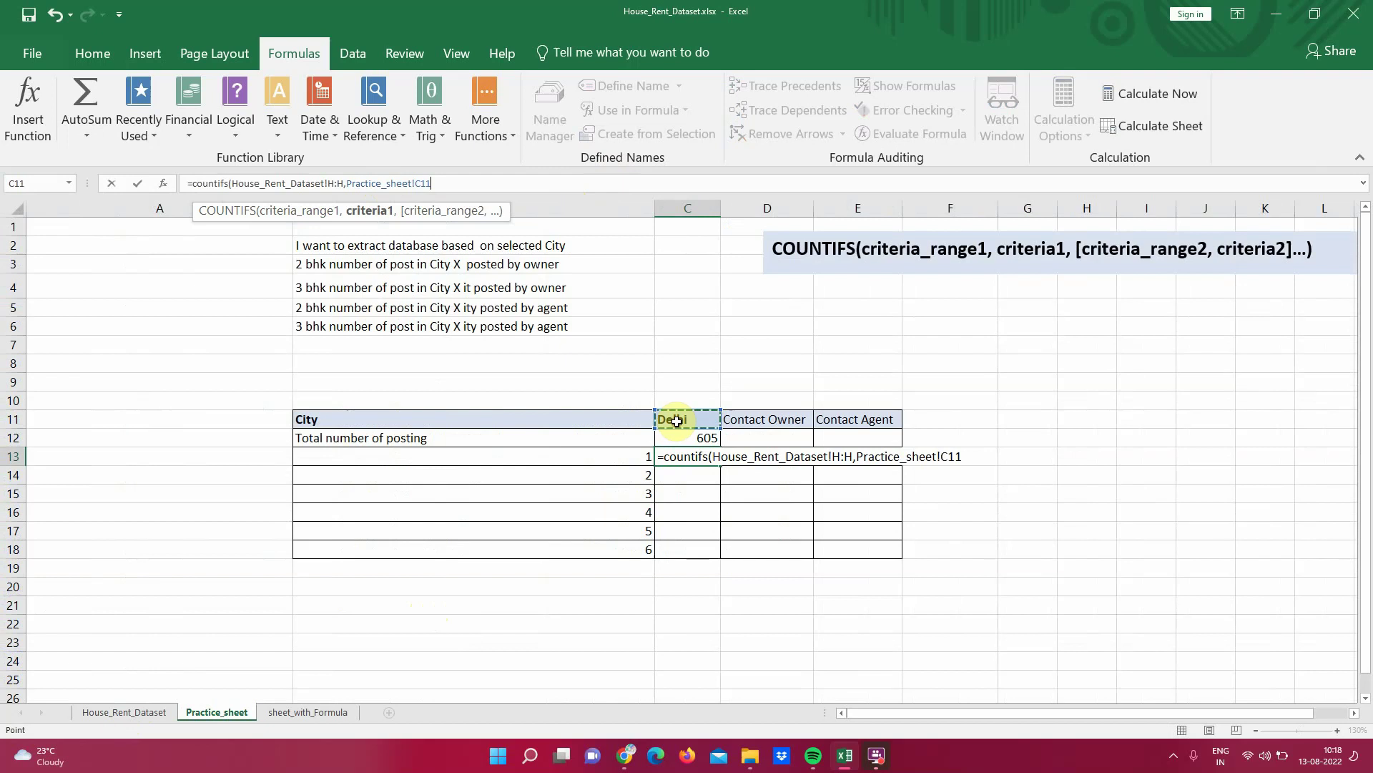
type(",")
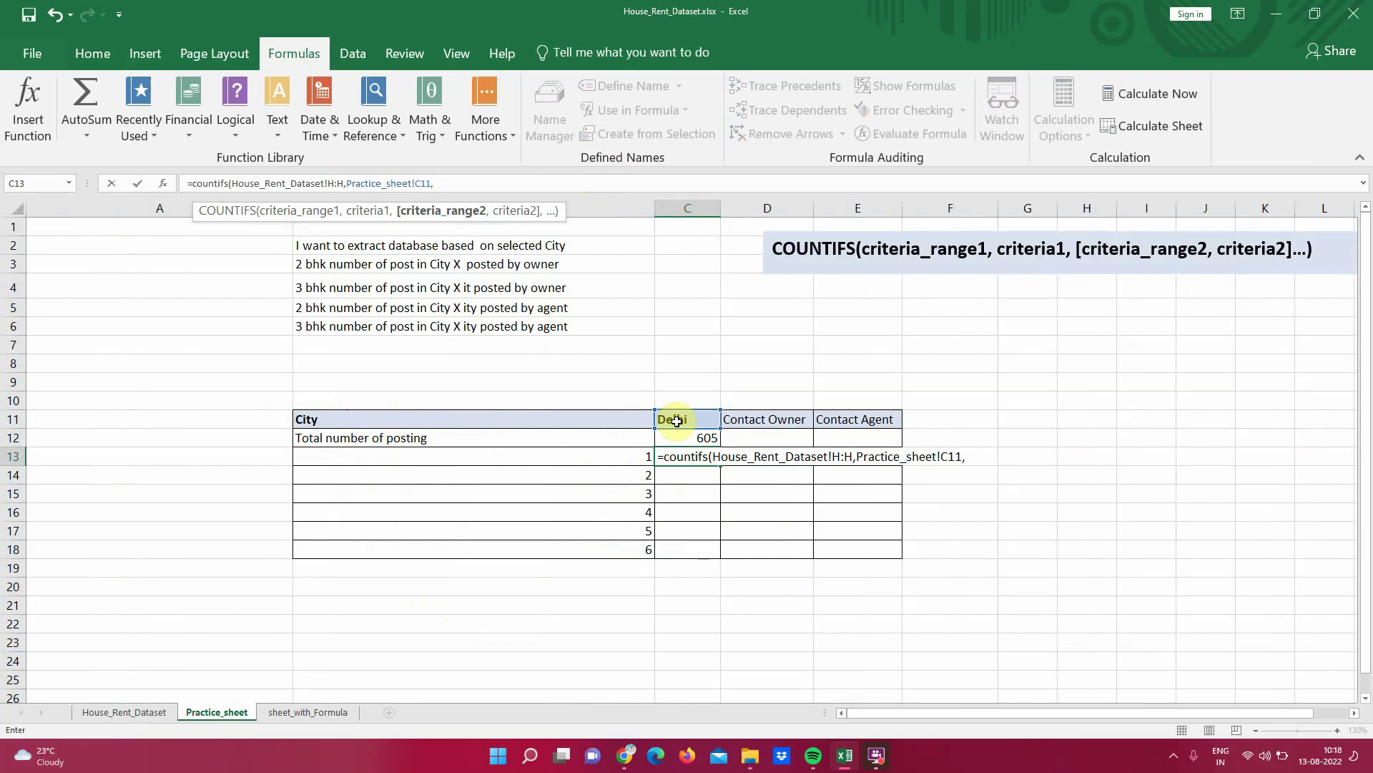
- Add the BHK column B:B matched to B13 and enter the formula, returning 160
left_click(145, 713)
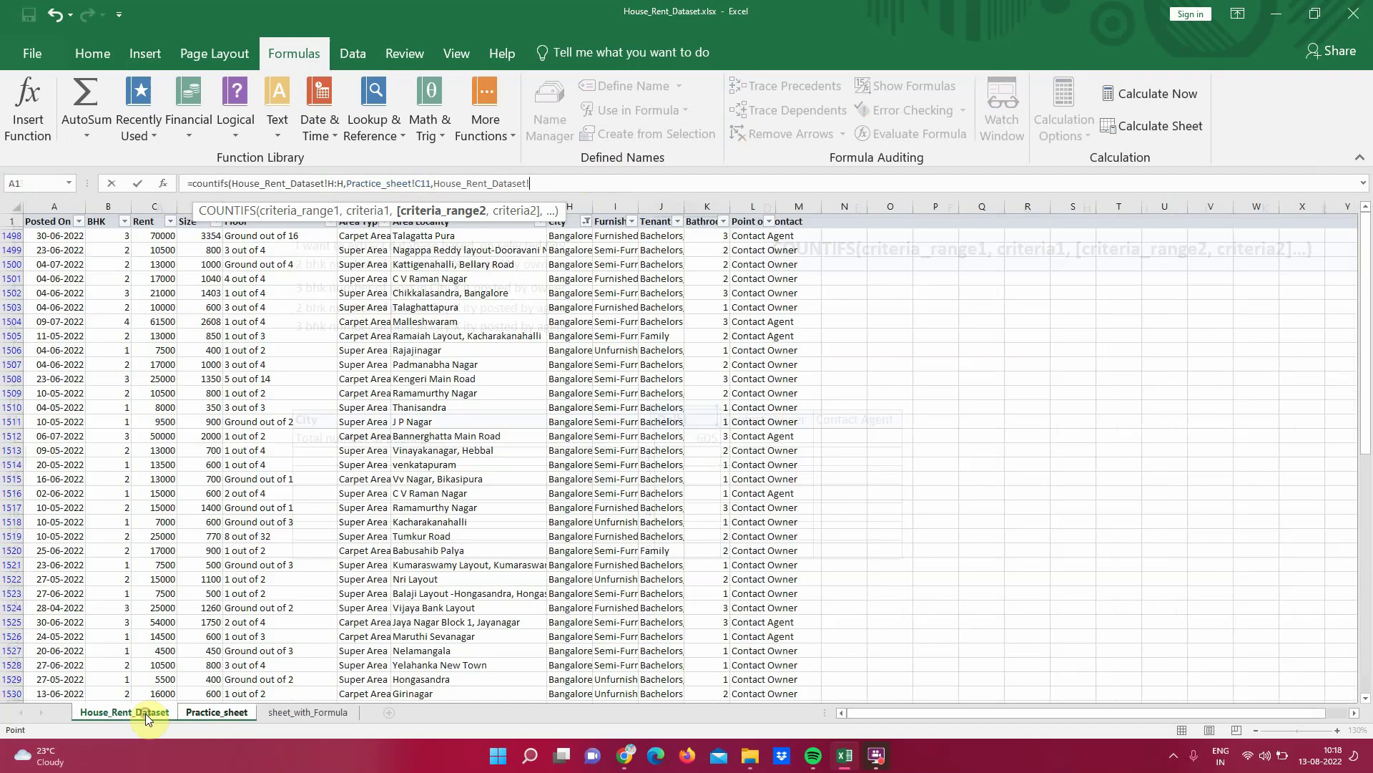
left_click(98, 205)
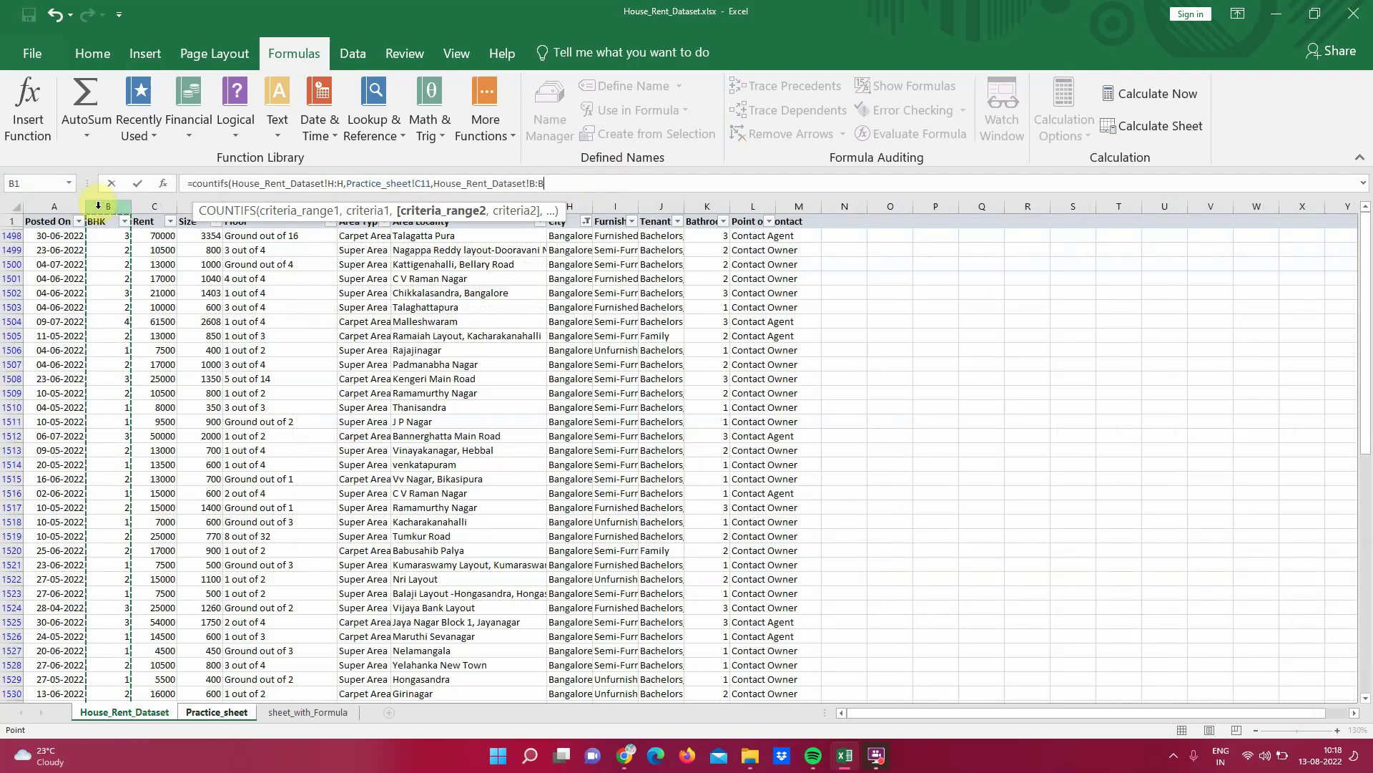
type(",")
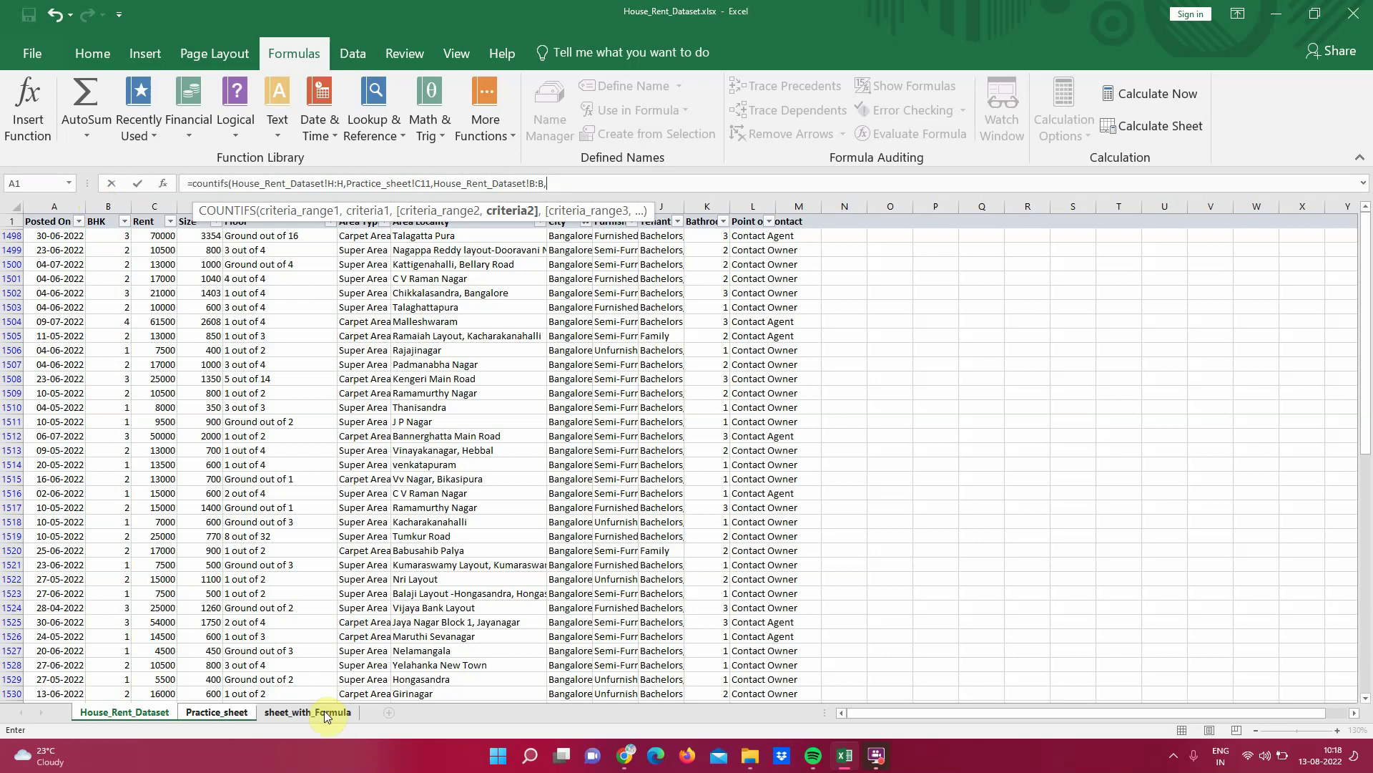
left_click(240, 715)
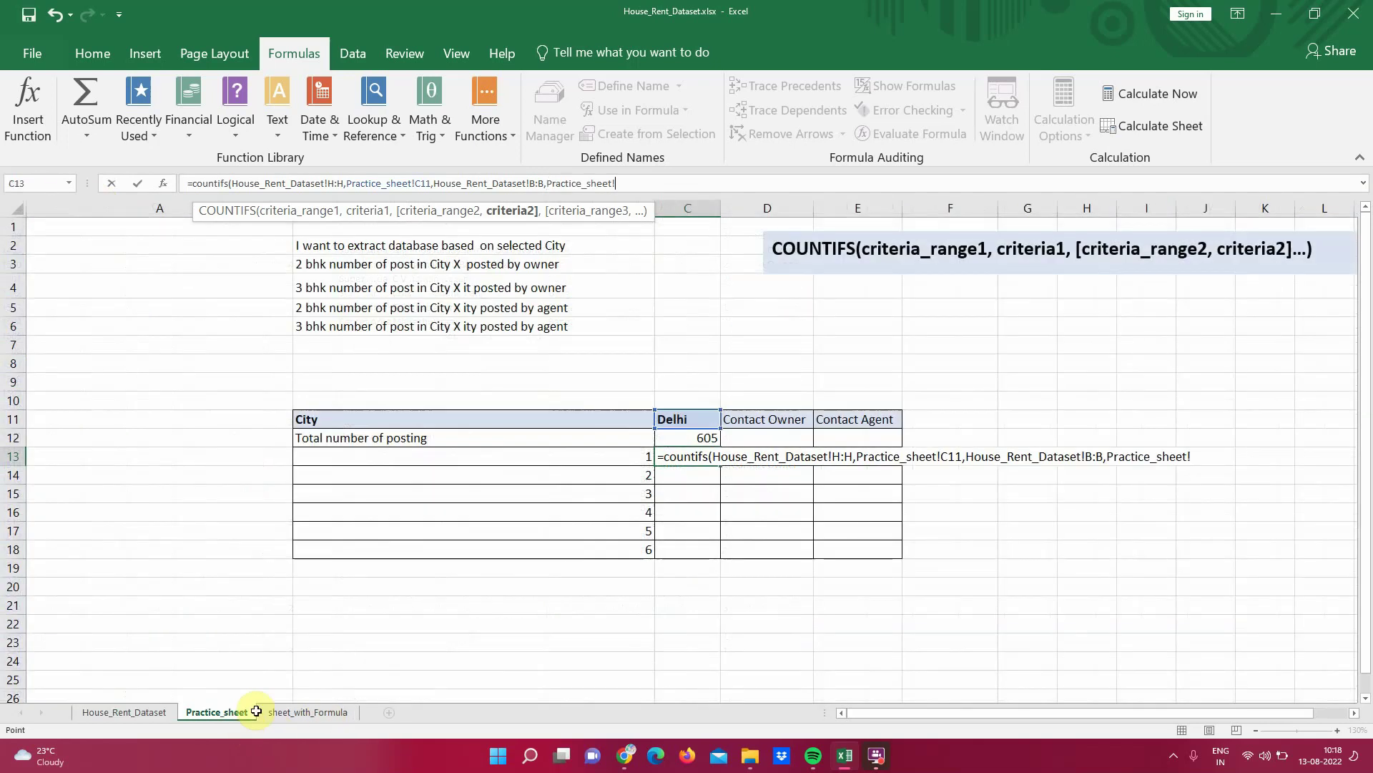
left_click(586, 455)
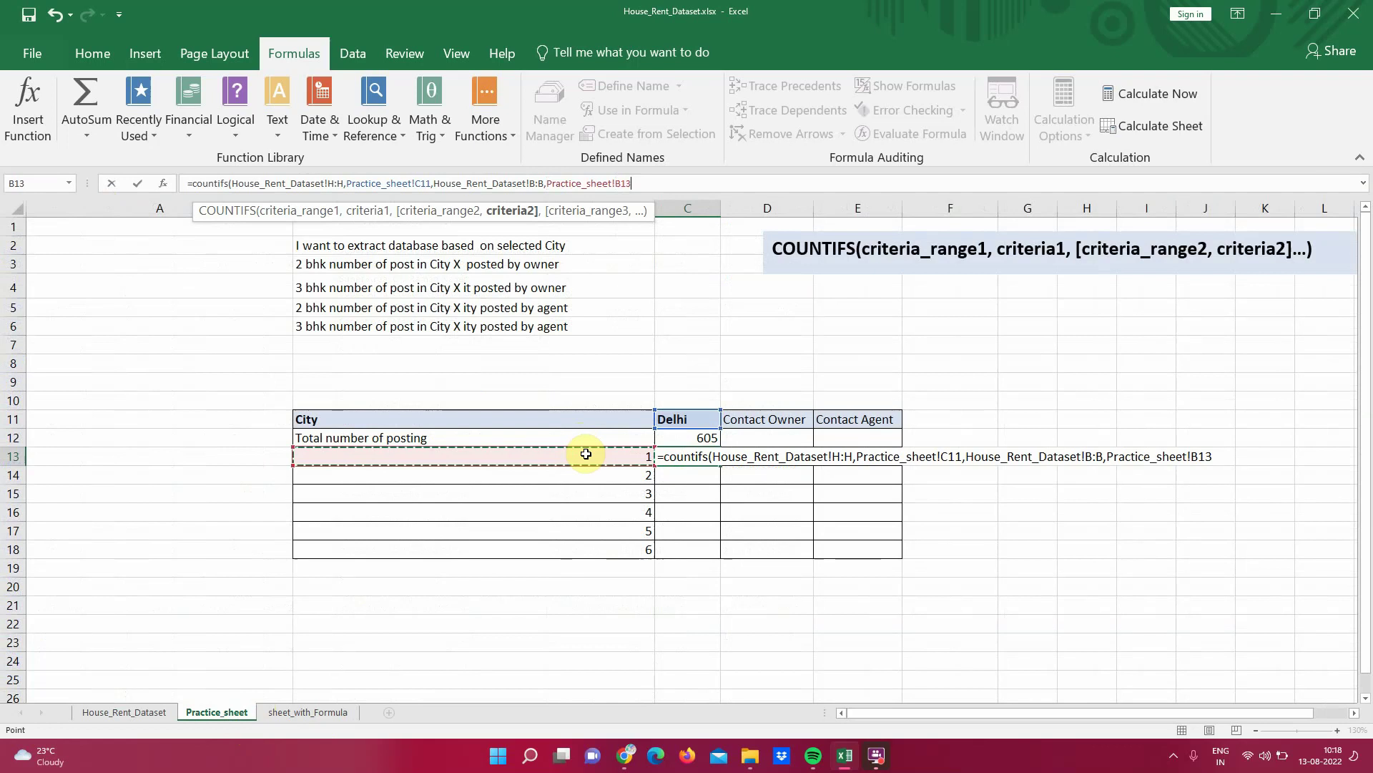
type(")")
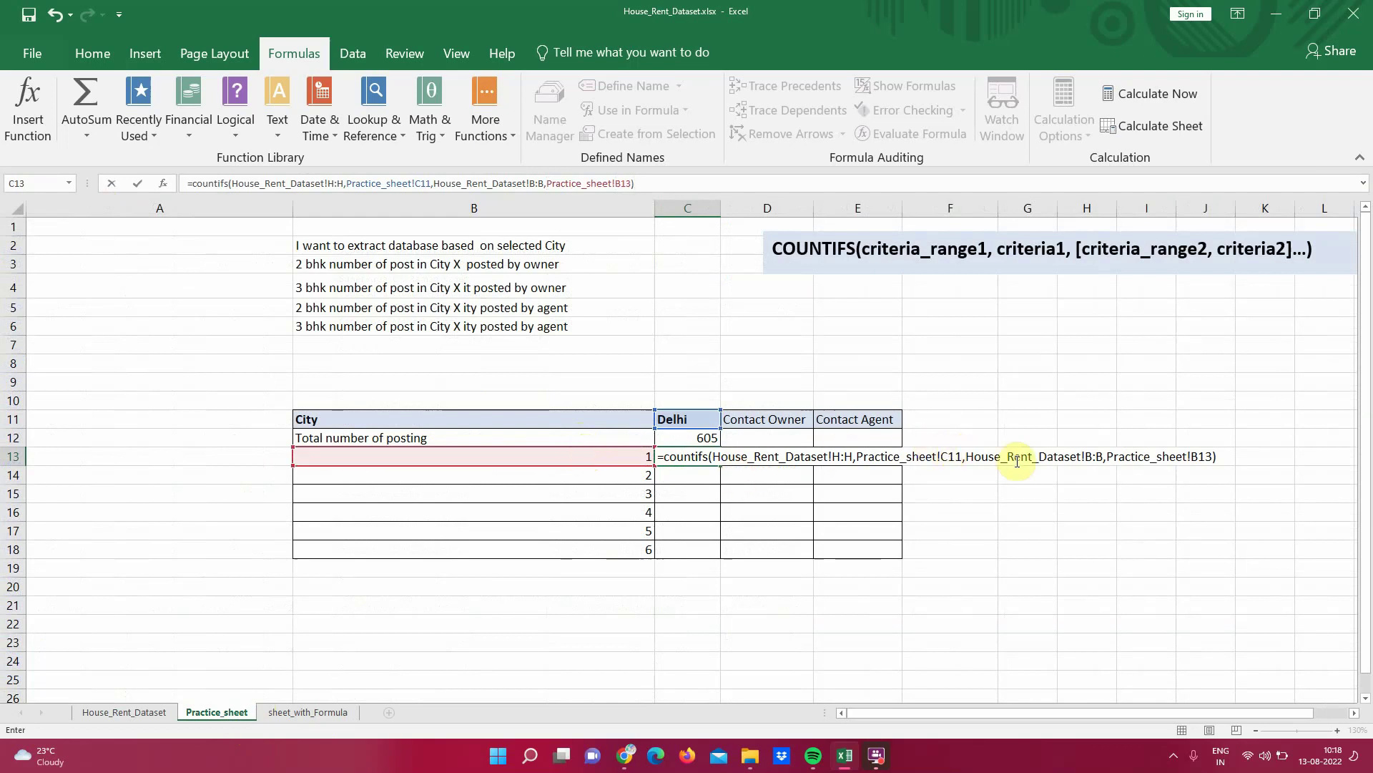
left_click_drag(941, 457, 859, 458)
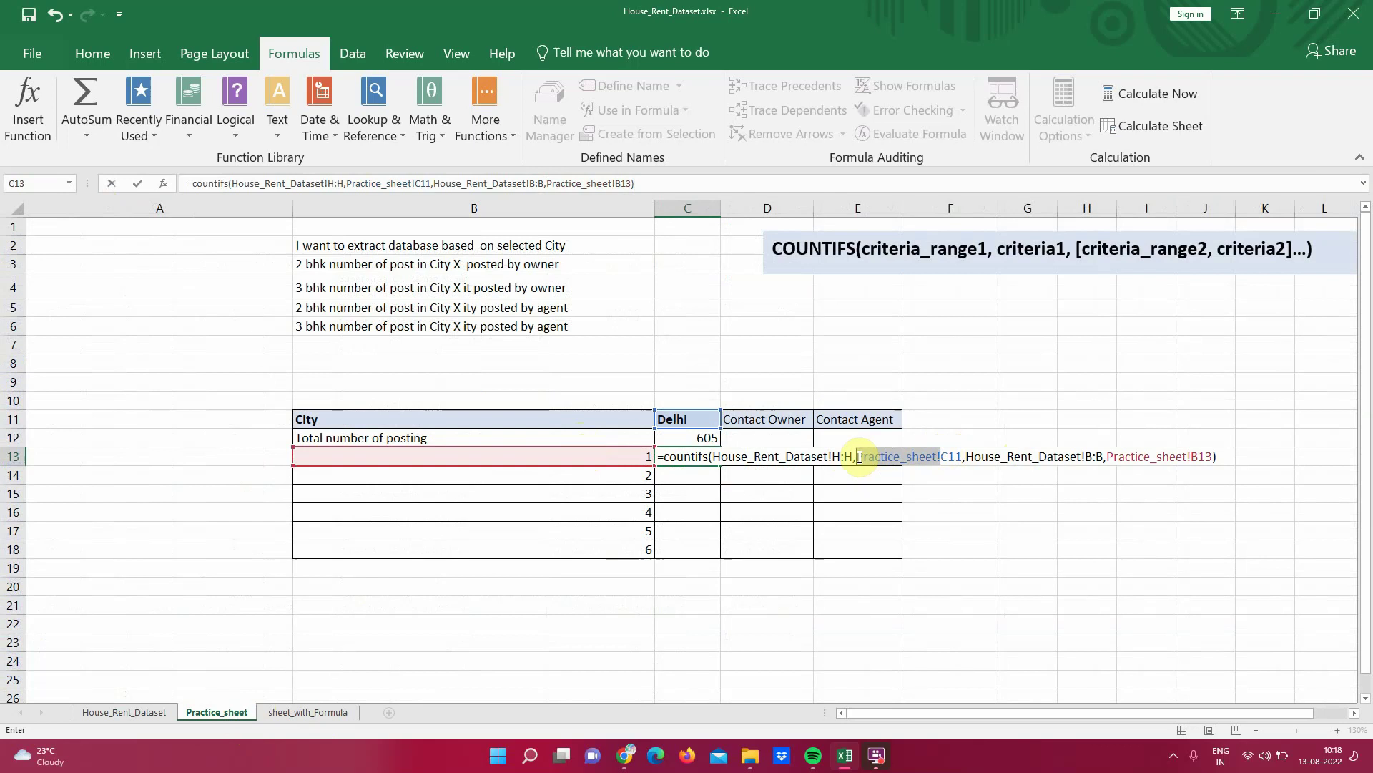
left_click(1212, 458)
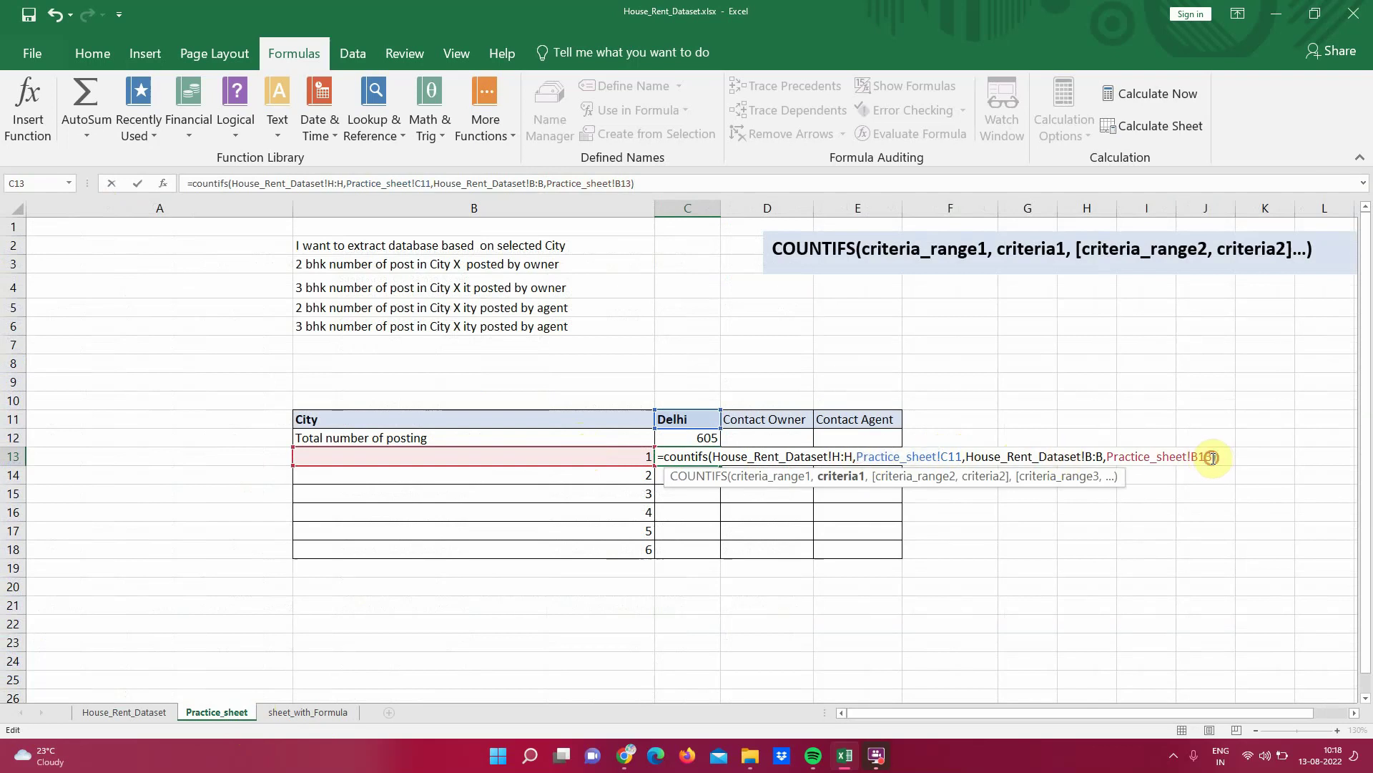
left_click_drag(1212, 458, 1114, 460)
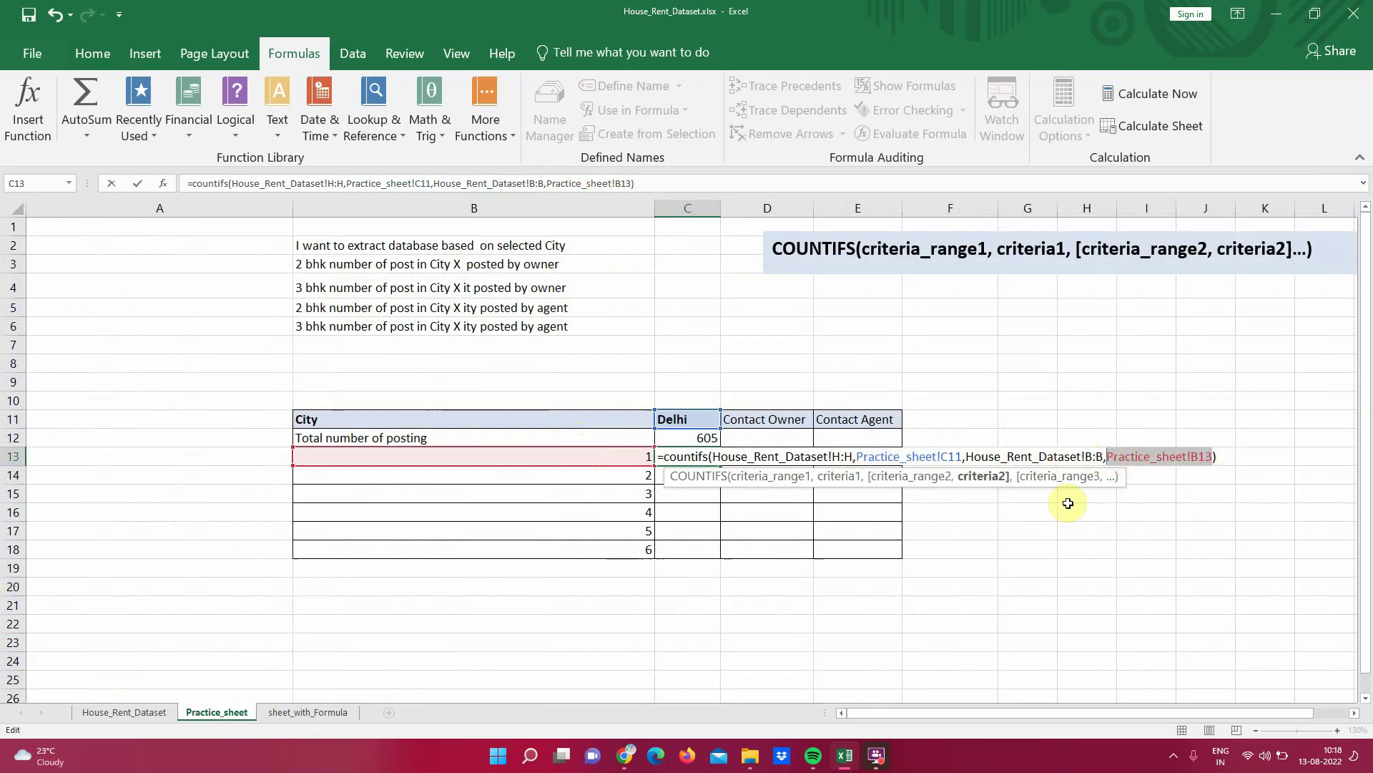
key("Return")
left_click(708, 457)
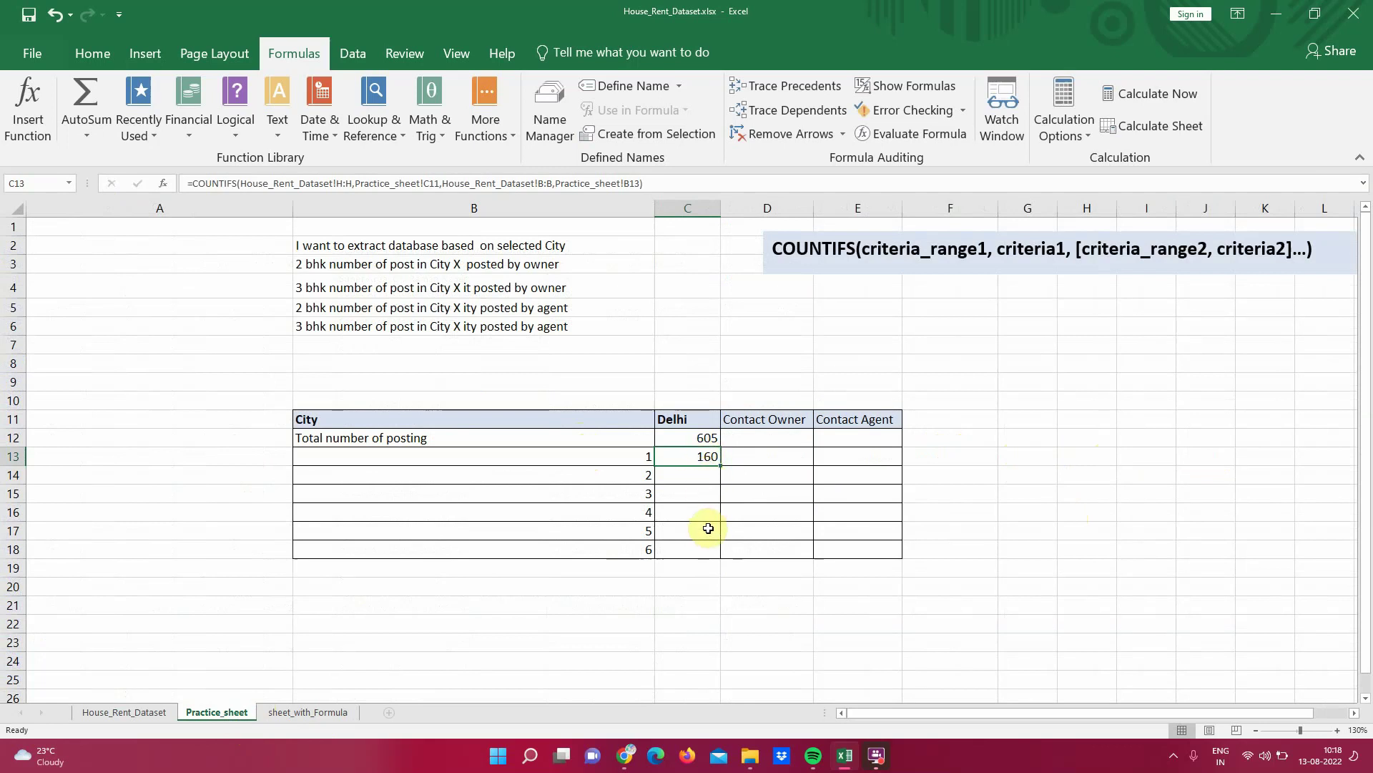
- Copy the C13 formula to C14 and inspect its shifted references
left_click_drag(720, 465, 714, 478)
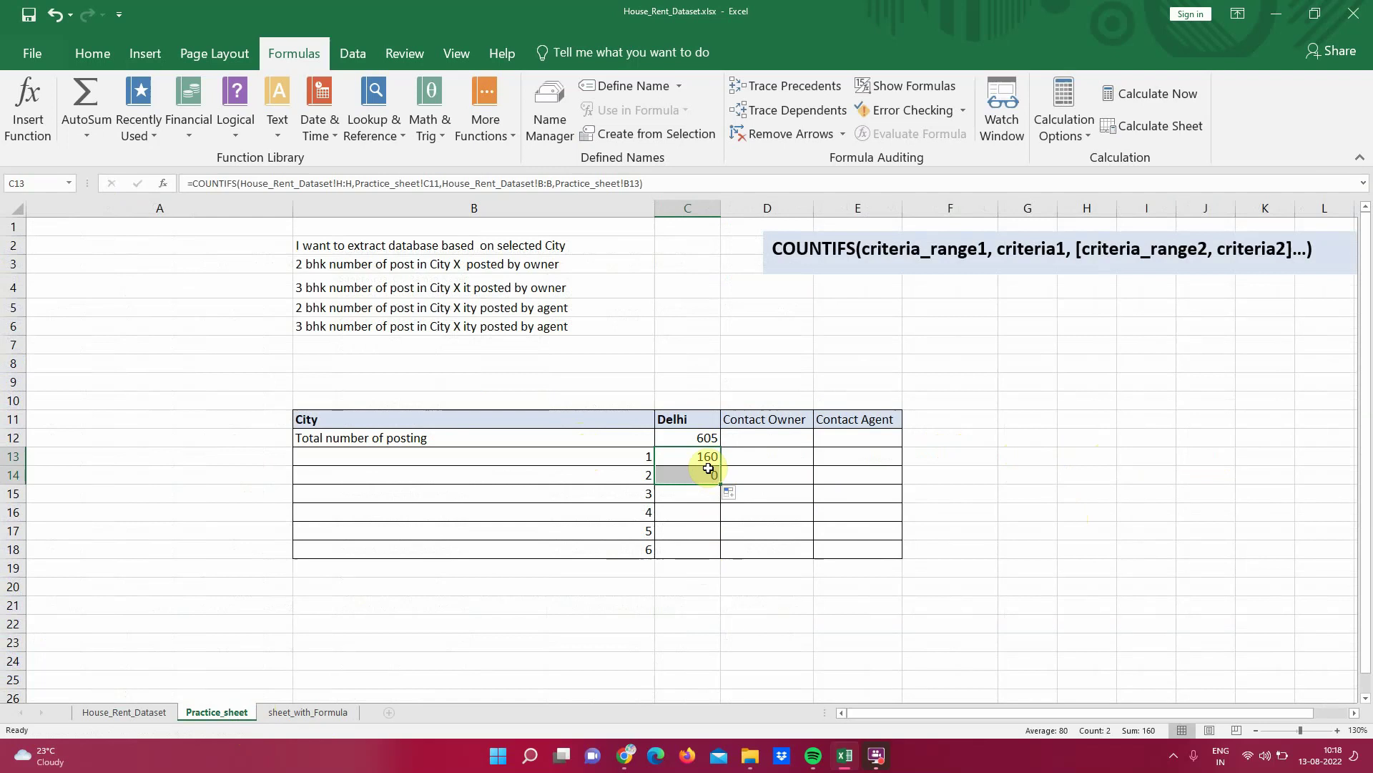
left_click(702, 474)
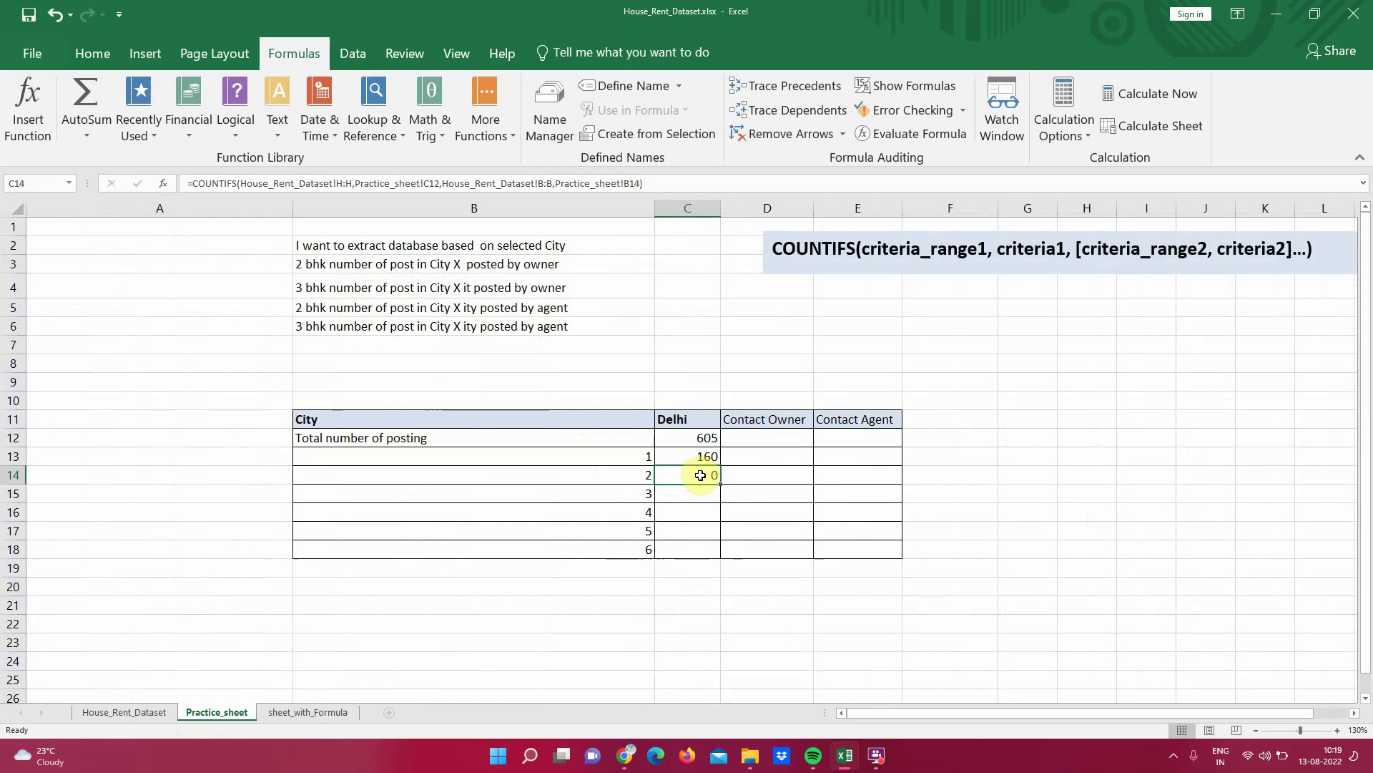
double_click(700, 475)
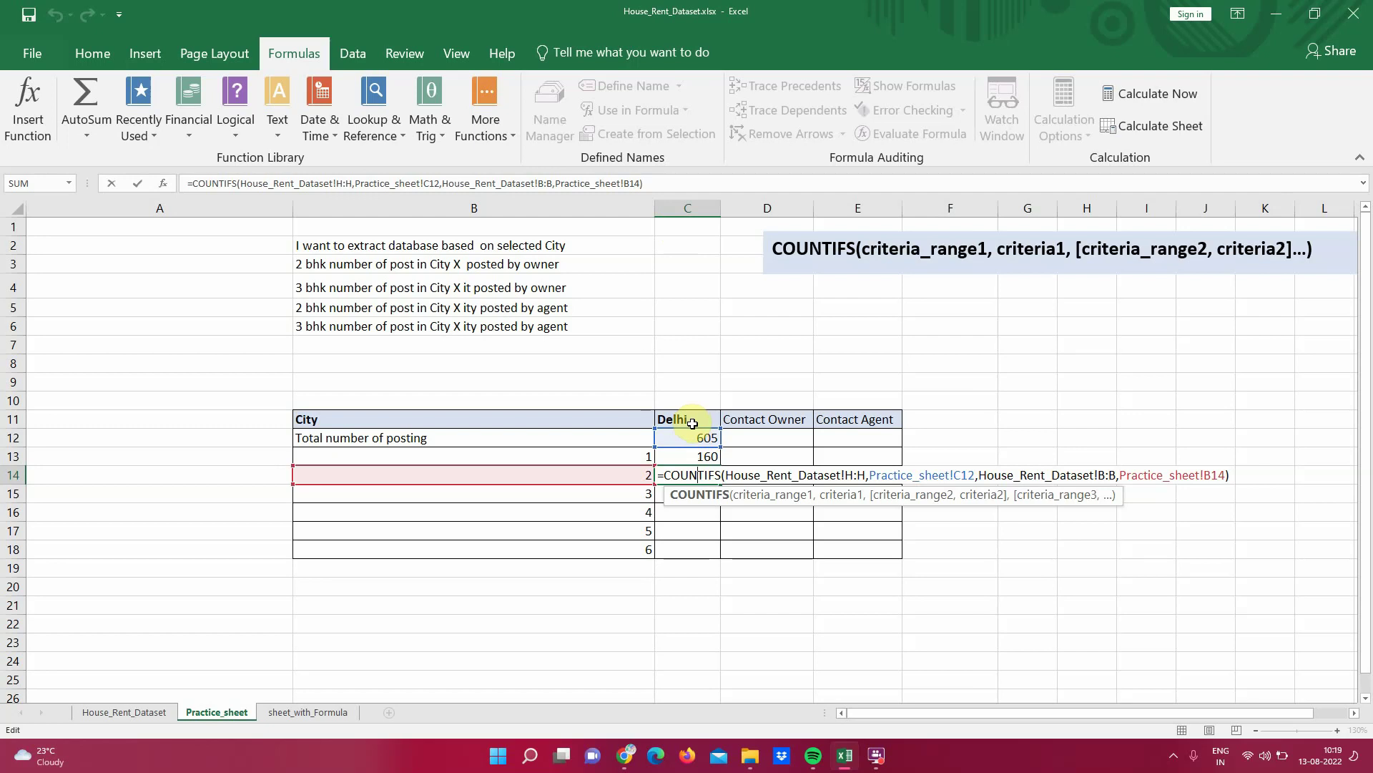
key("ctrl+Return")
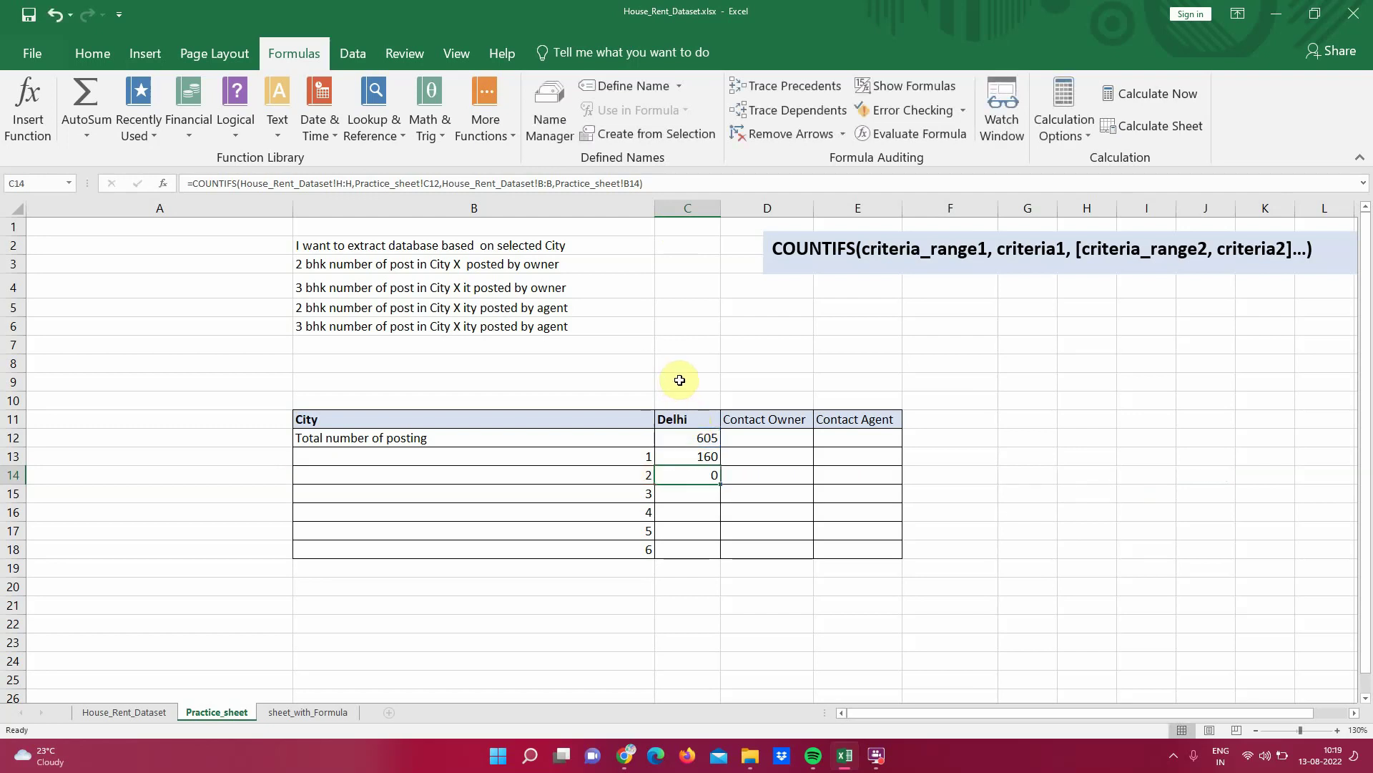
- Lock the Delhi reference as $C$11 in C13 and fill down to C18 (160, 254, 154, 36, 1, 0)
left_click(691, 455)
double_click(691, 455)
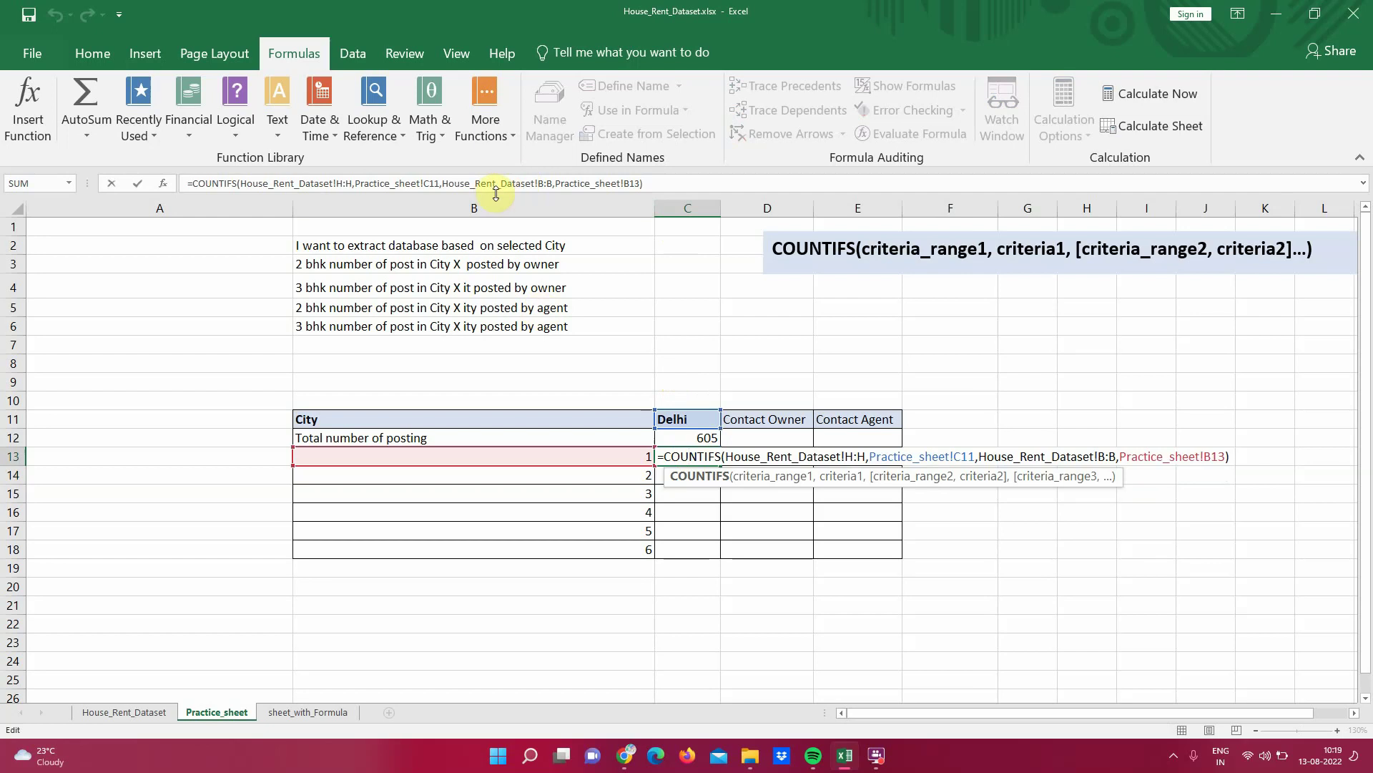
left_click(425, 183)
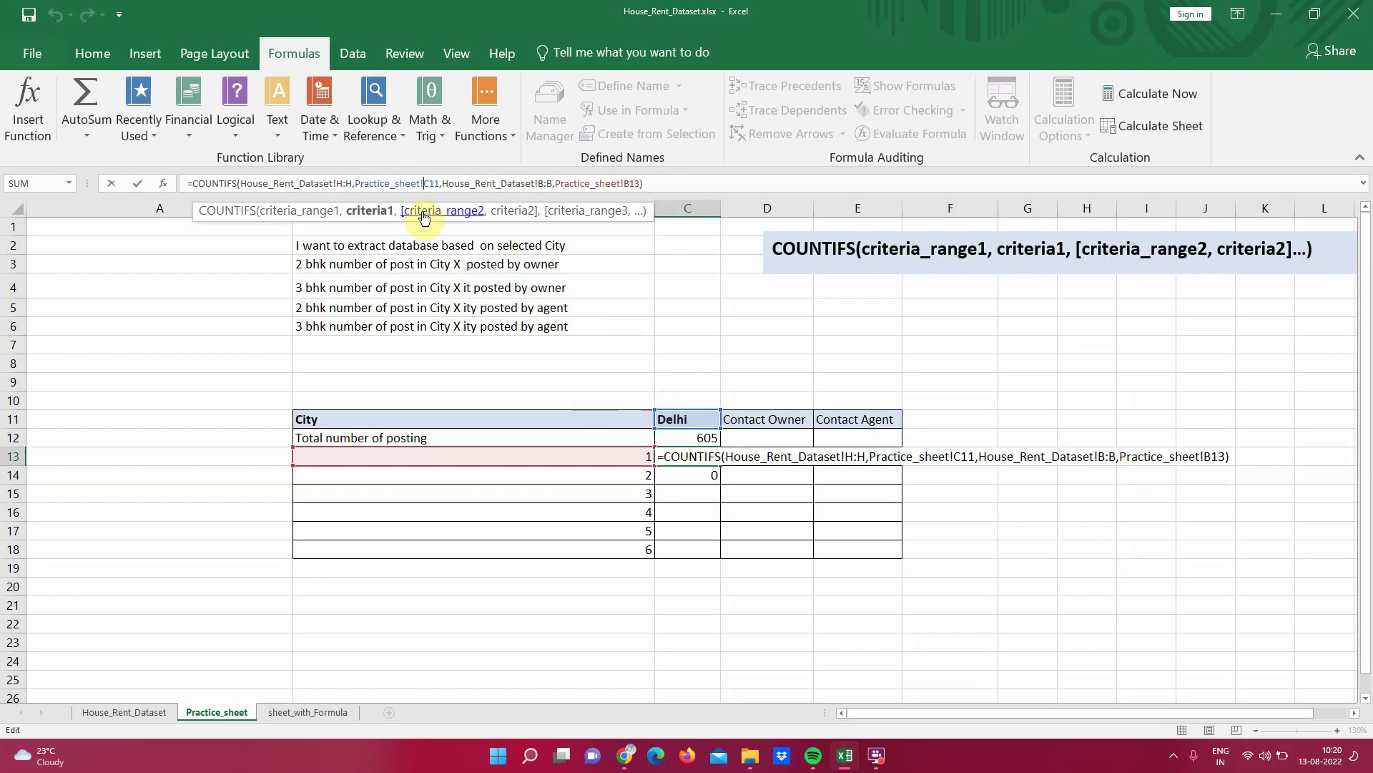
type("$")
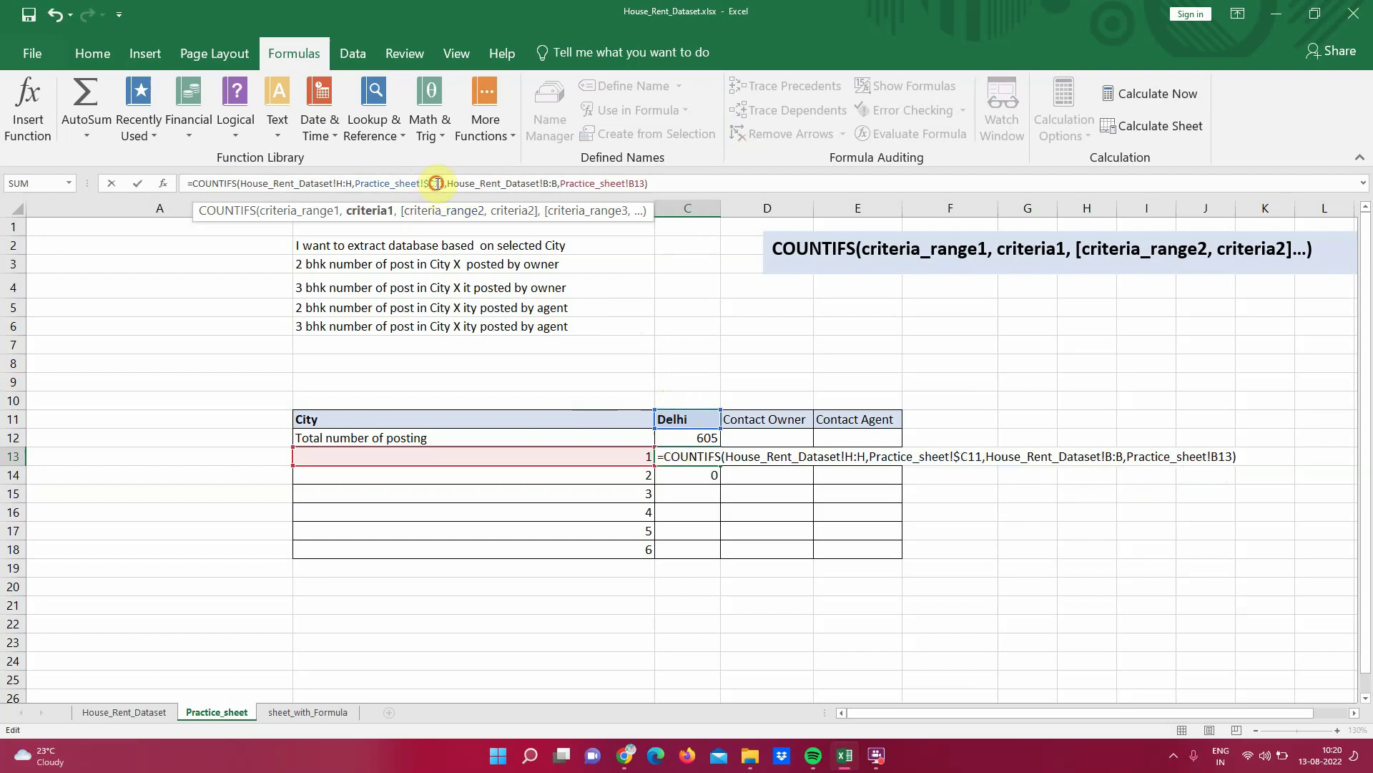
left_click(438, 186)
type("$")
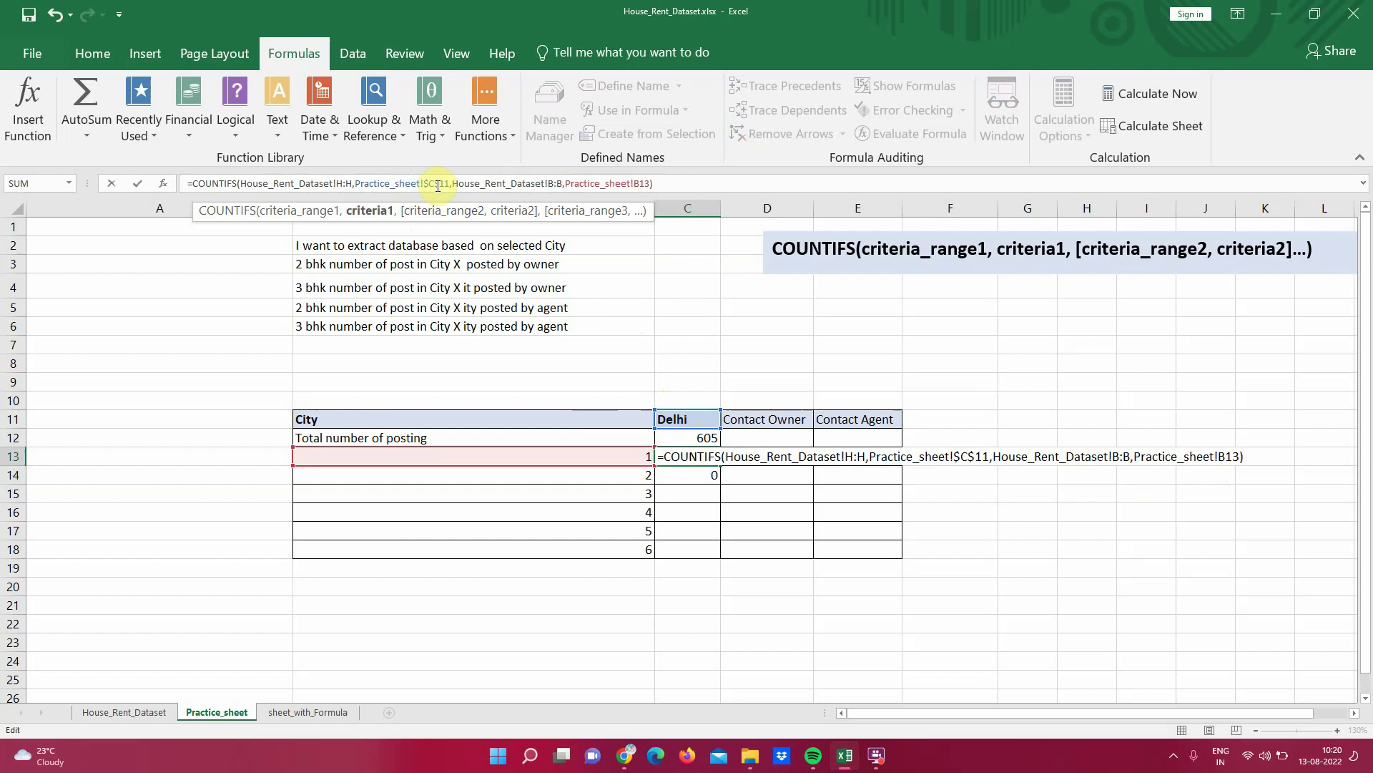
key("Return")
left_click(712, 455)
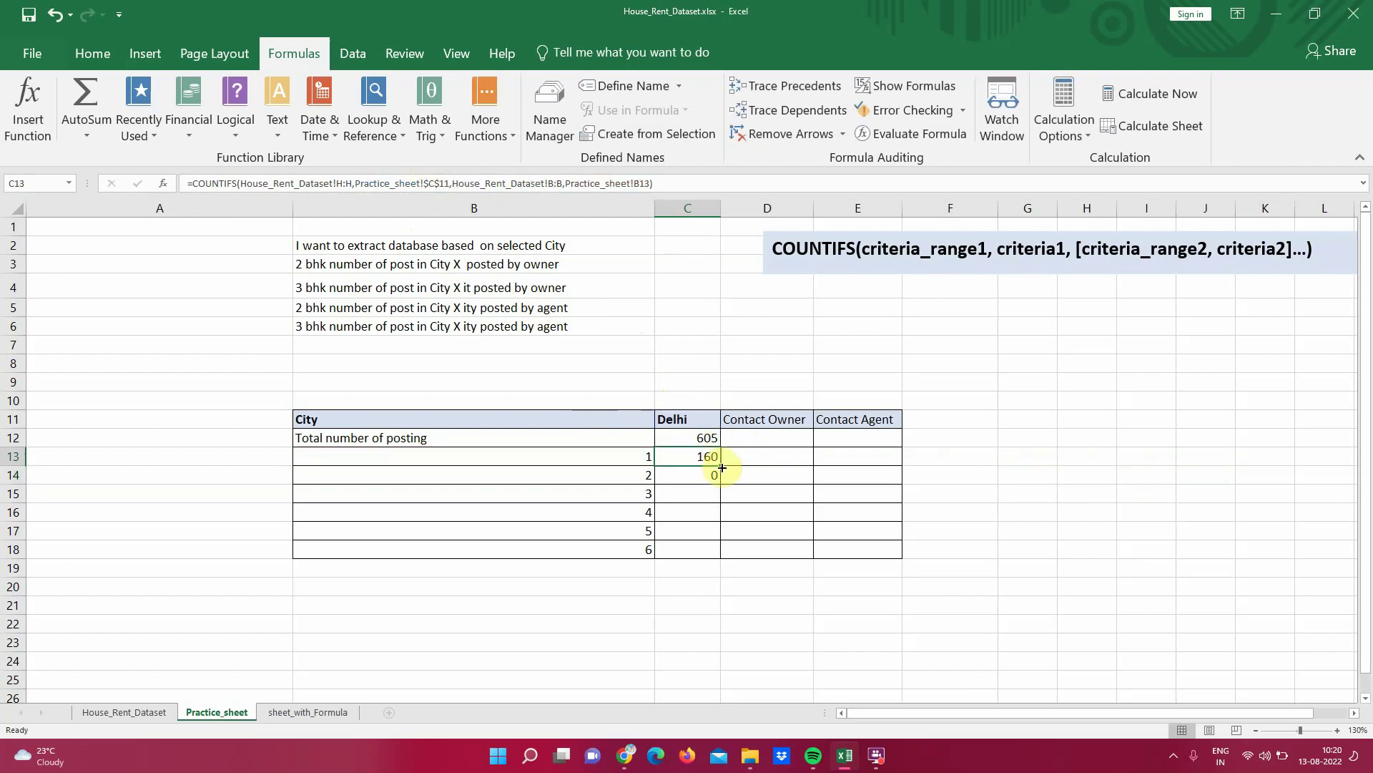
left_click_drag(722, 467, 712, 556)
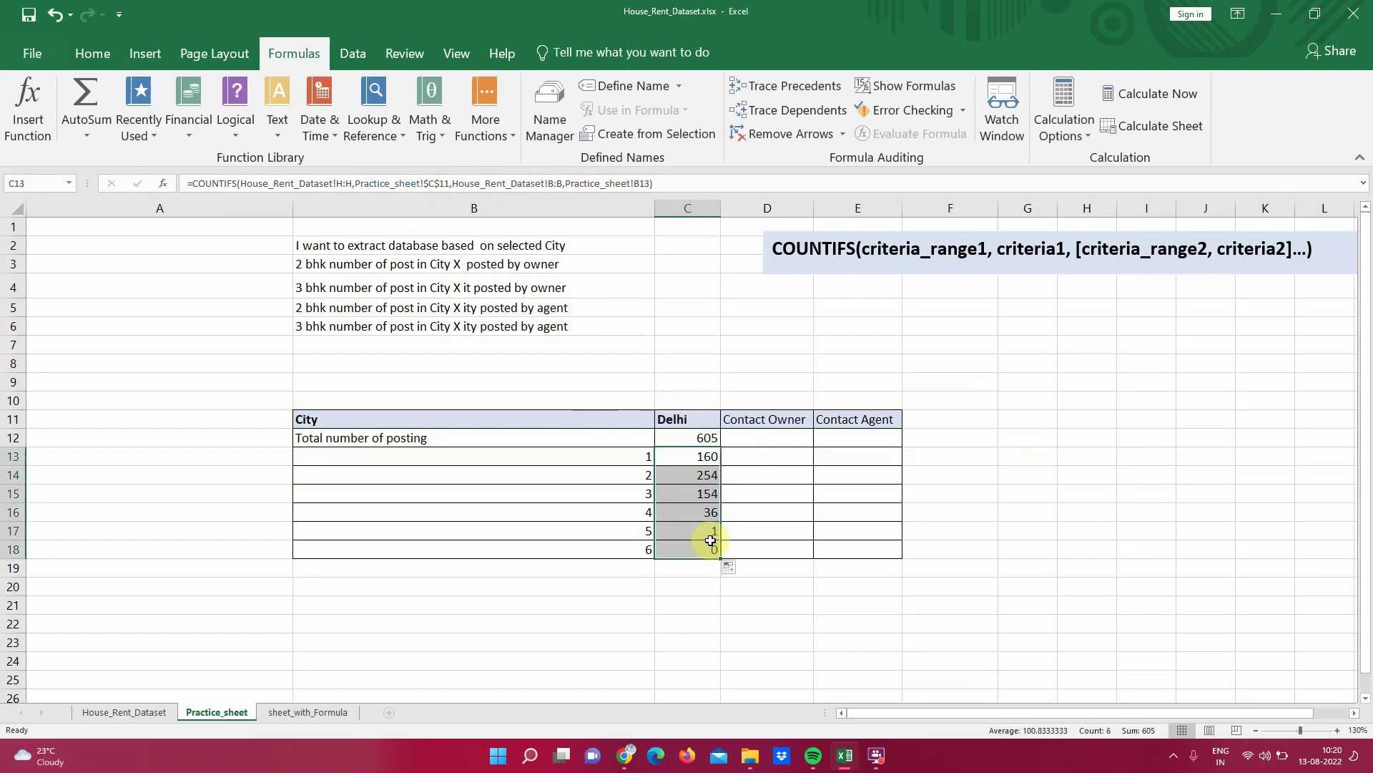
left_click(708, 459)
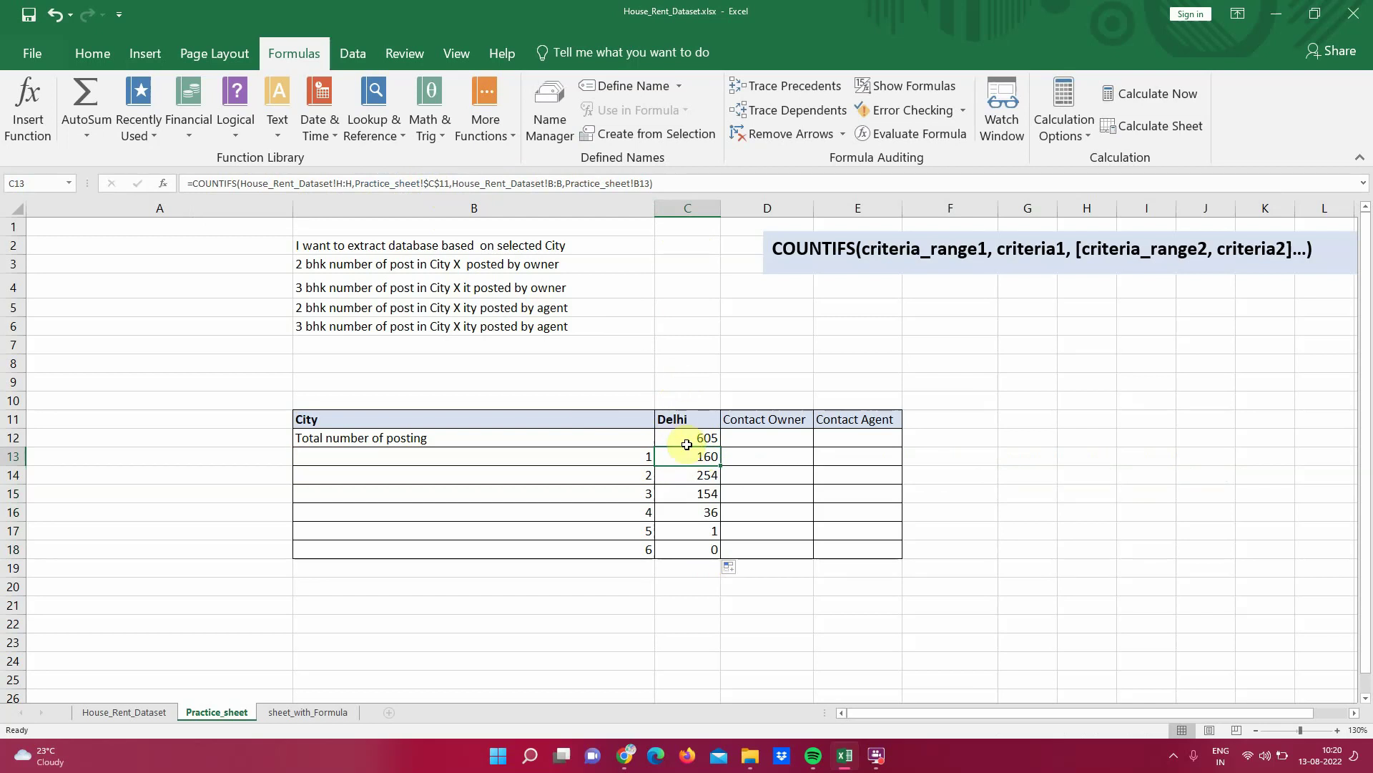
left_click(639, 460)
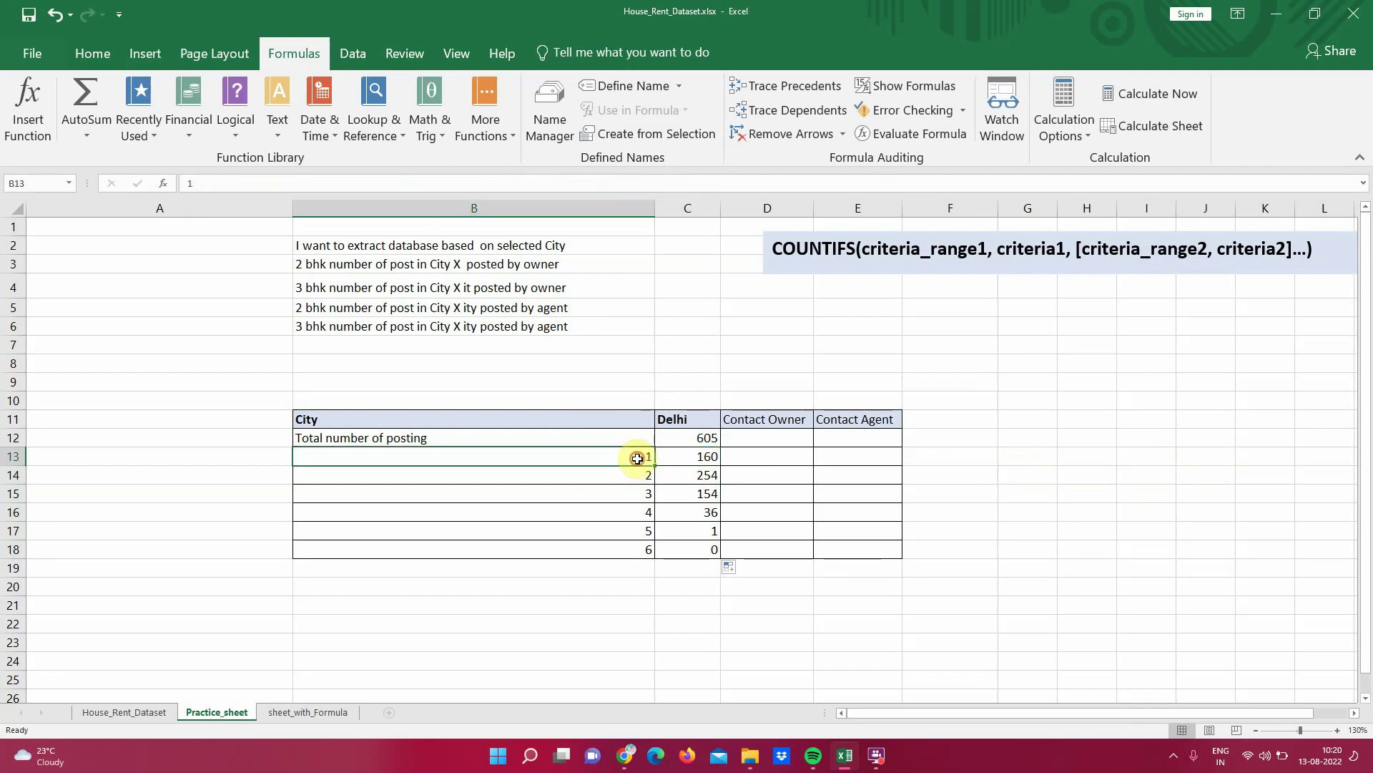
left_click(681, 457)
left_click(644, 475)
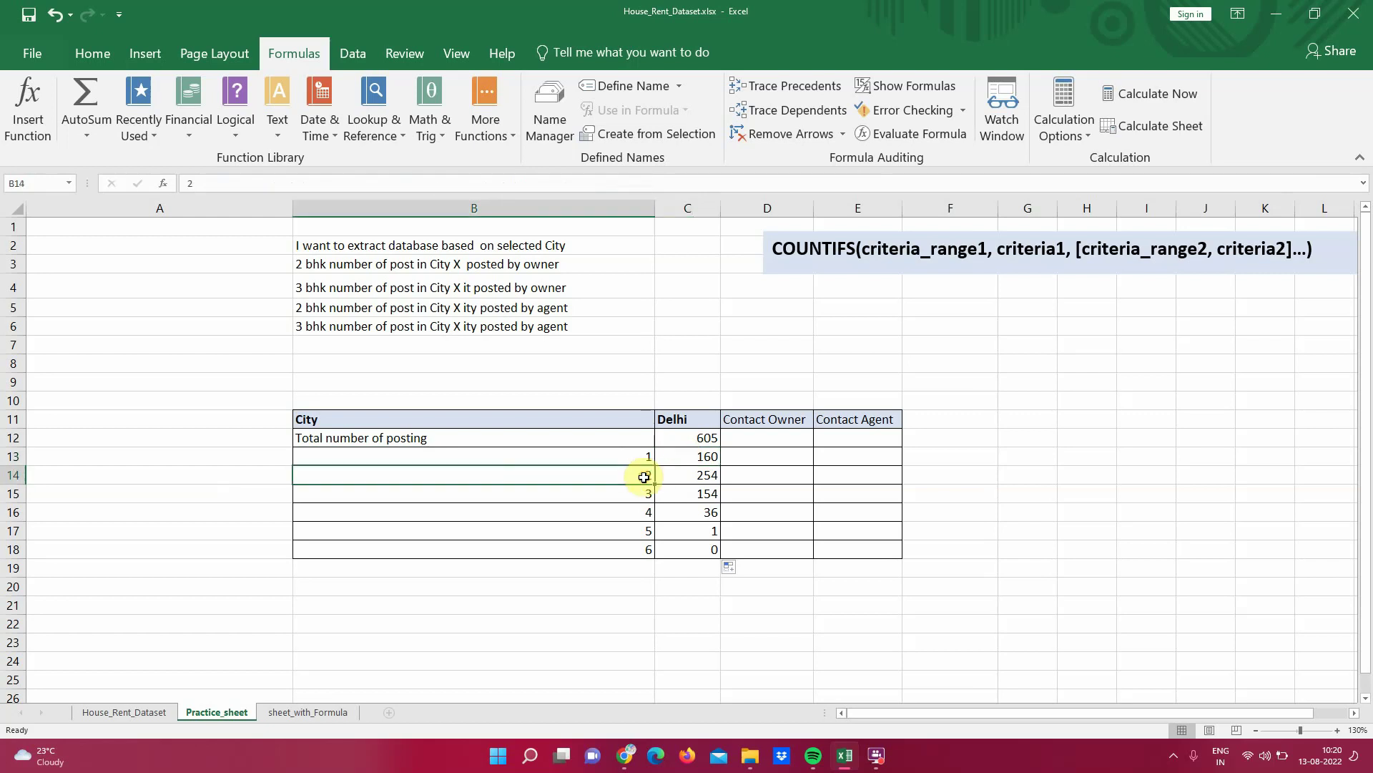
left_click(696, 475)
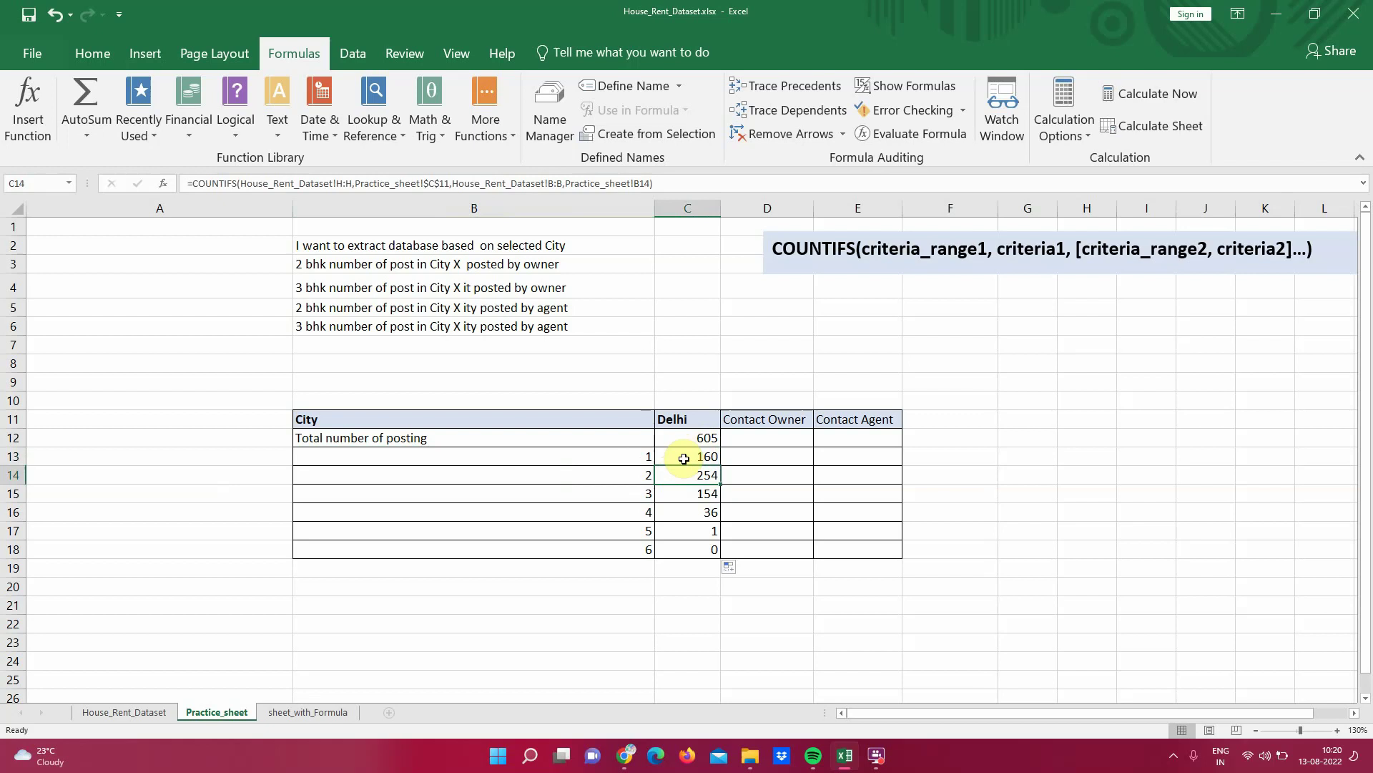
left_click(683, 459)
left_click(739, 458)
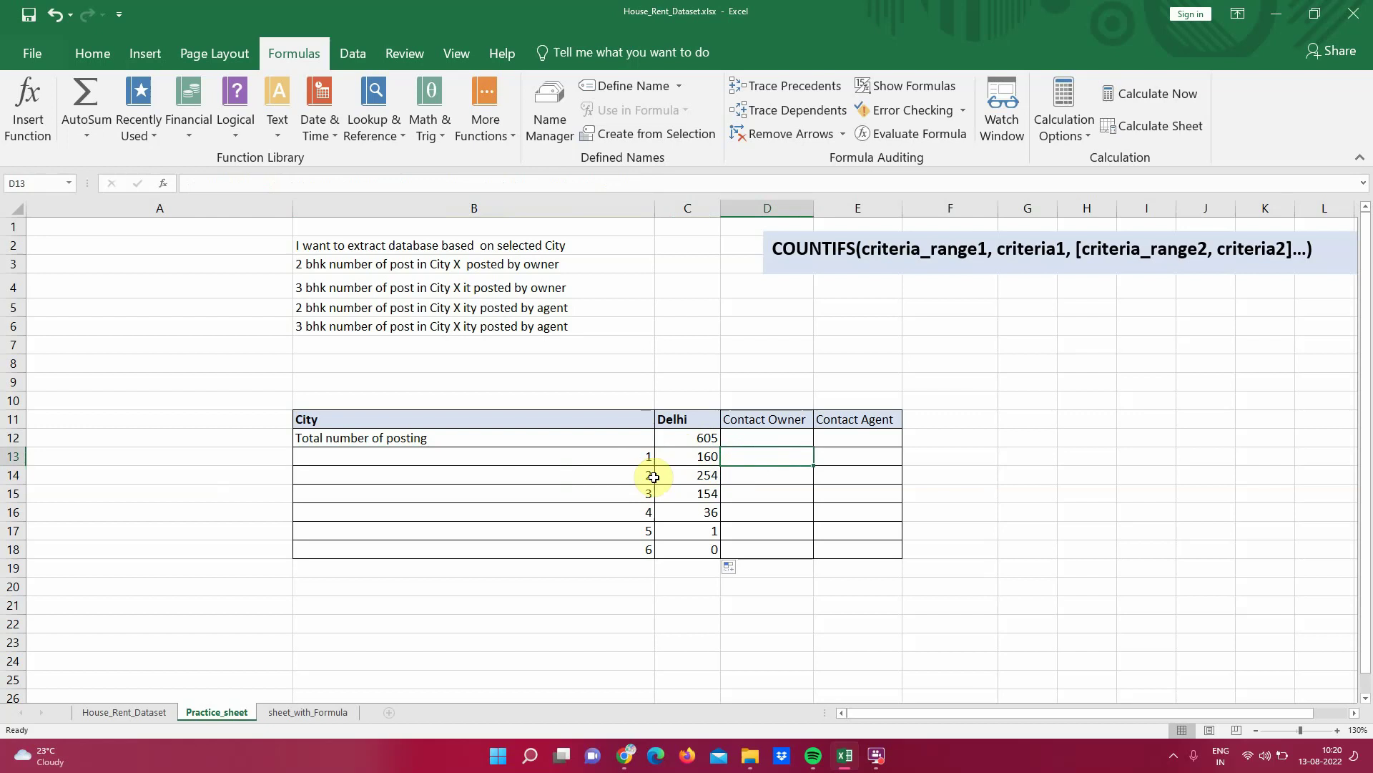
- Begin the D13 COUNTIFS with the dataset City column H:H matched to Delhi in C11
type("=count")
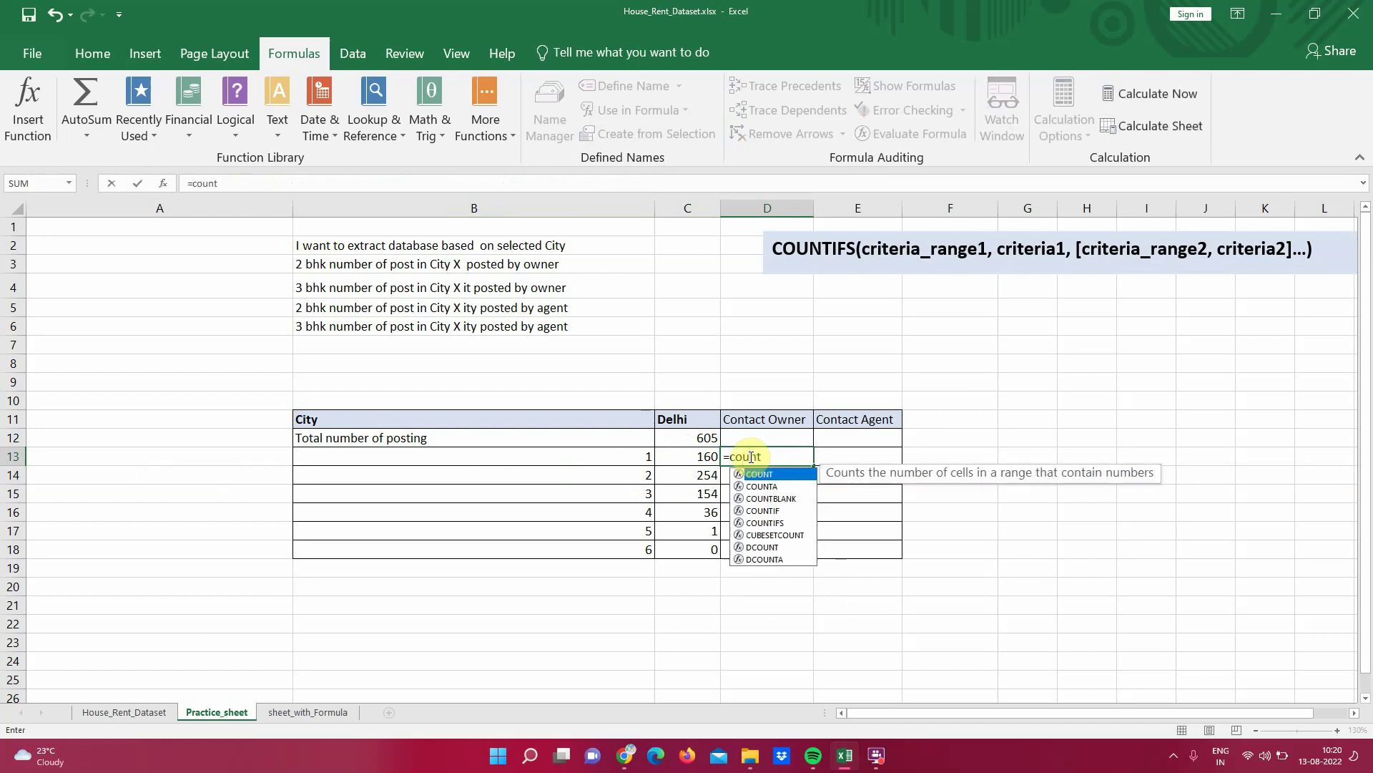
type("ifs(")
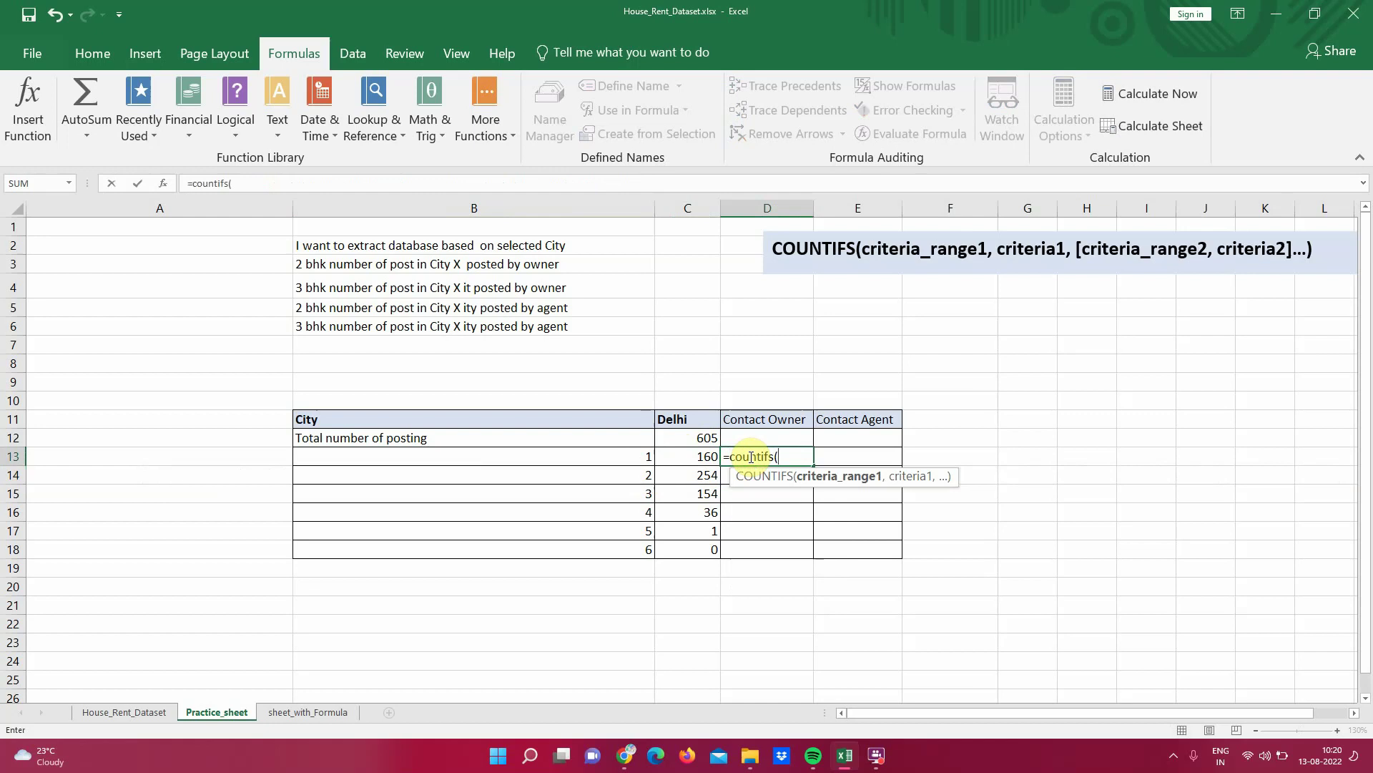
left_click(165, 711)
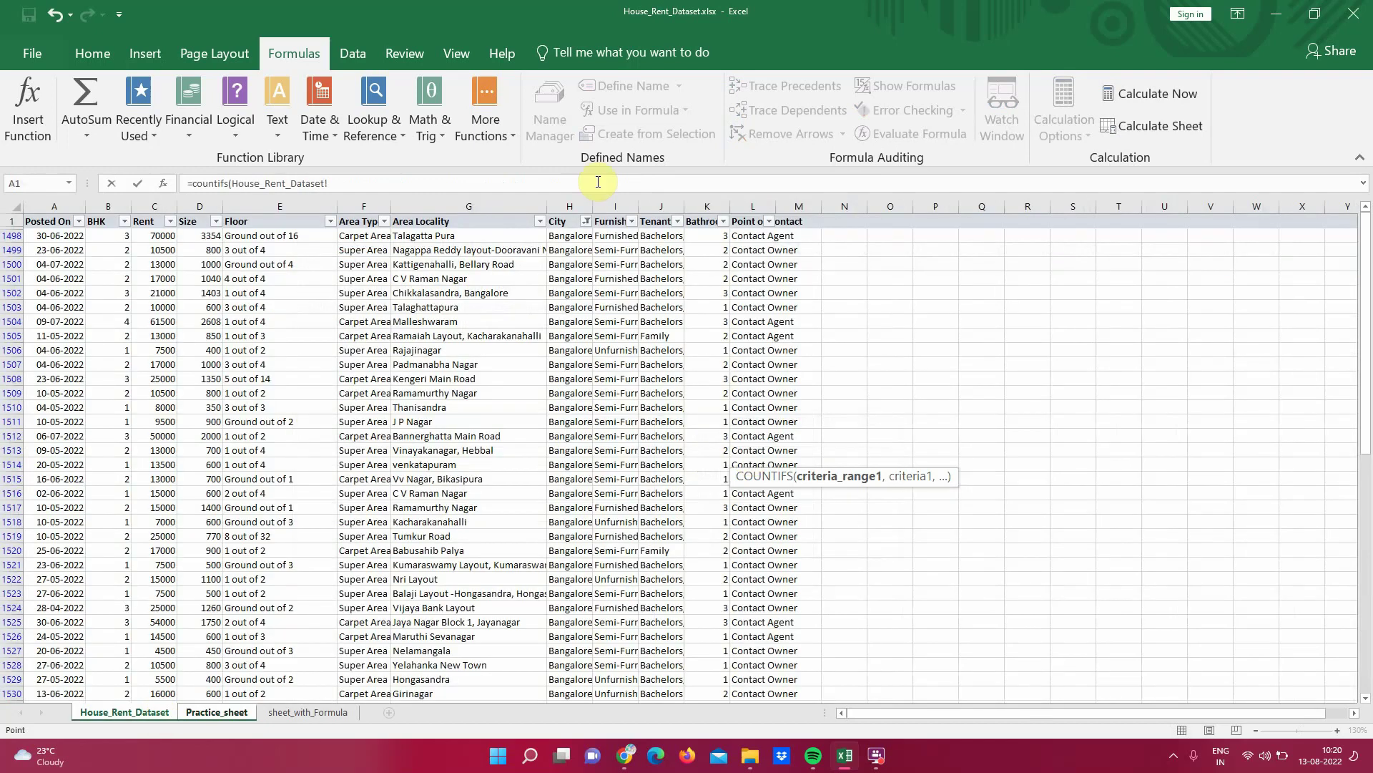
left_click(577, 201)
type(",")
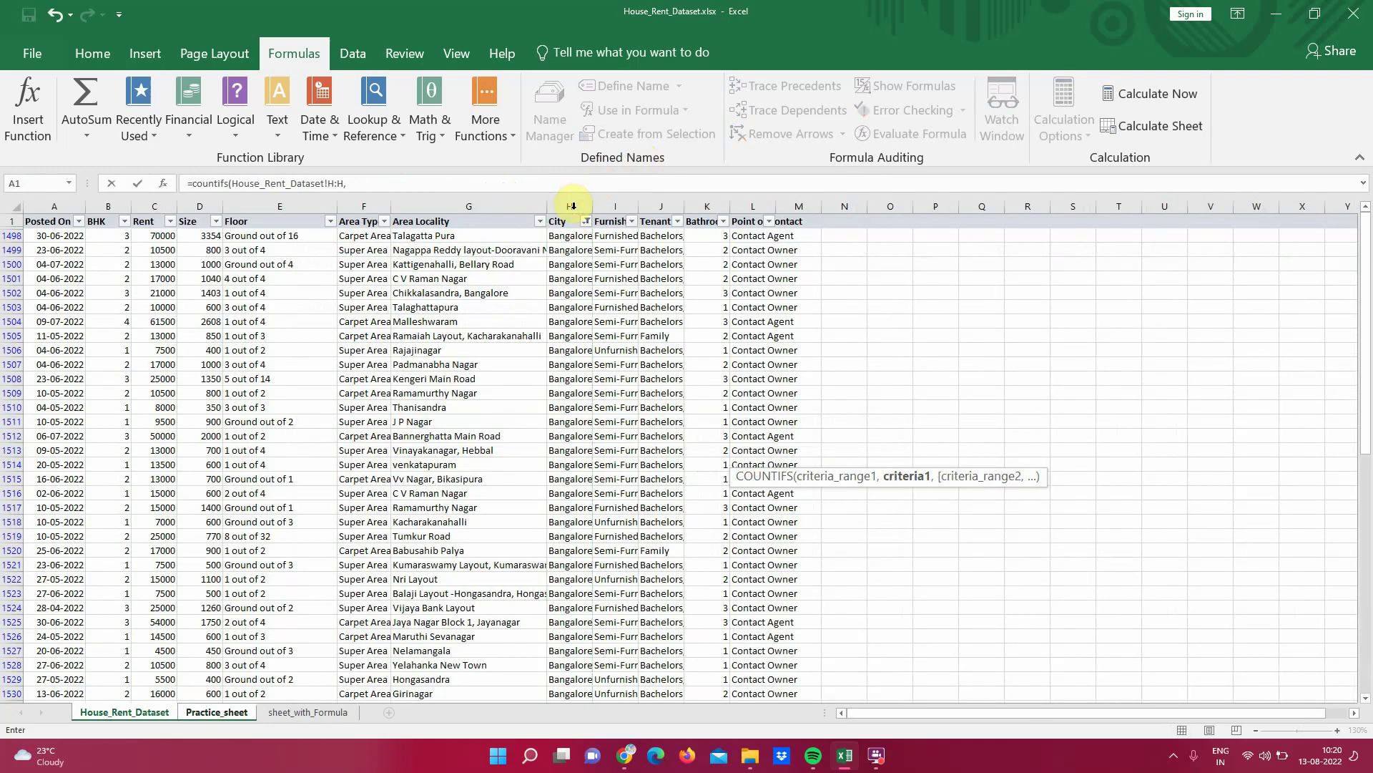
left_click(242, 712)
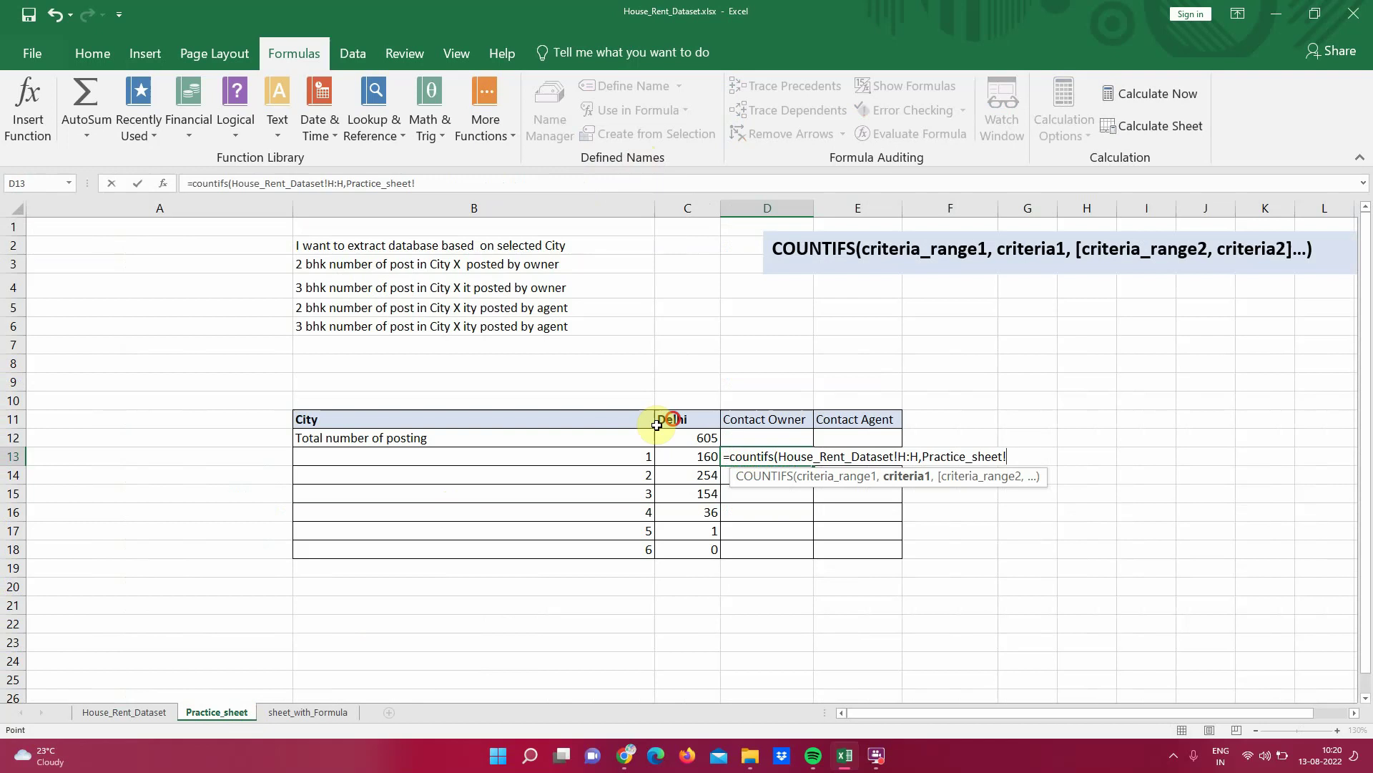
left_click(674, 418)
type(",")
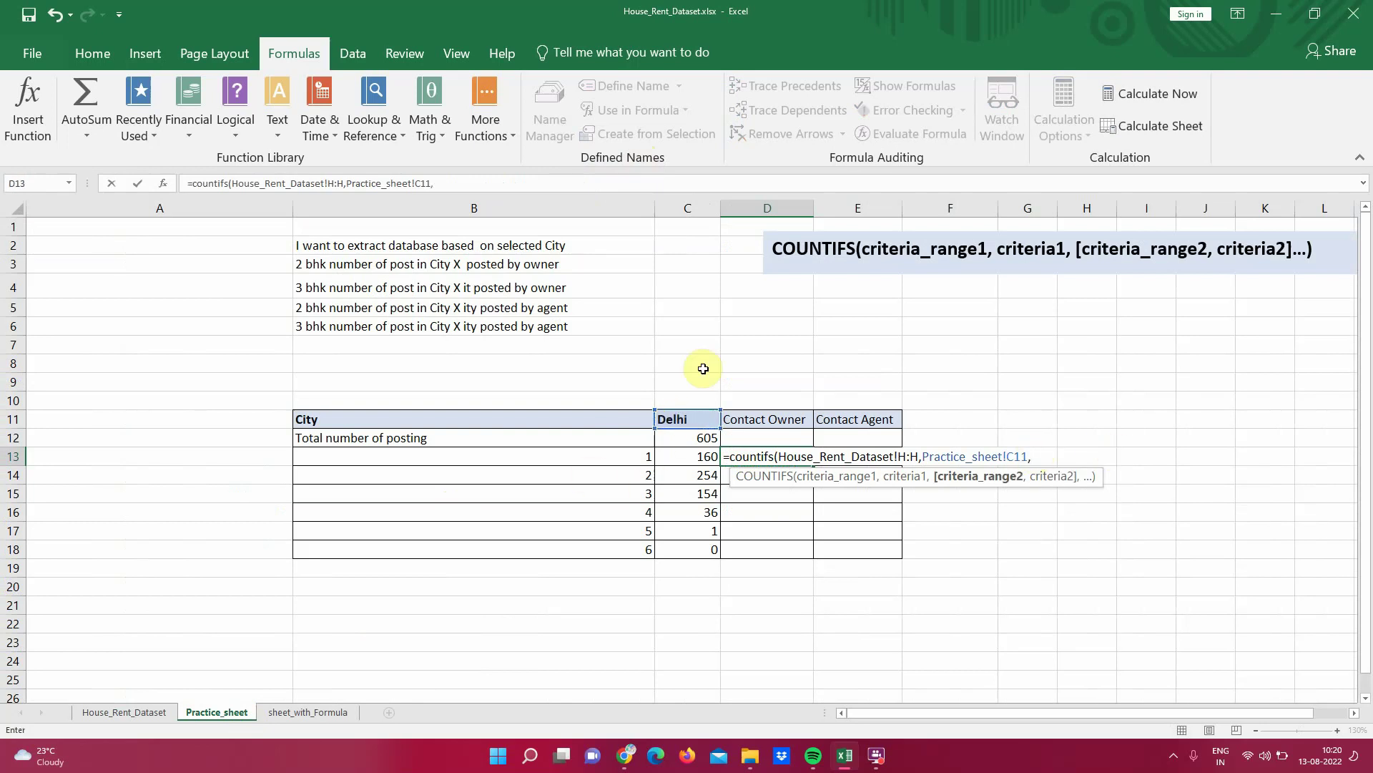
- Add the second condition: dataset BHK column B:B matched to B13
left_click(138, 714)
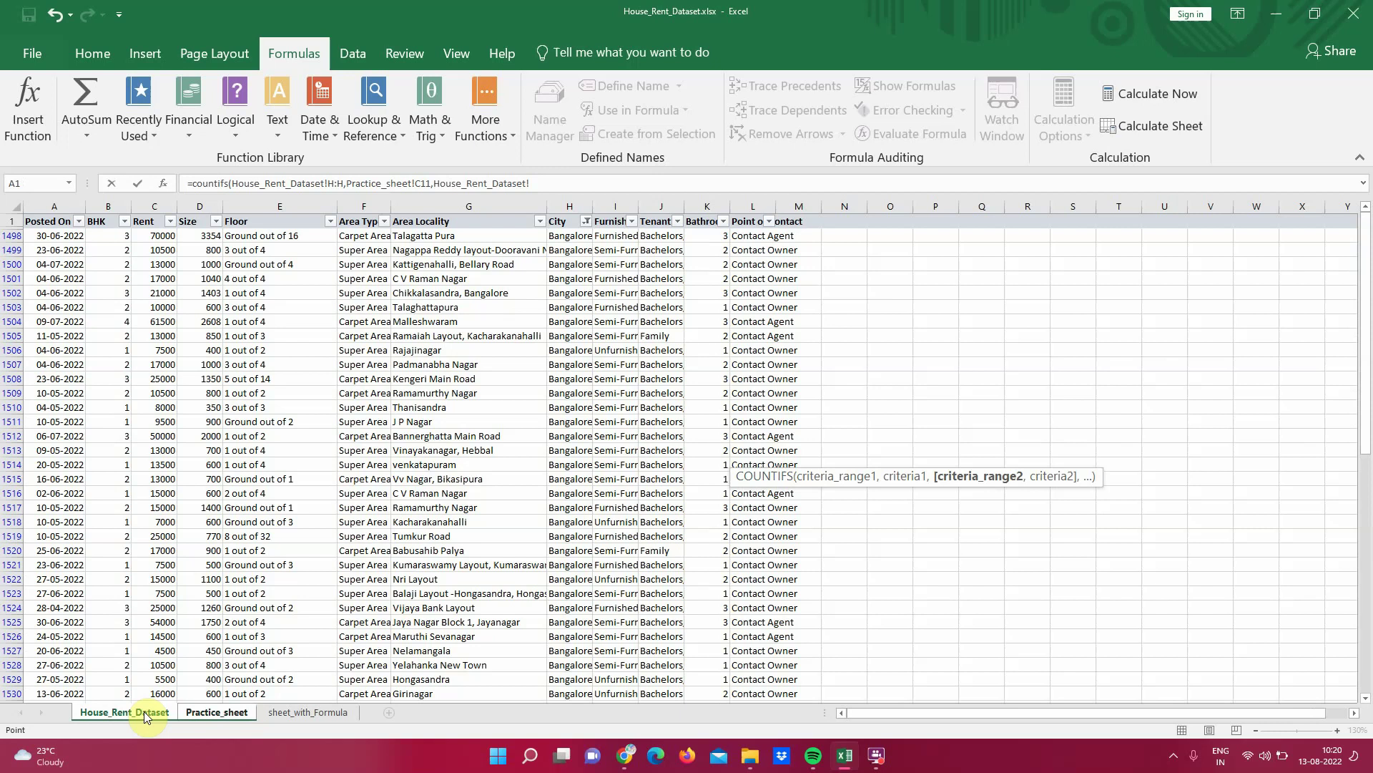
left_click(115, 202)
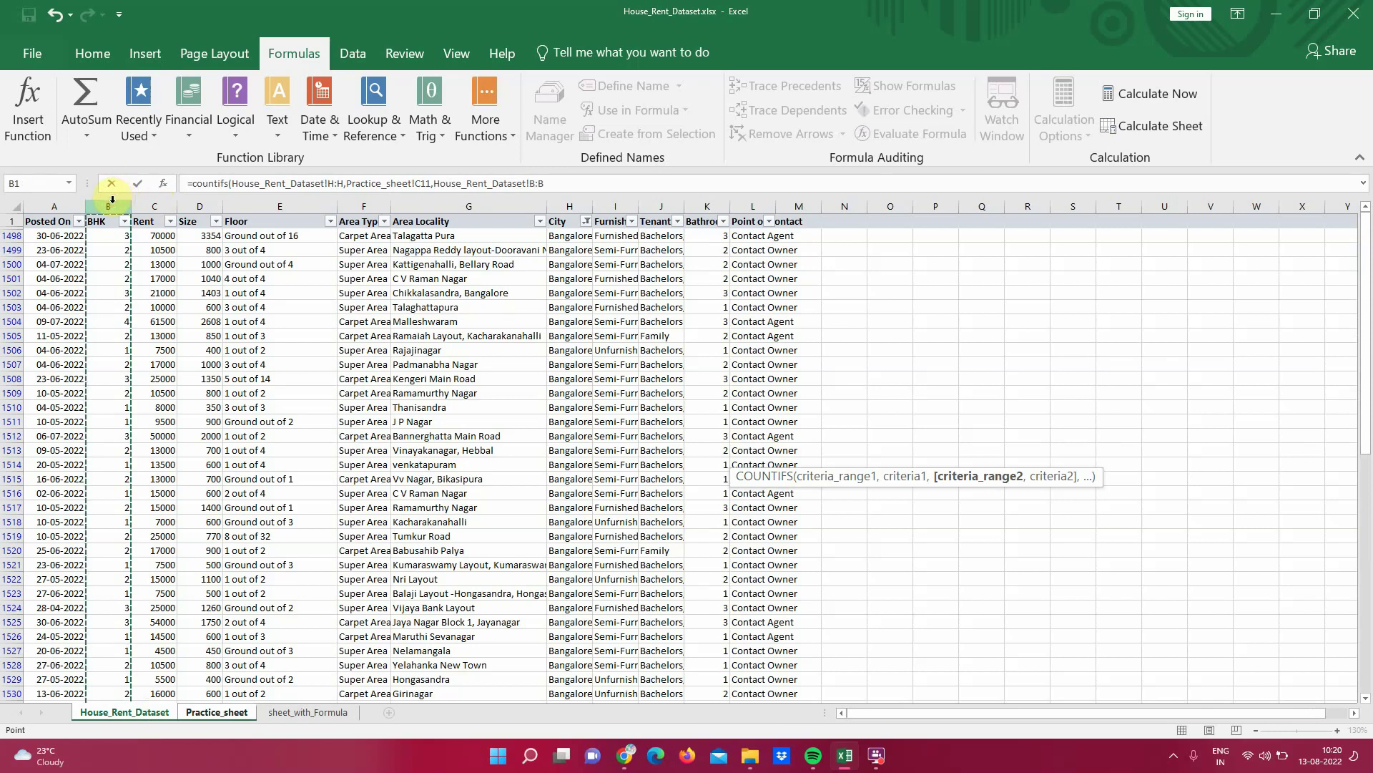
type(",")
left_click(238, 712)
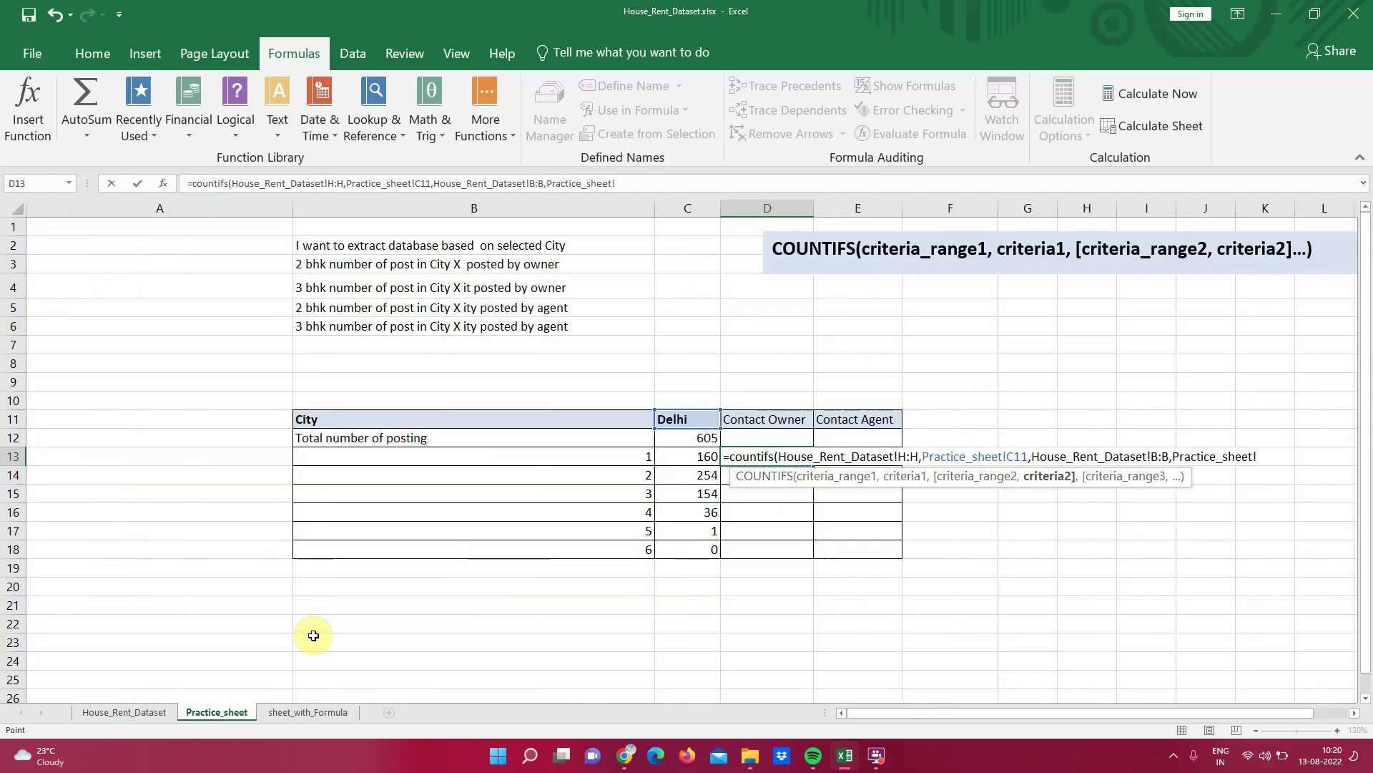
left_click(586, 460)
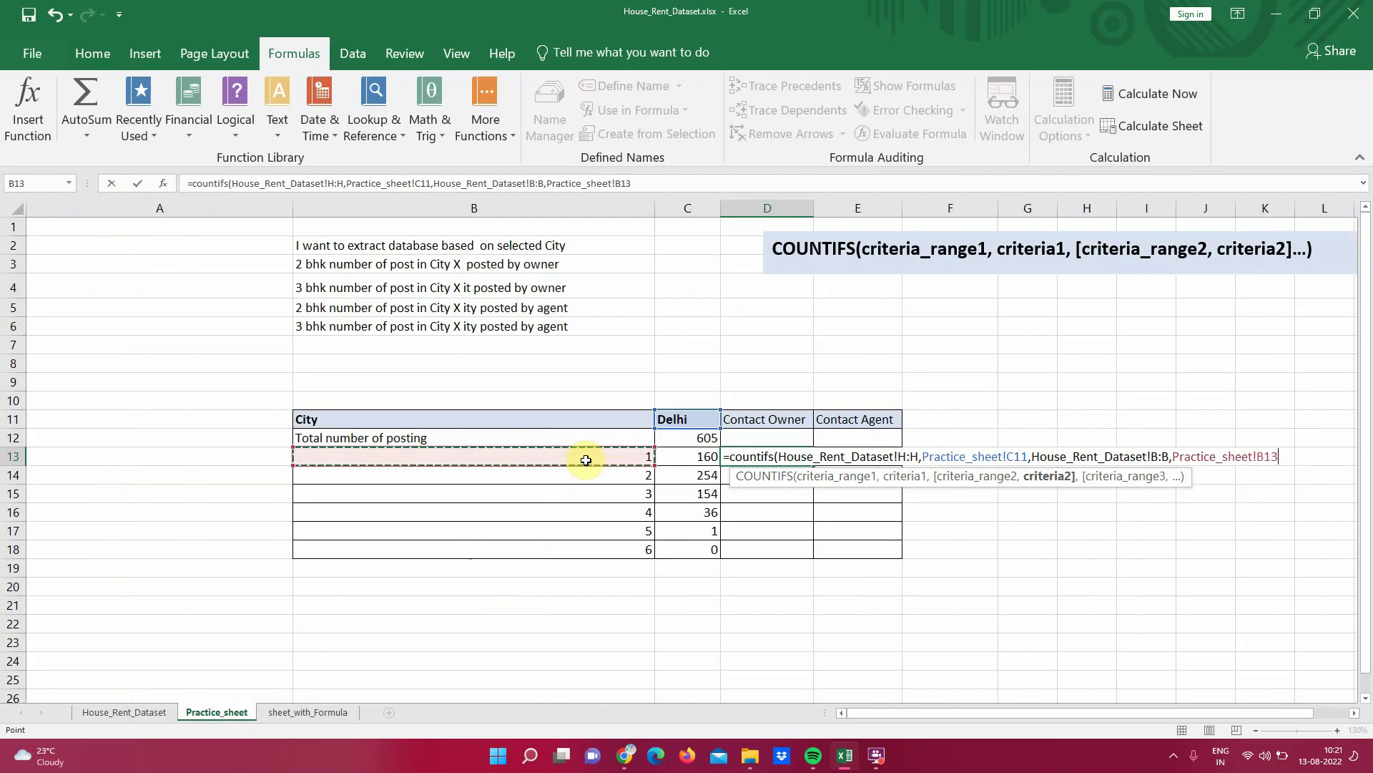
type(",")
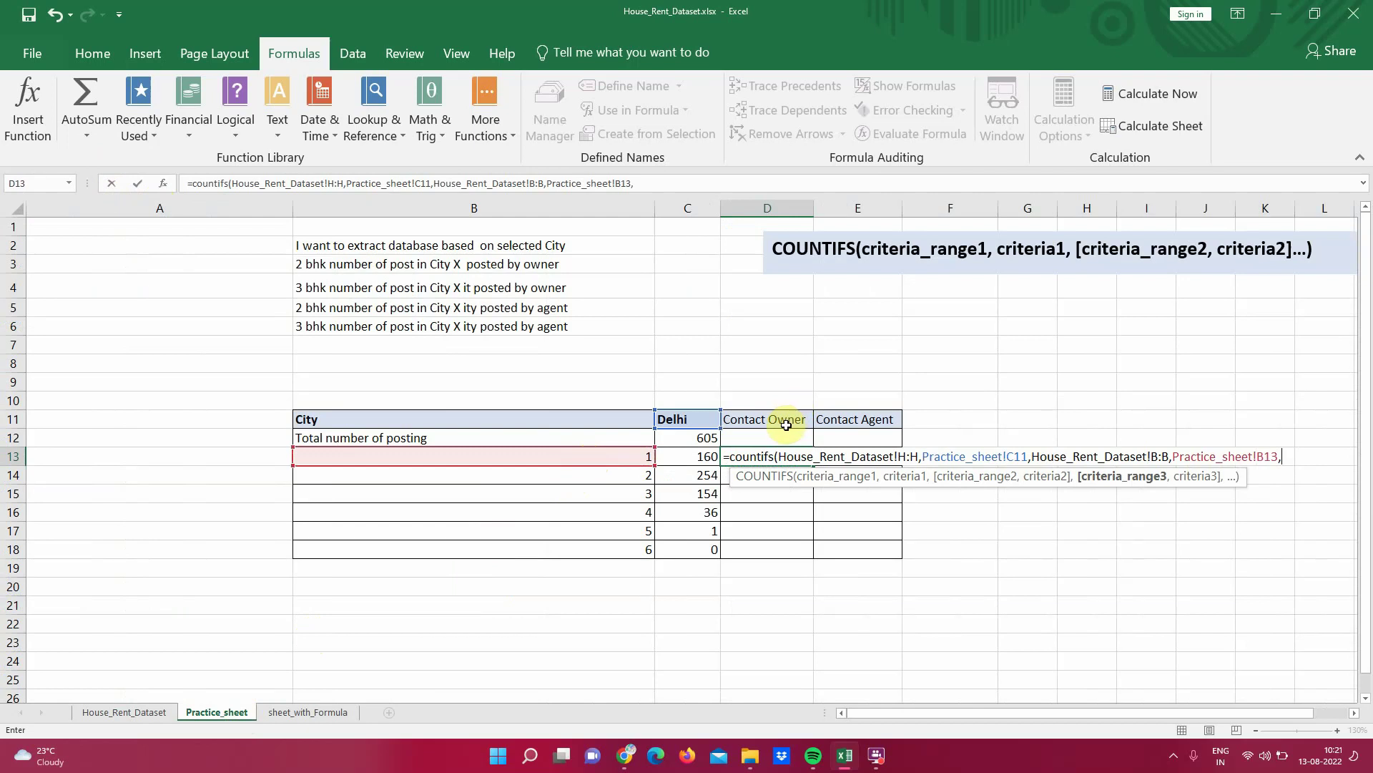
- Add dataset column L:L matched to Contact Owner in $D$11 and close the formula, giving 107
left_click(151, 713)
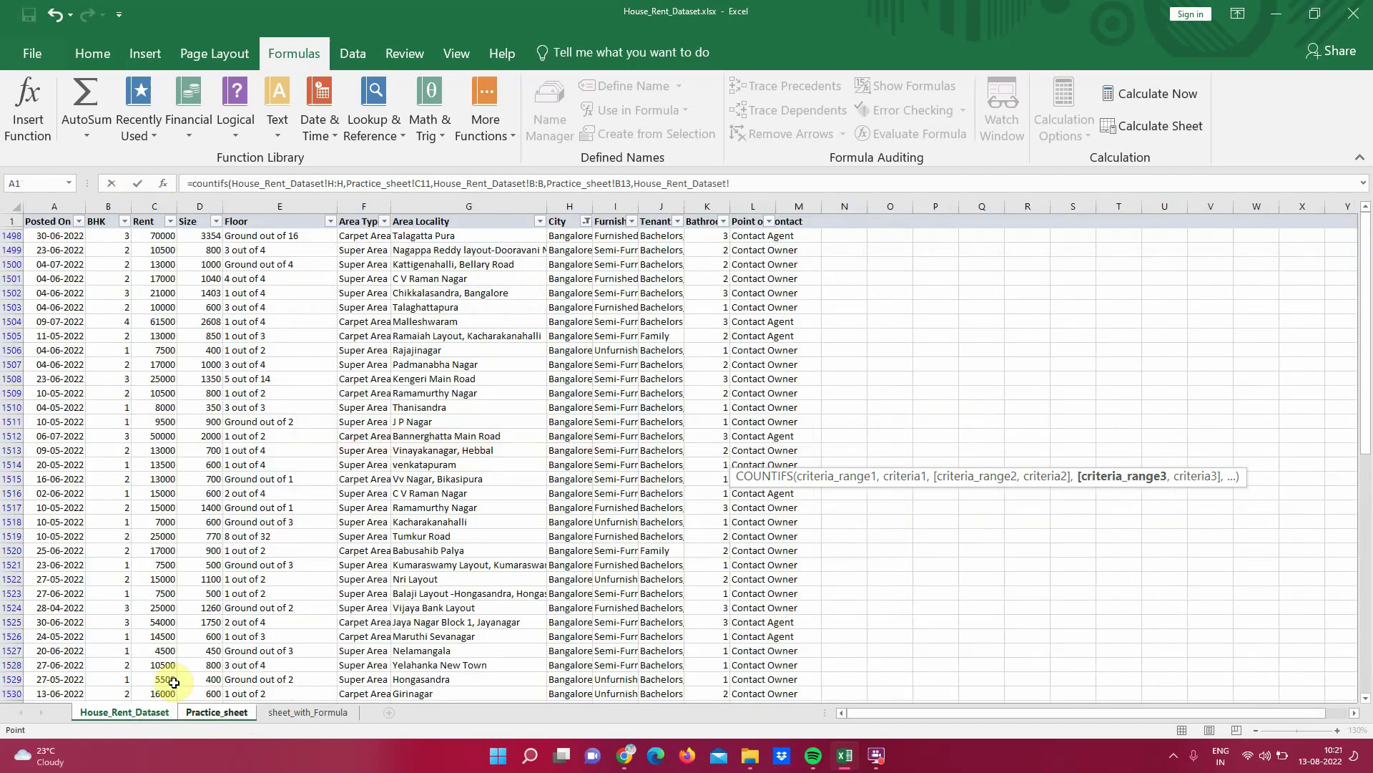
left_click(752, 202)
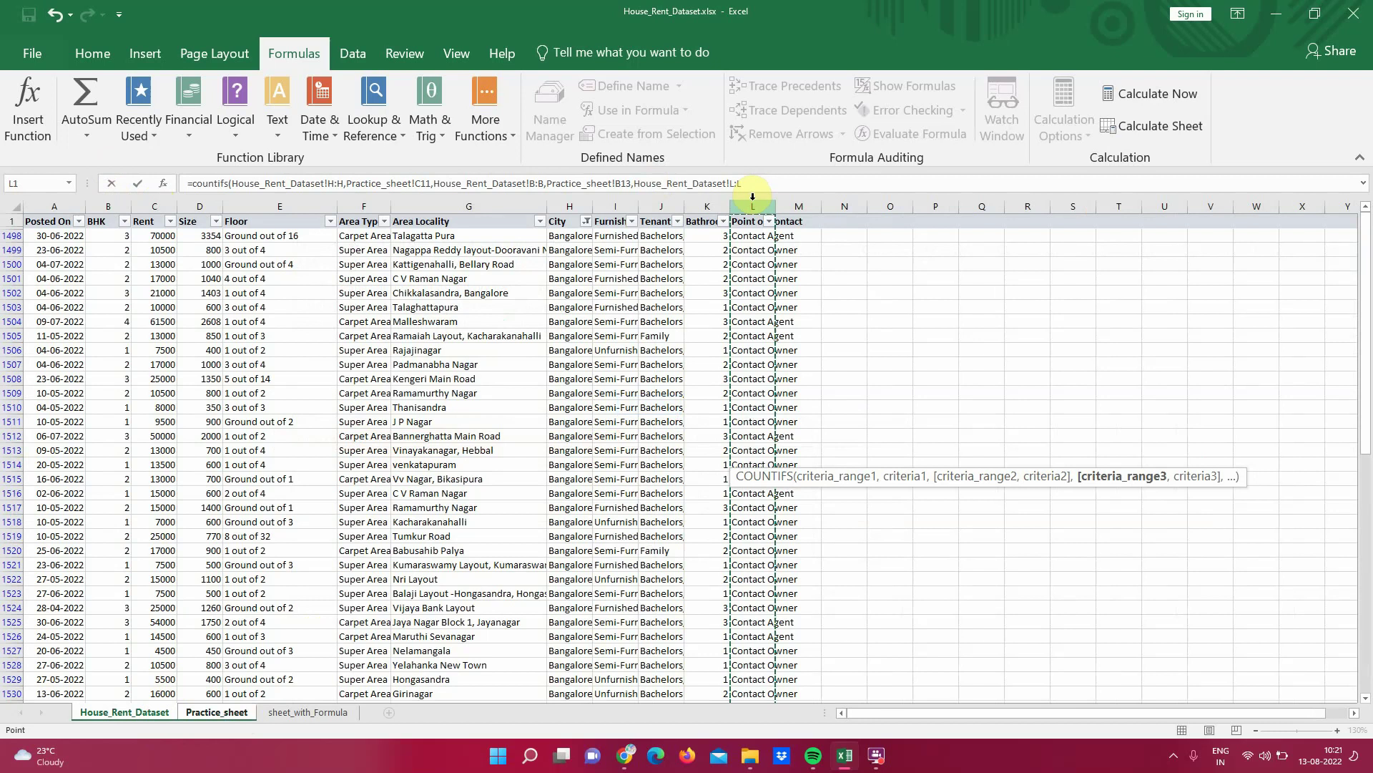
left_click(755, 182)
type(",")
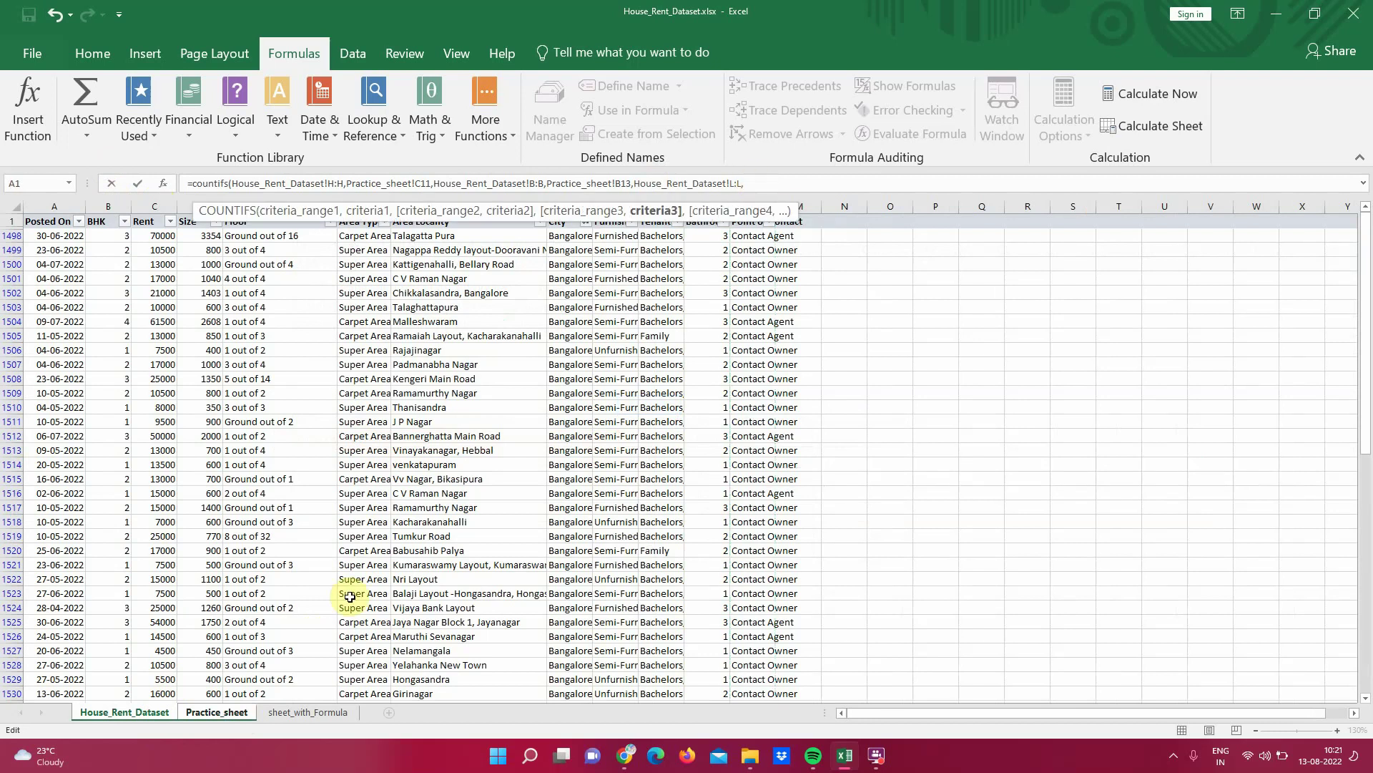
left_click(217, 712)
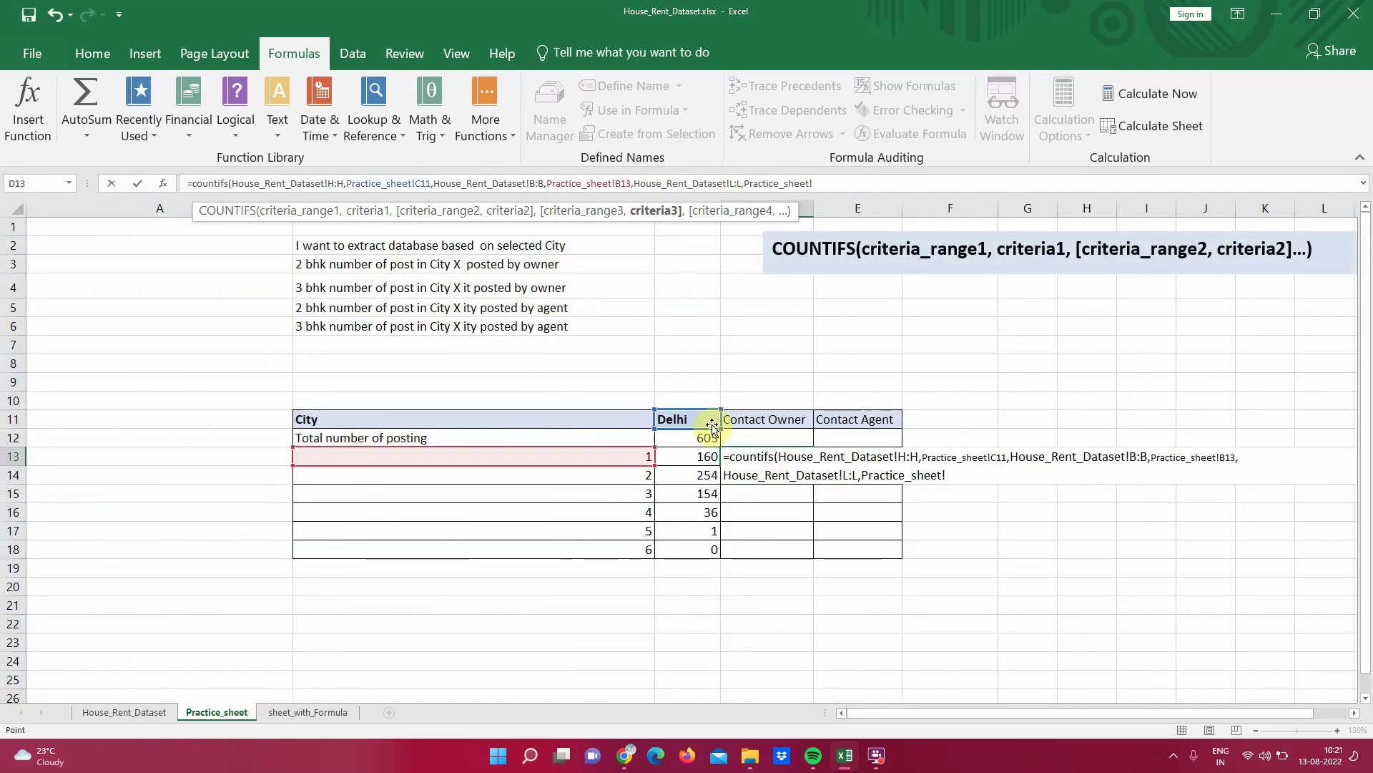
left_click(761, 416)
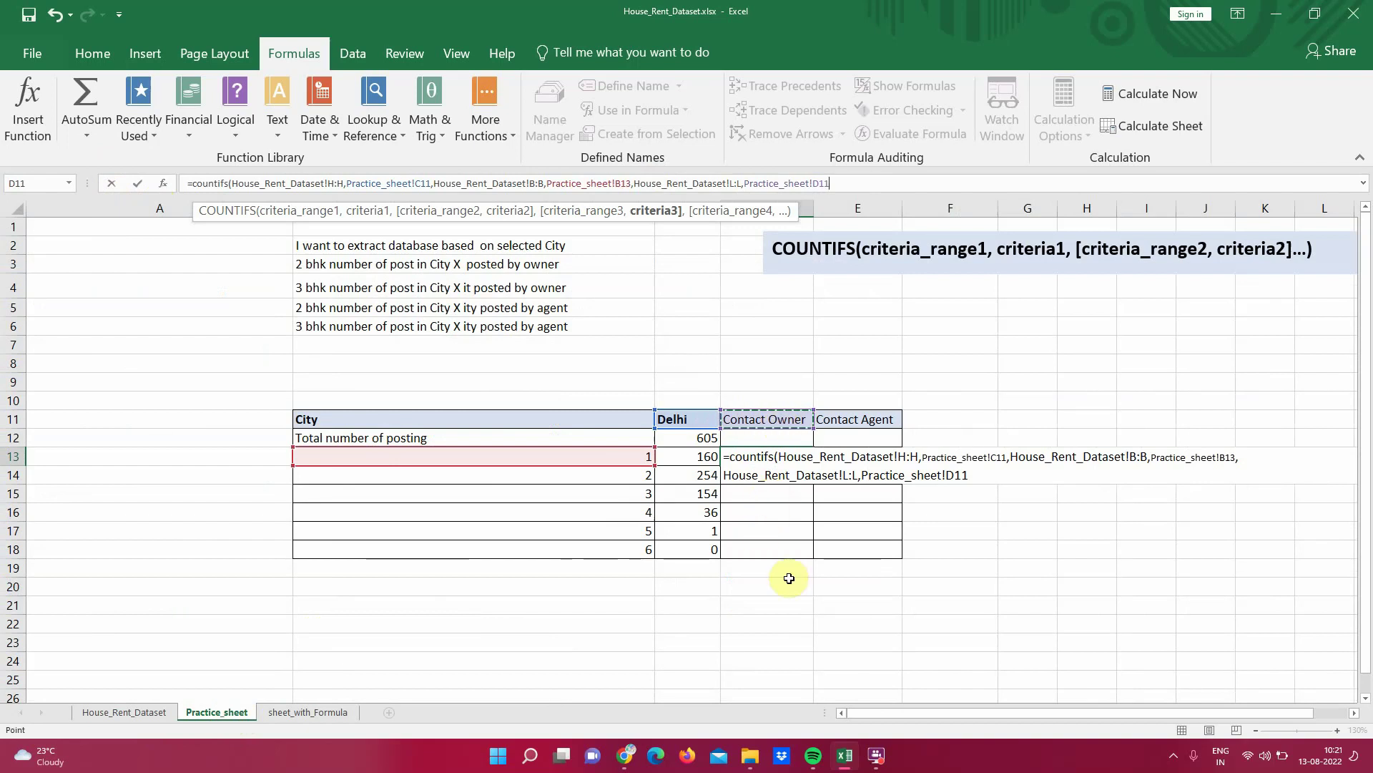
left_click(816, 184)
type("$D$")
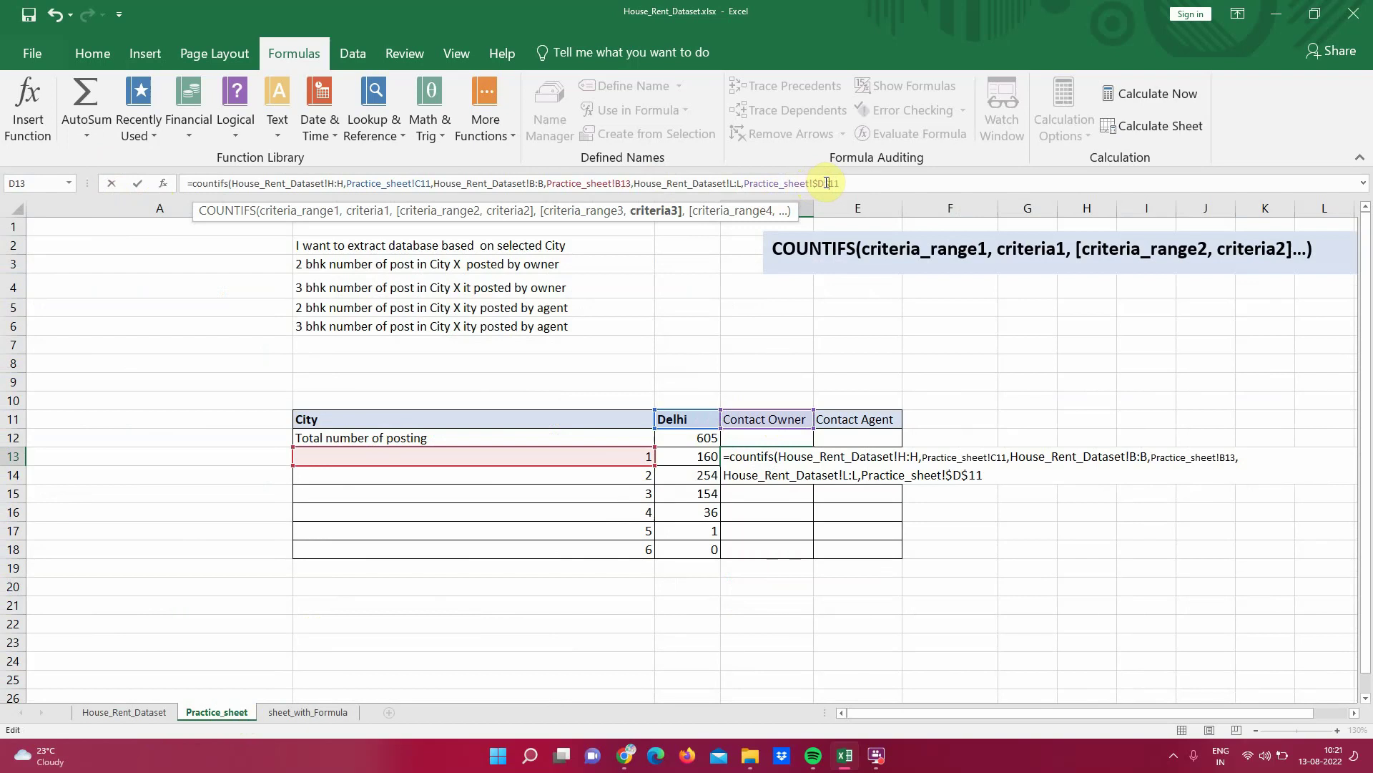
left_click(853, 184)
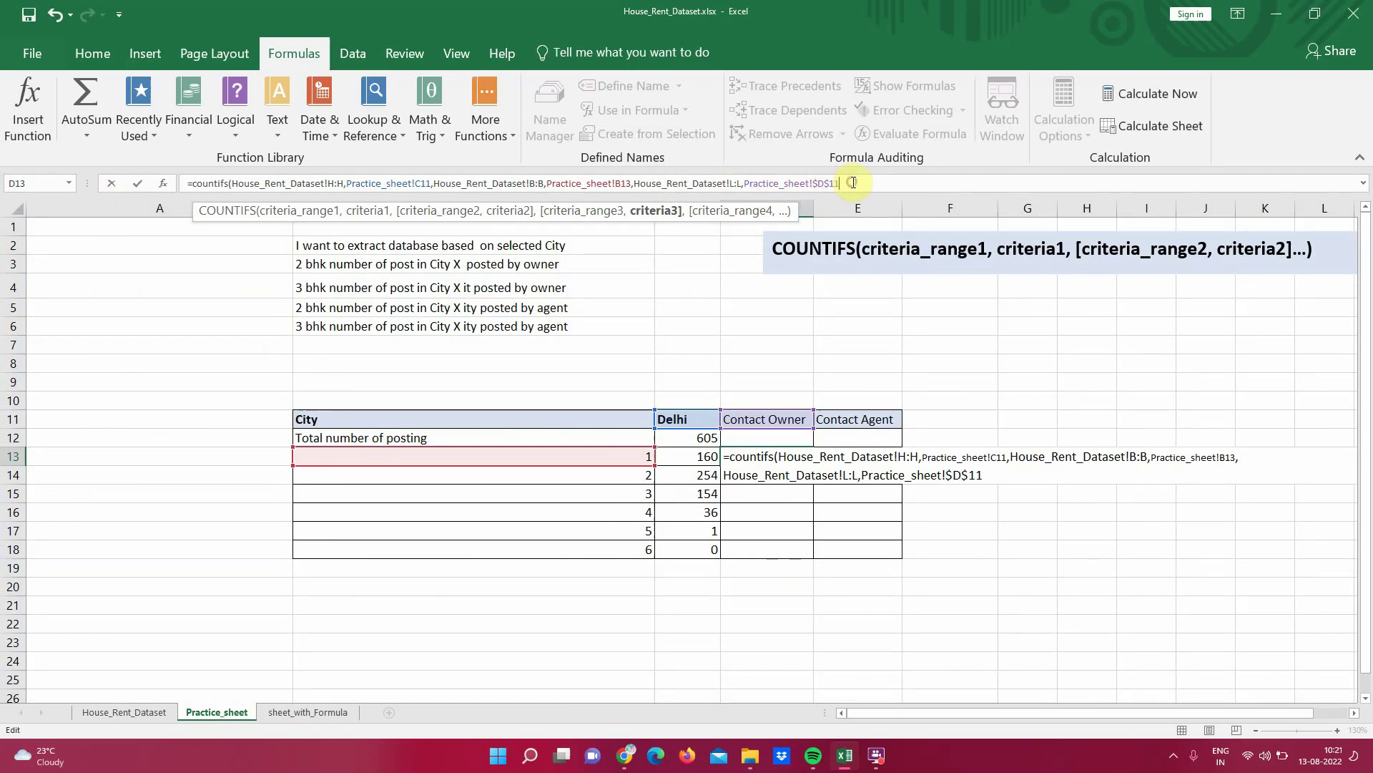
type(")")
key("Return")
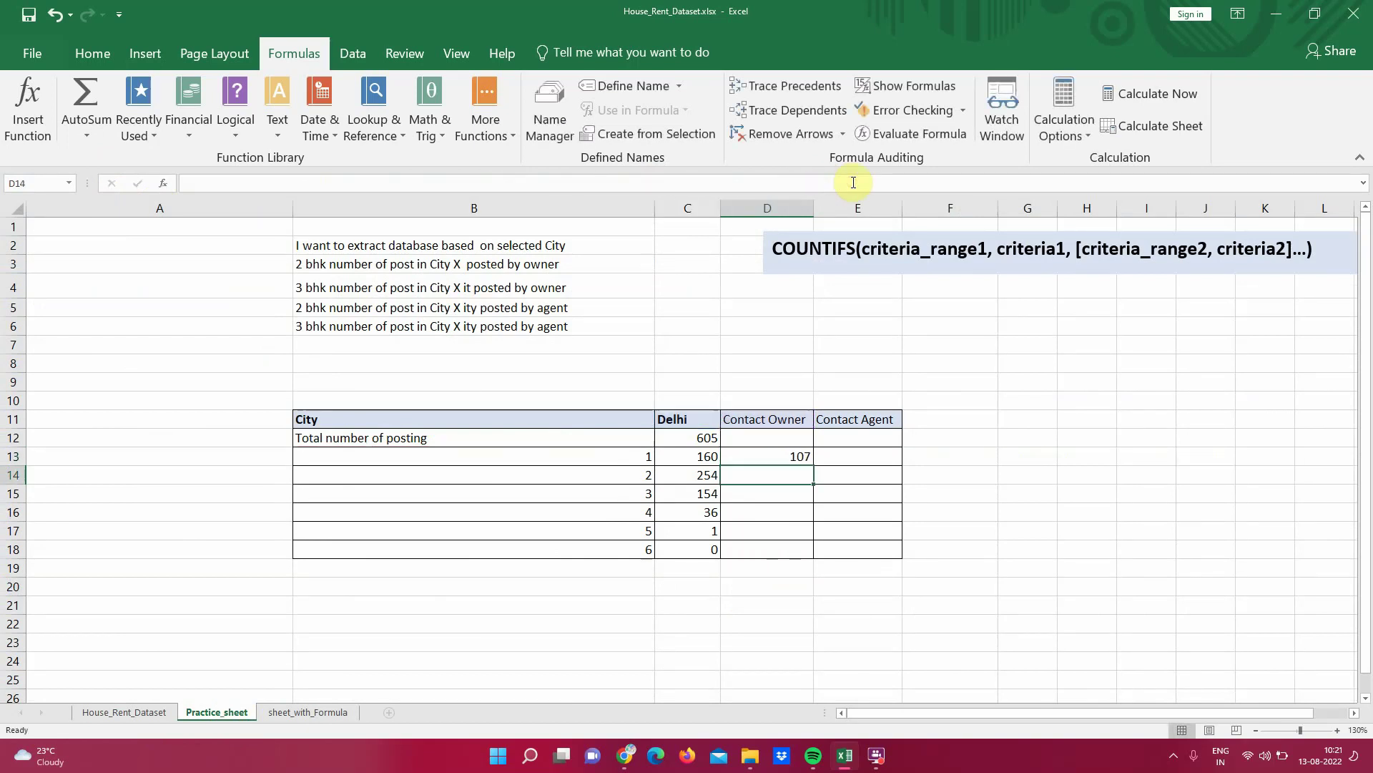
- Fill the D13 formula down to D18 and open D14's formula to see why it returns 0
left_click(787, 459)
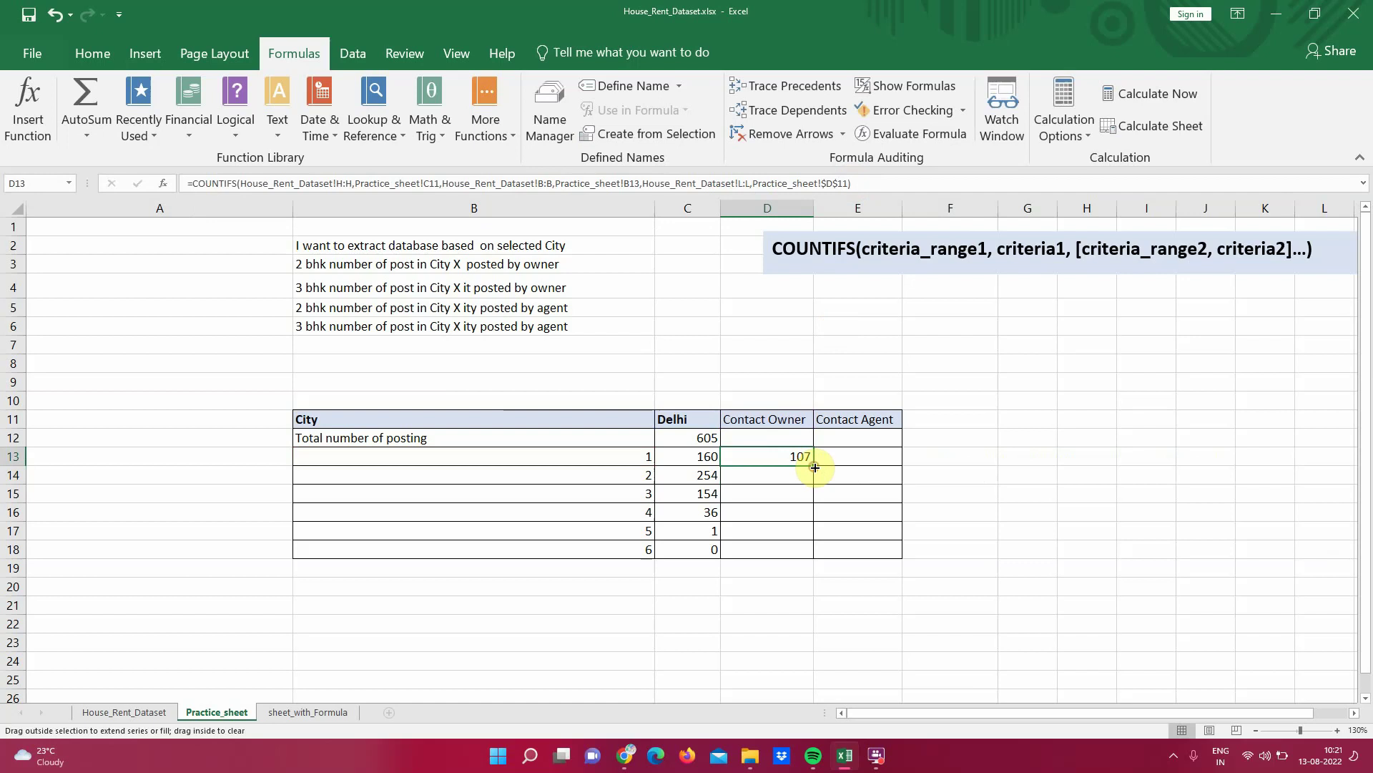
left_click_drag(811, 469, 805, 552)
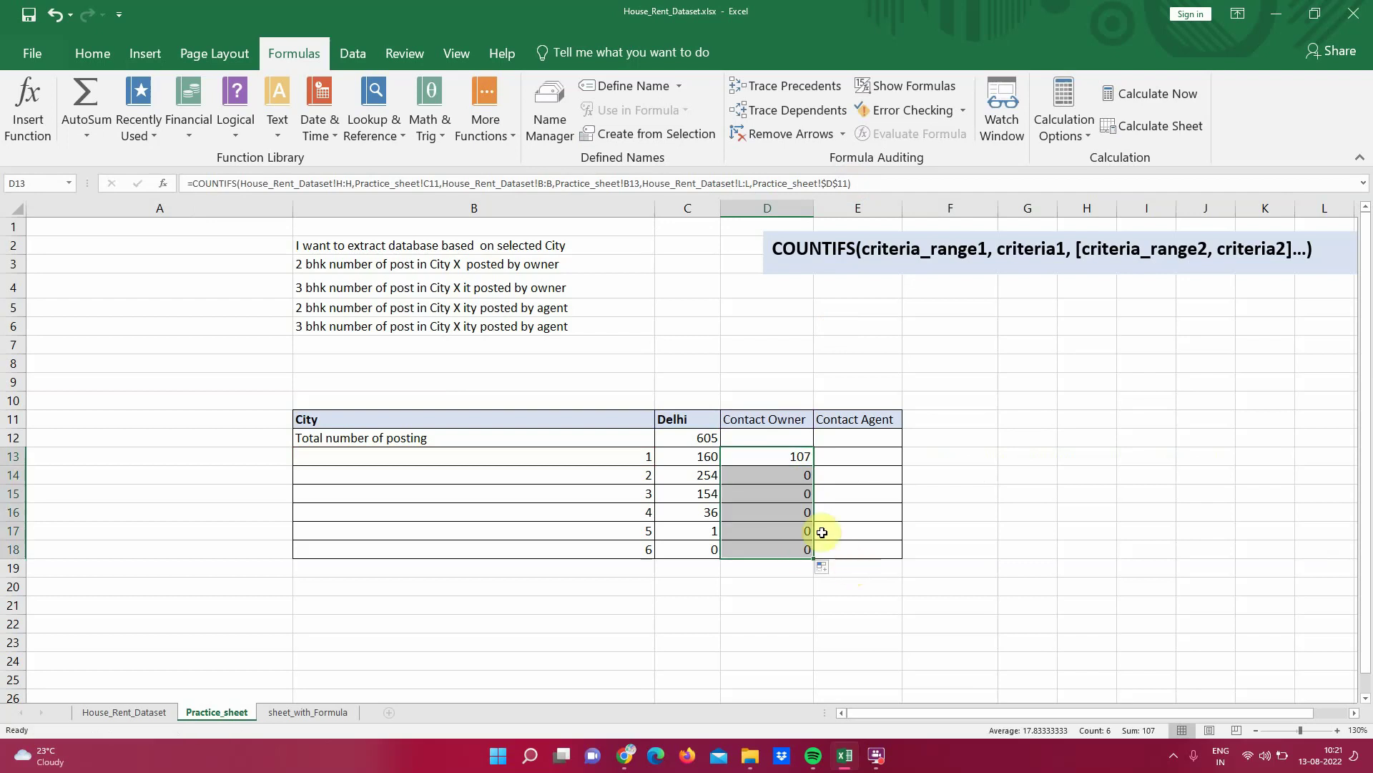
left_click(797, 468)
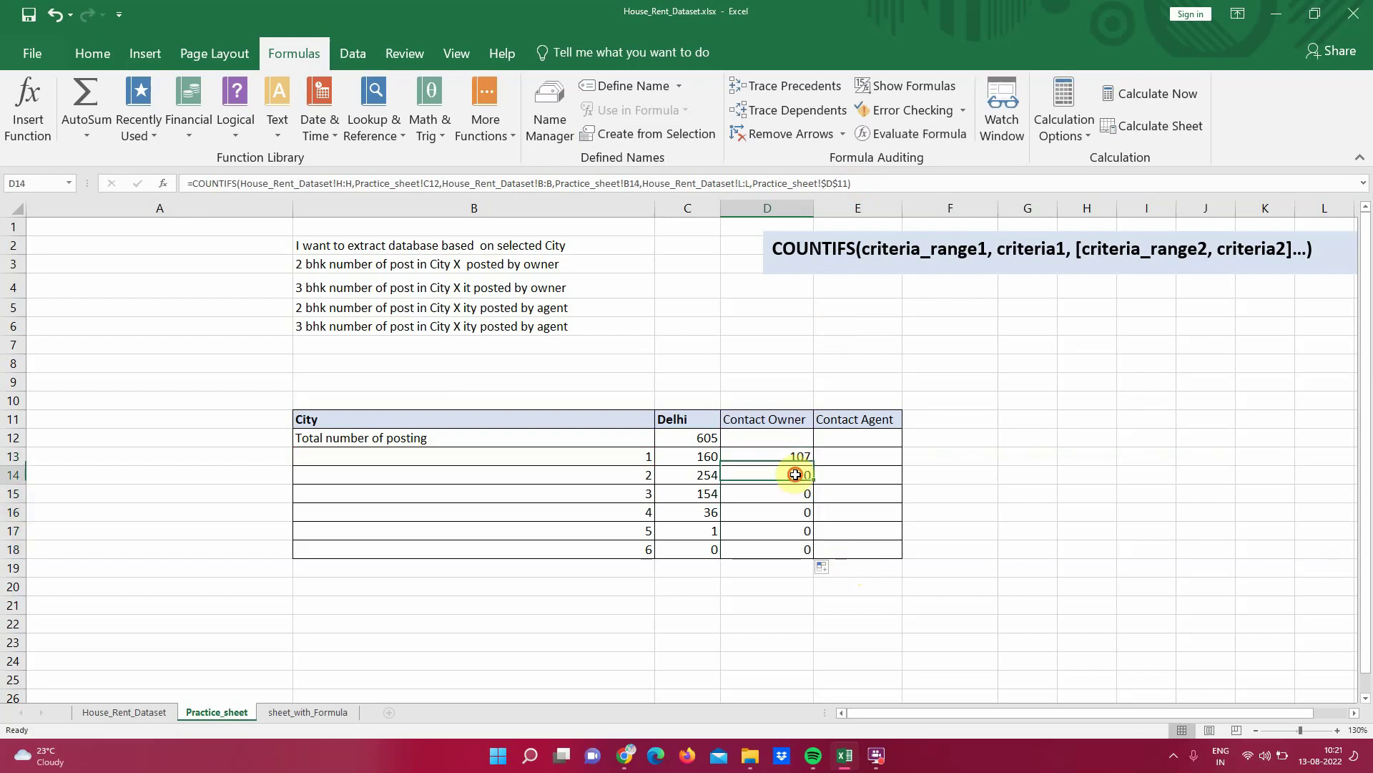
double_click(794, 476)
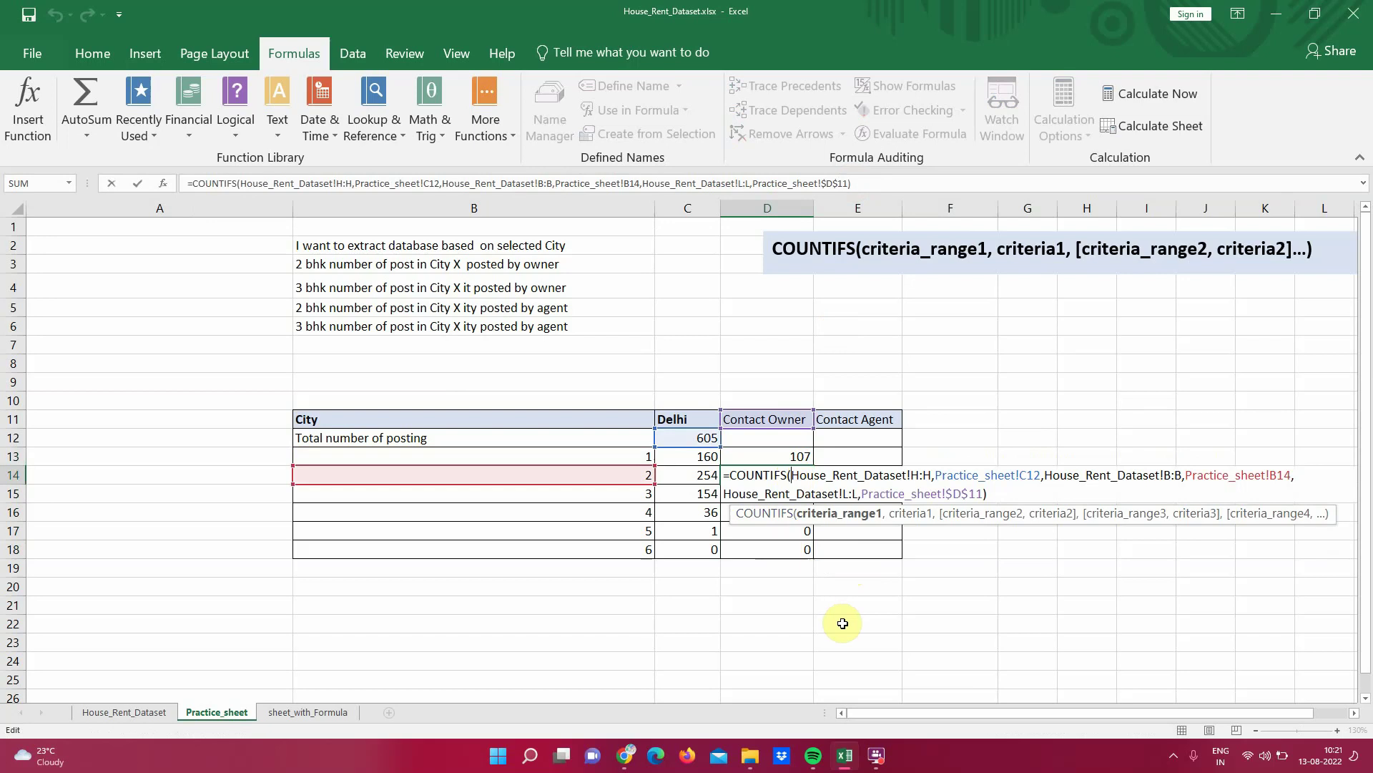
- Change C11 to $C$11 in D13 and refill to D18, giving 107, 181, 67, 8, 0, 0
key("Escape")
left_click(782, 456)
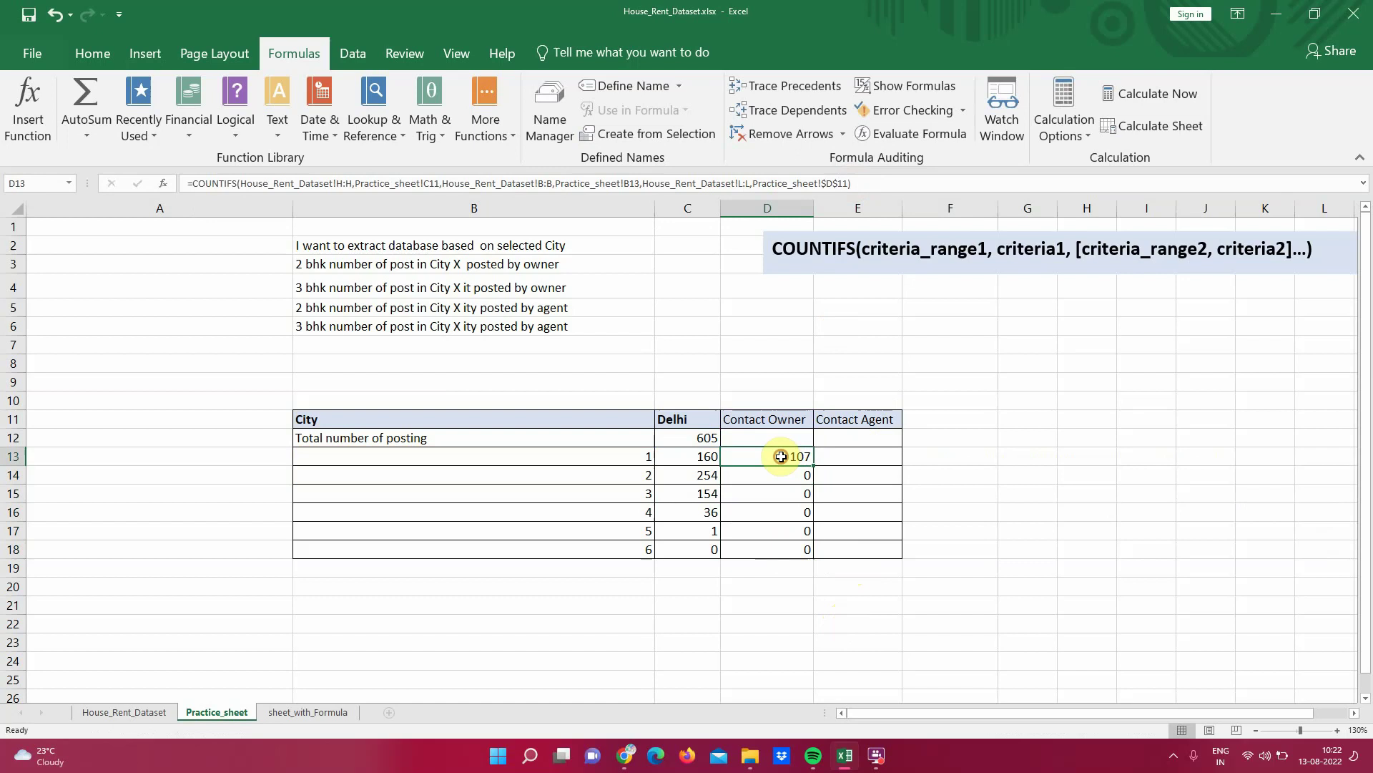
double_click(781, 457)
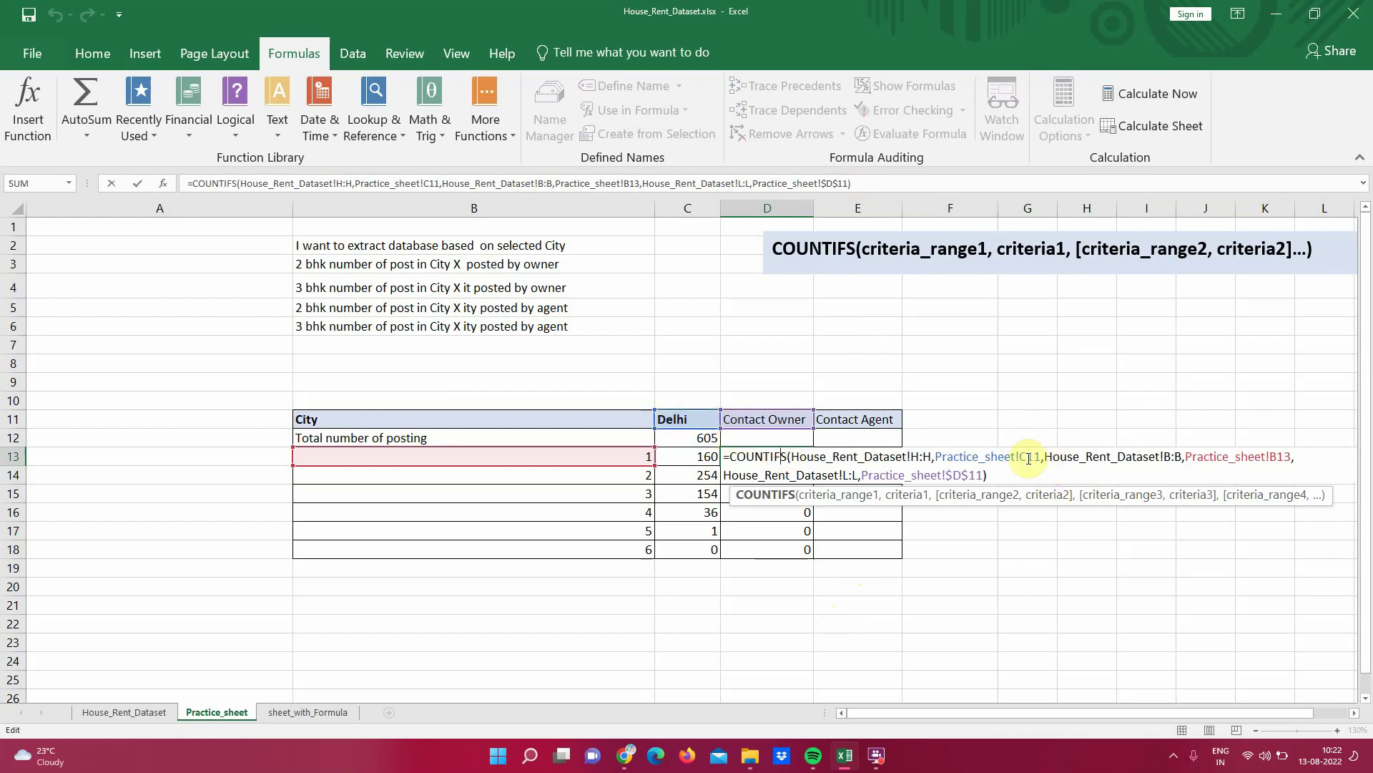
left_click(425, 184)
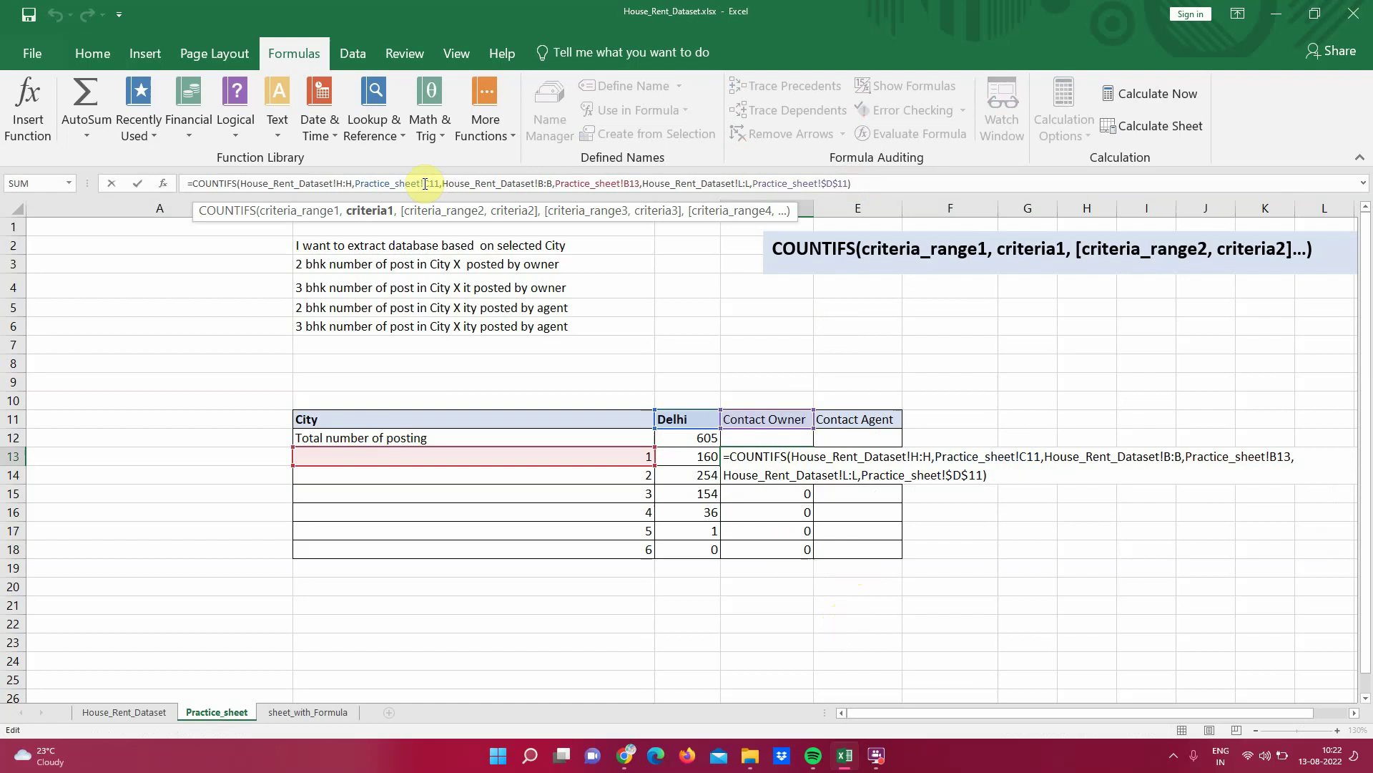
type("$C")
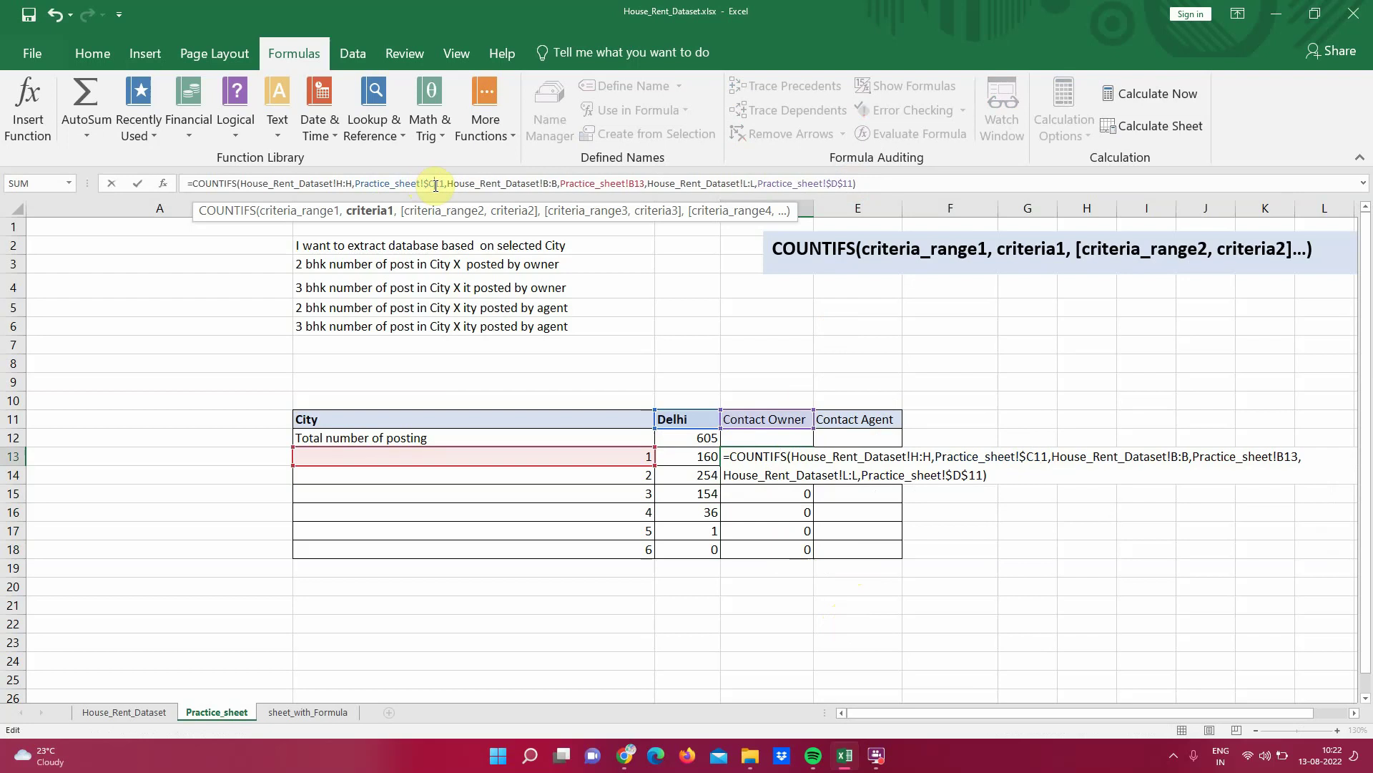
type("$")
key("ctrl+Return")
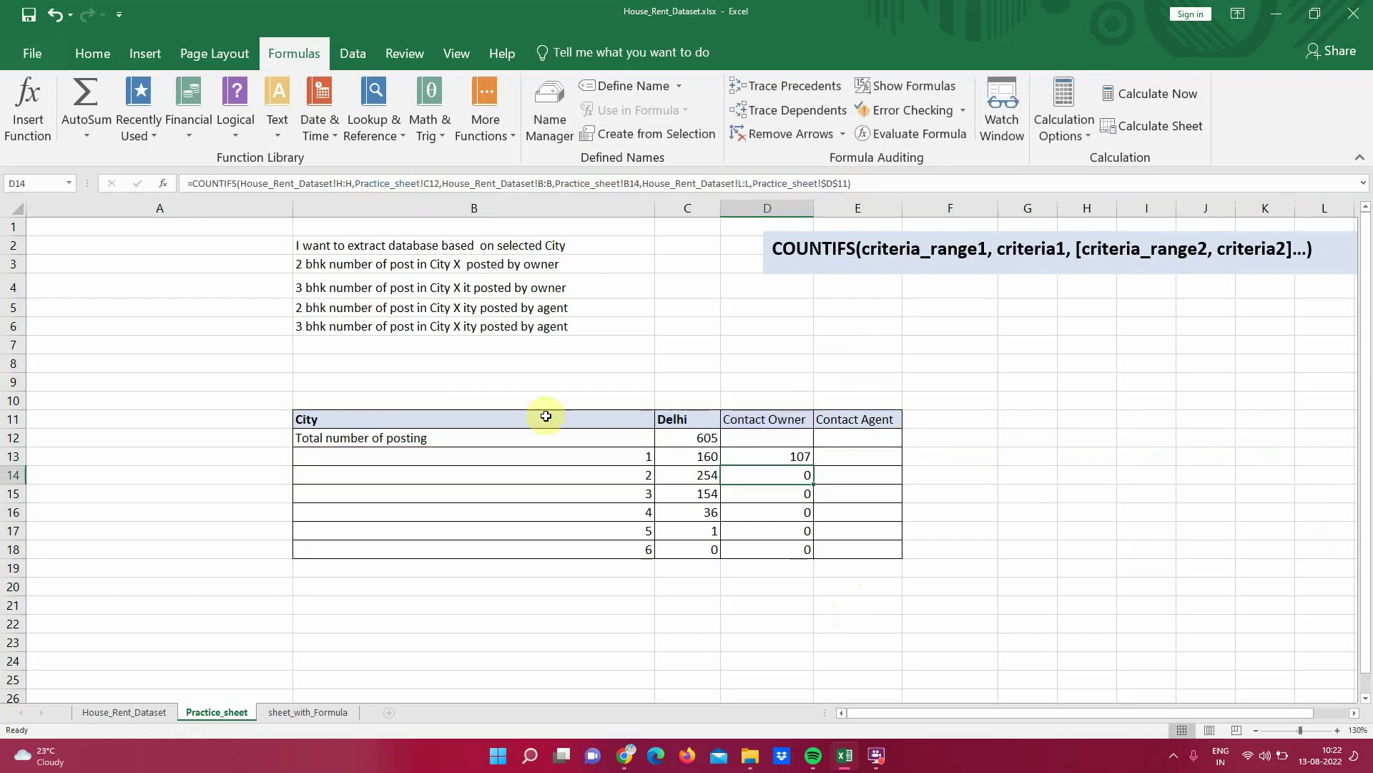
left_click_drag(812, 470, 799, 567)
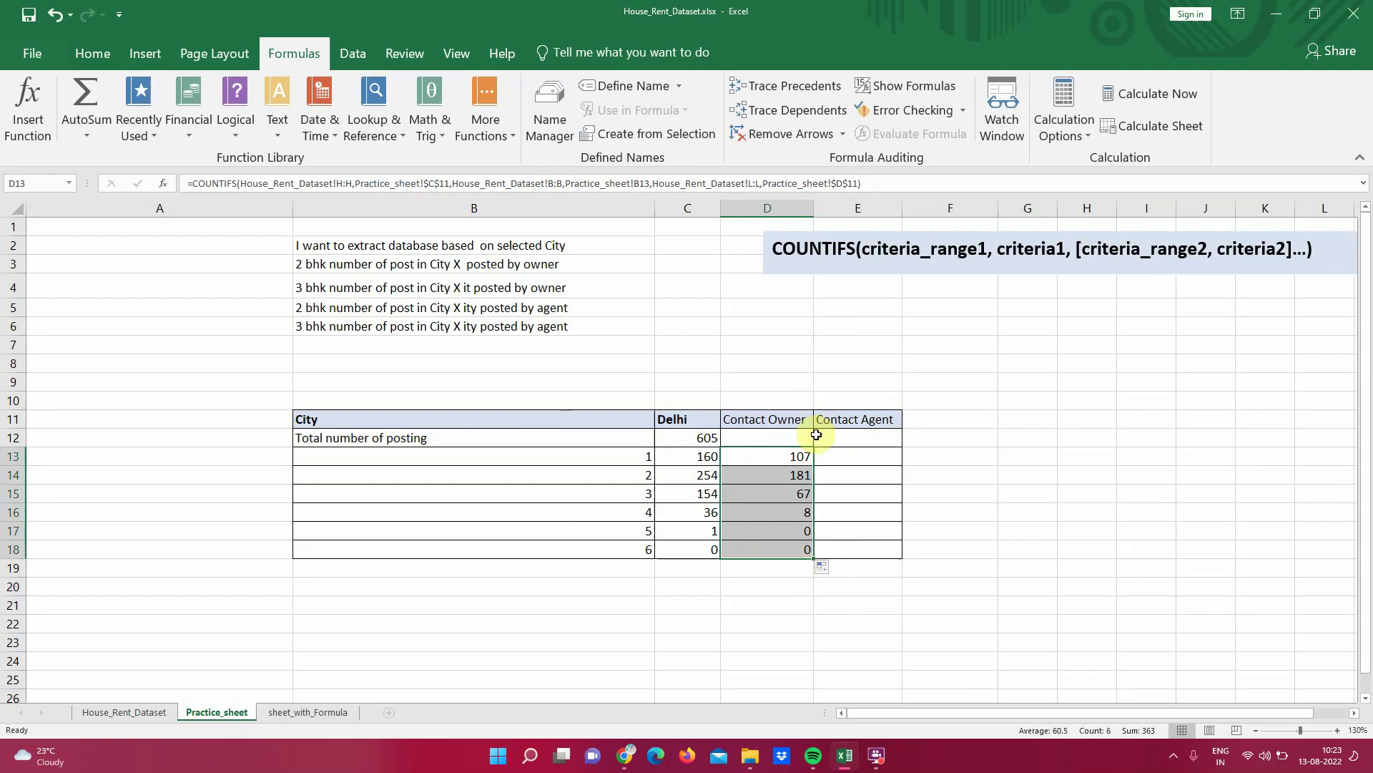
- Compare the Contact Agent heading in E11 with the Contact Owner heading in D11
left_click(877, 418)
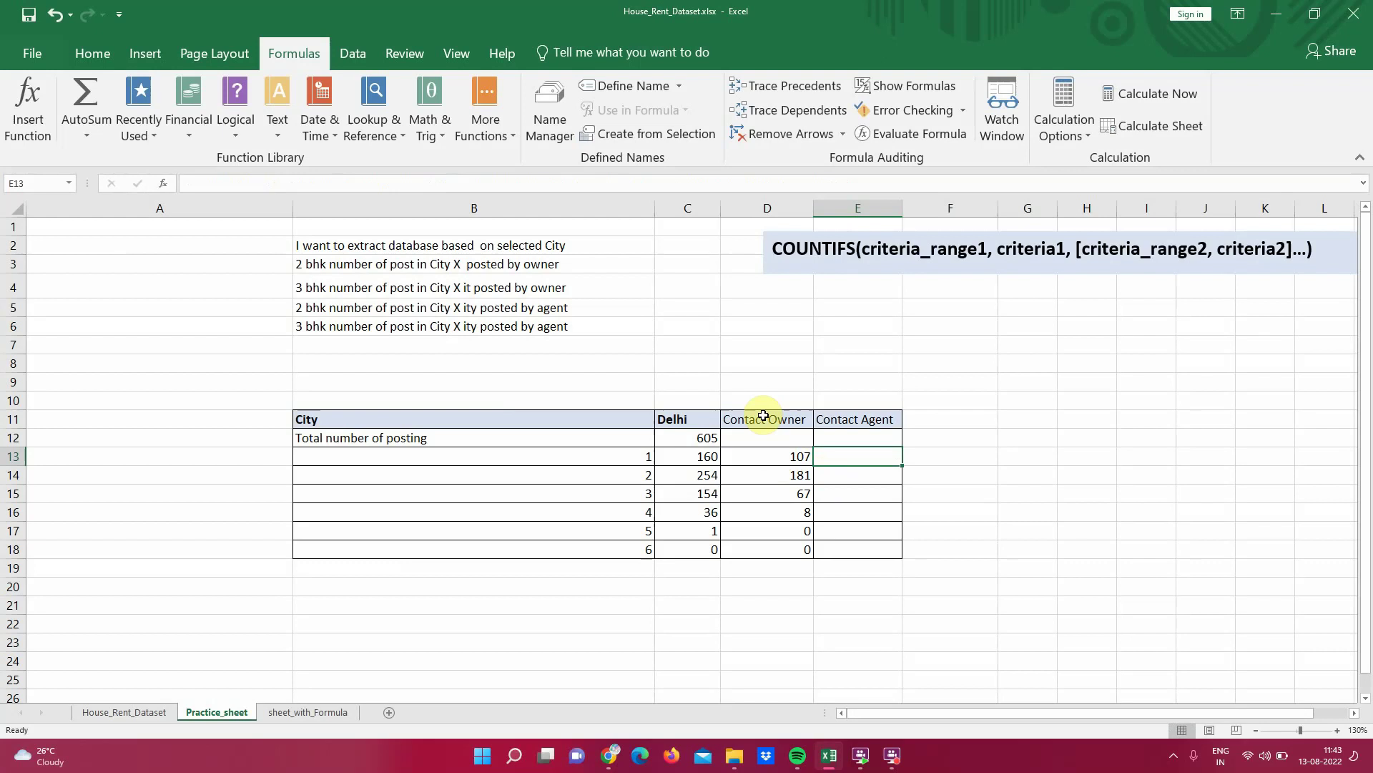
left_click(844, 417)
left_click(784, 419)
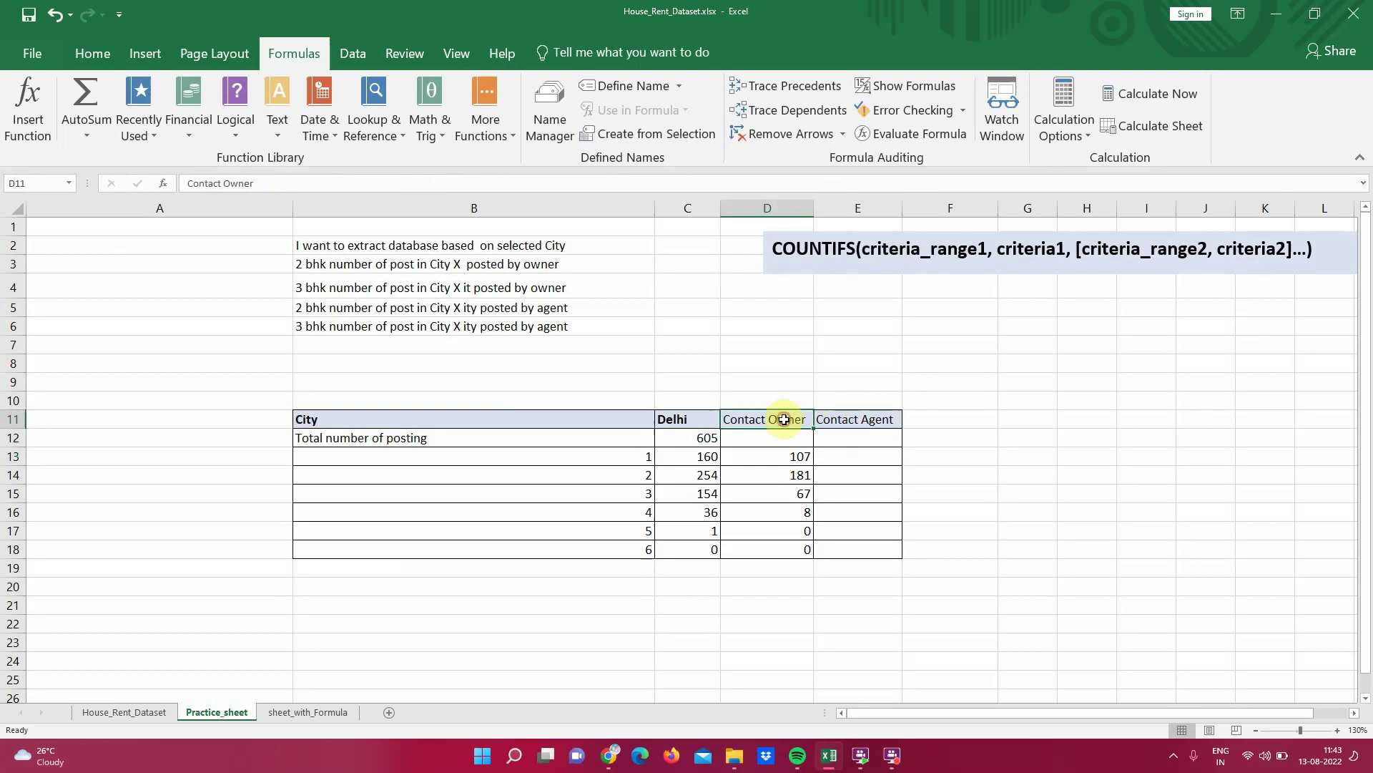
- Copy the D13 count formula into E13, where it returns 0
left_click(795, 457)
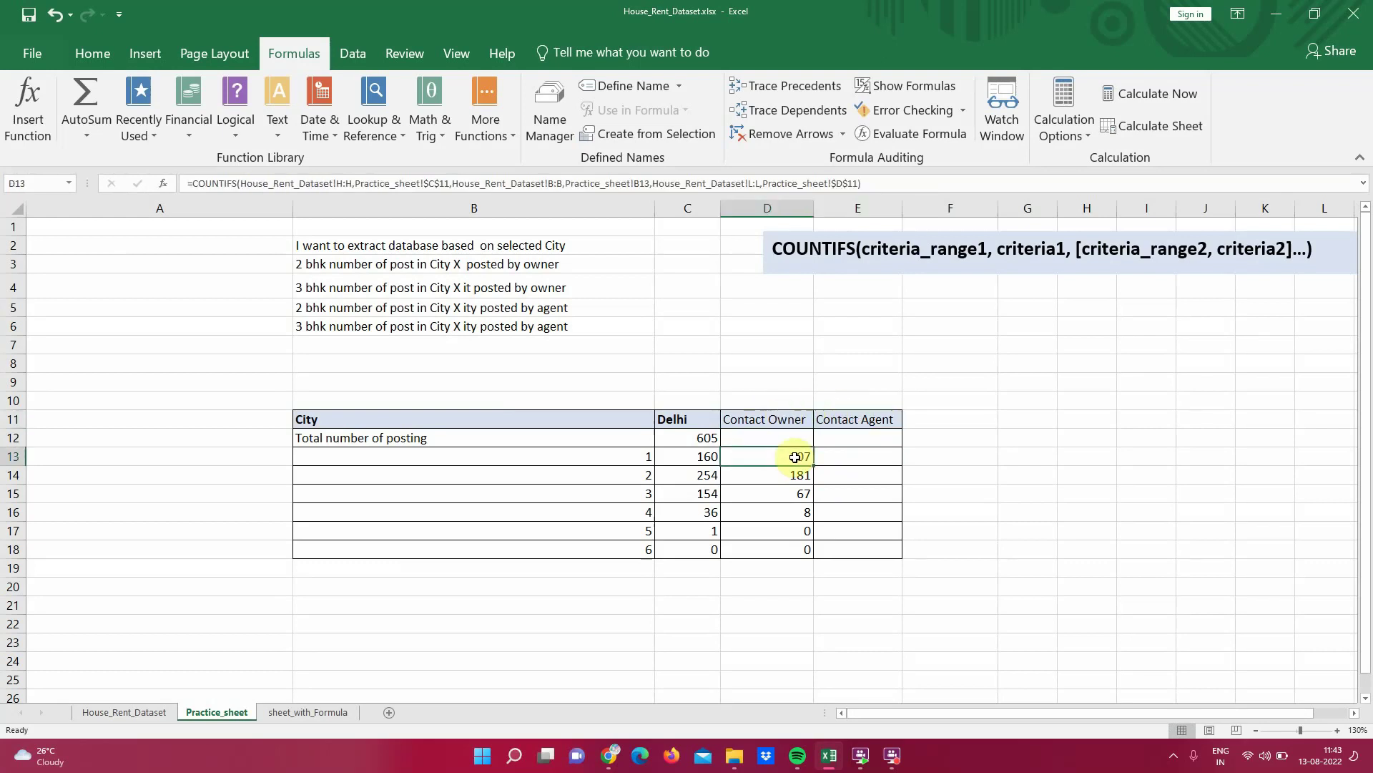
key("ctrl+c")
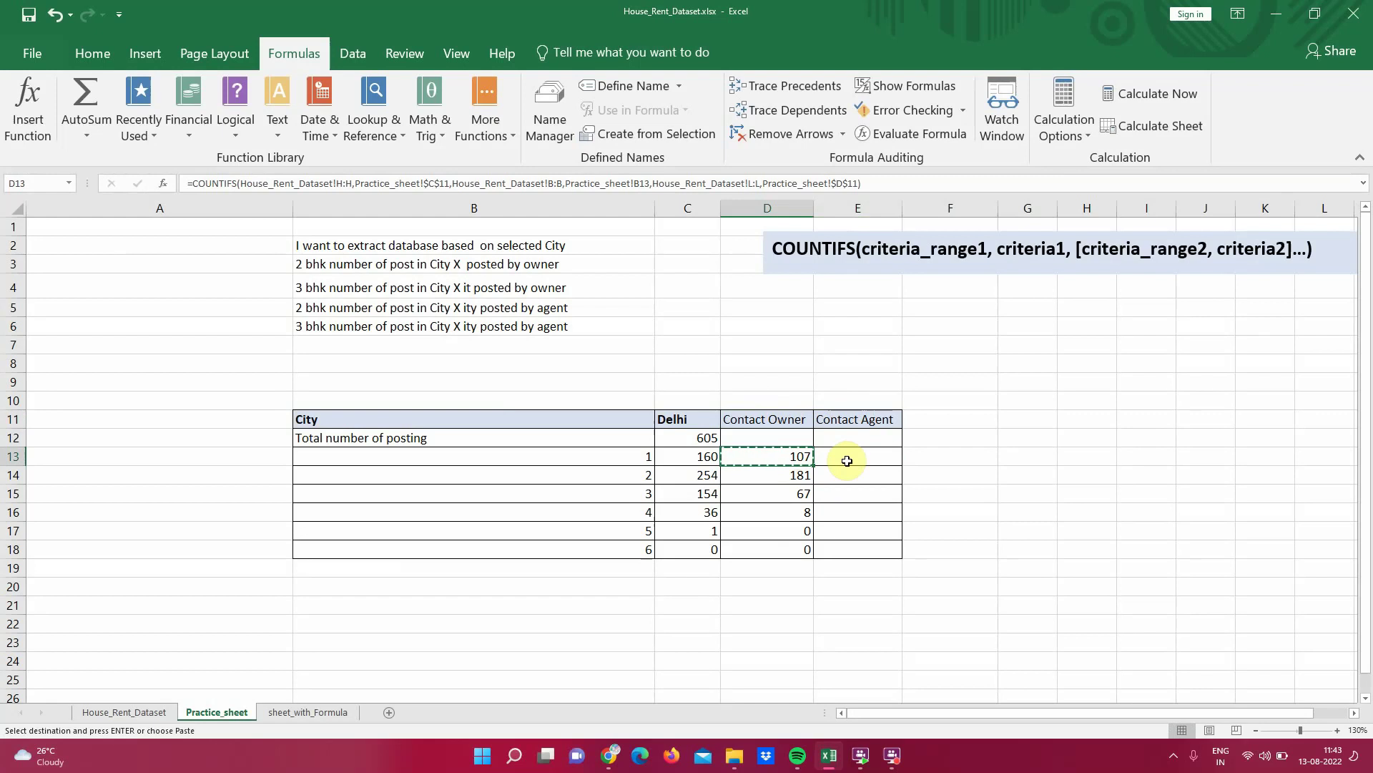
left_click(847, 460)
key("ctrl+v")
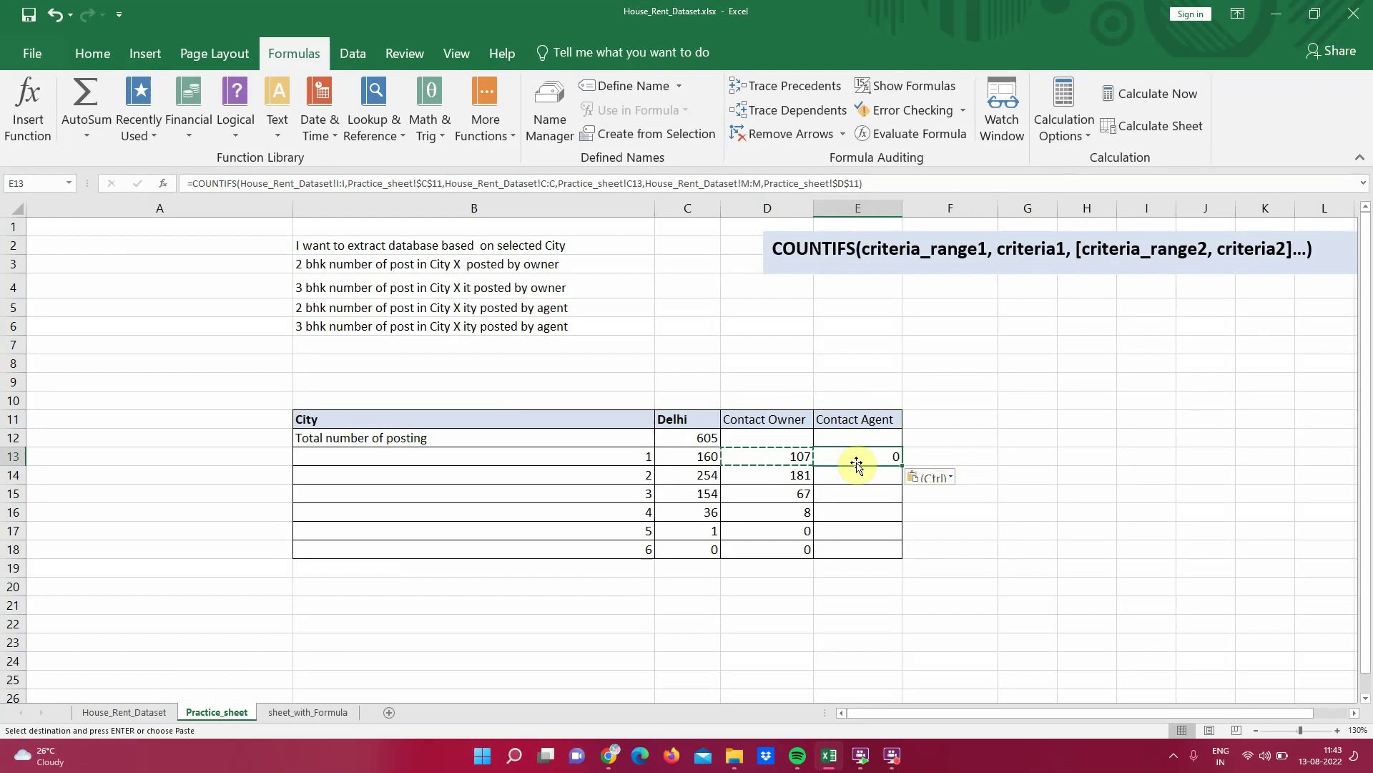
key("Escape")
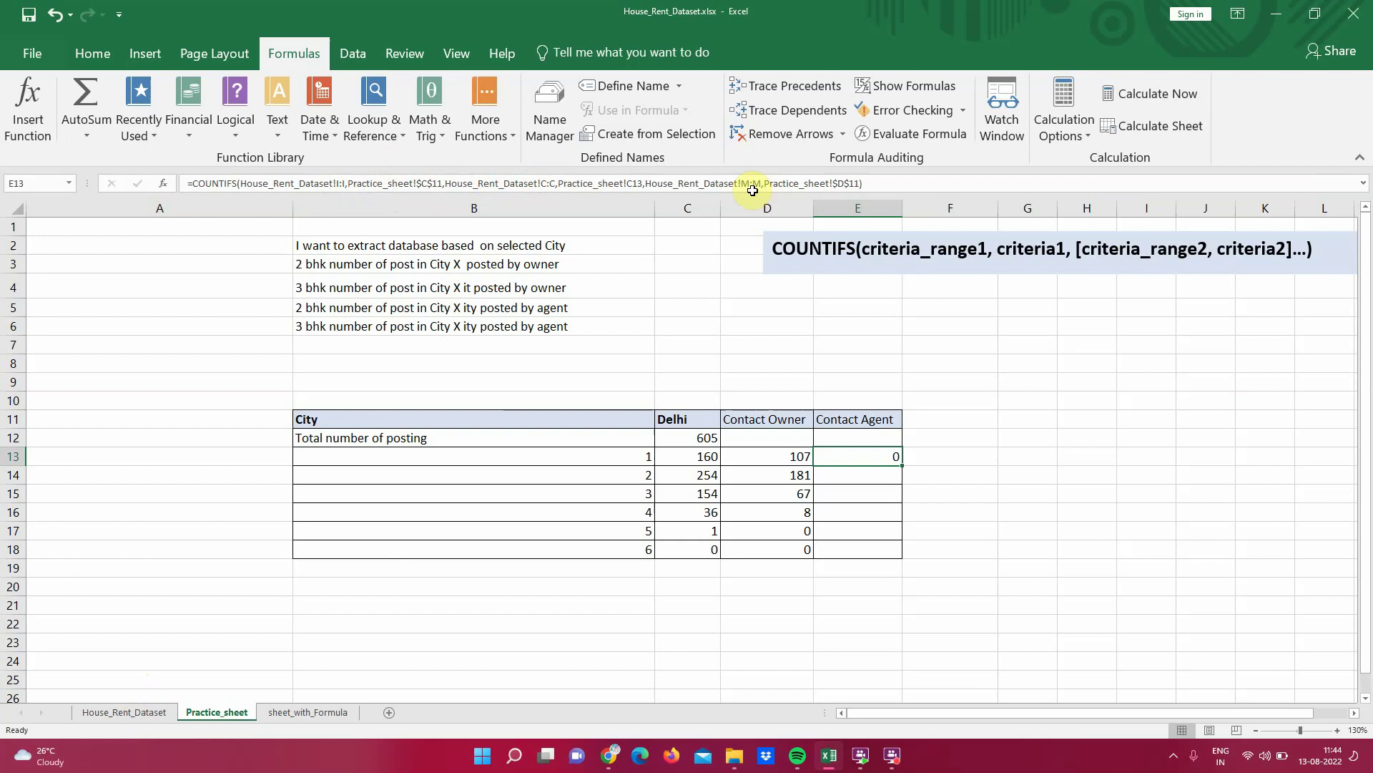
left_click(89, 713)
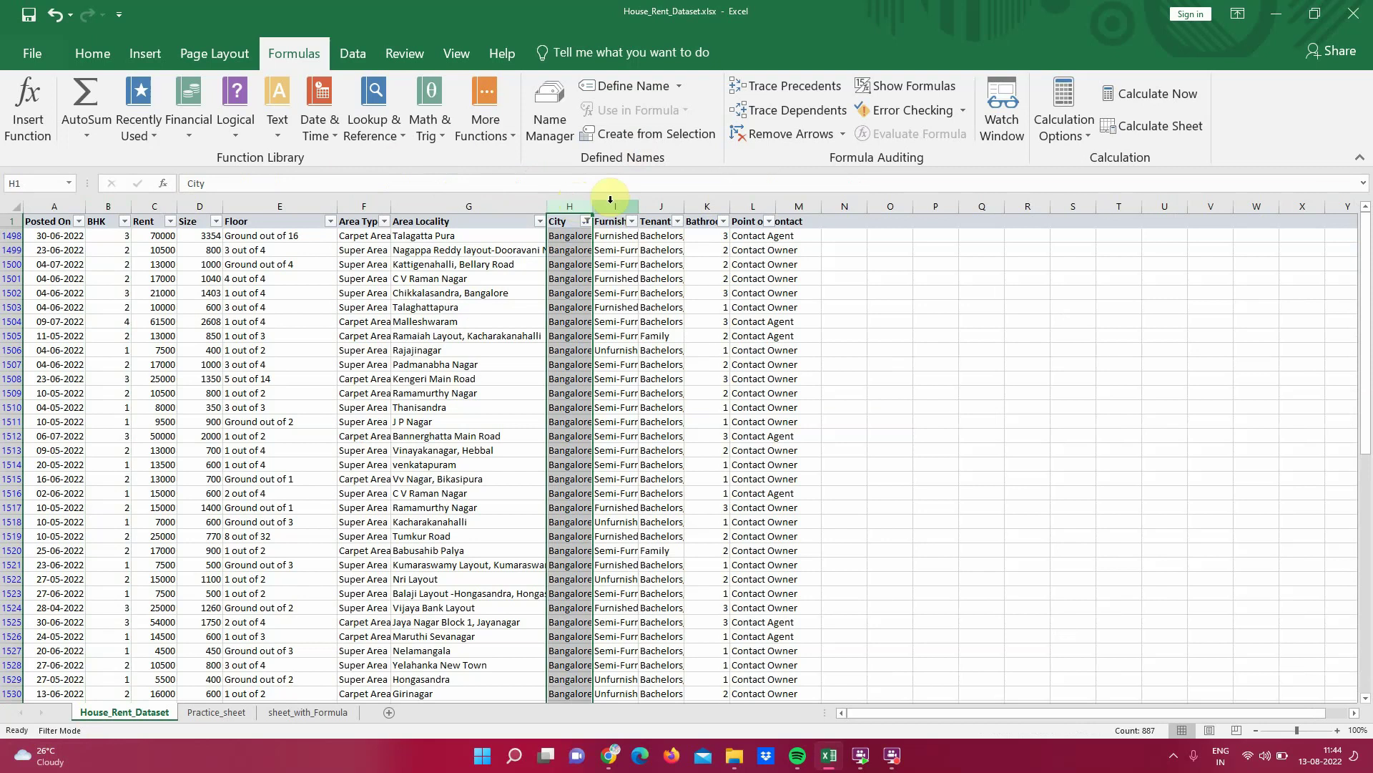
left_click(114, 196)
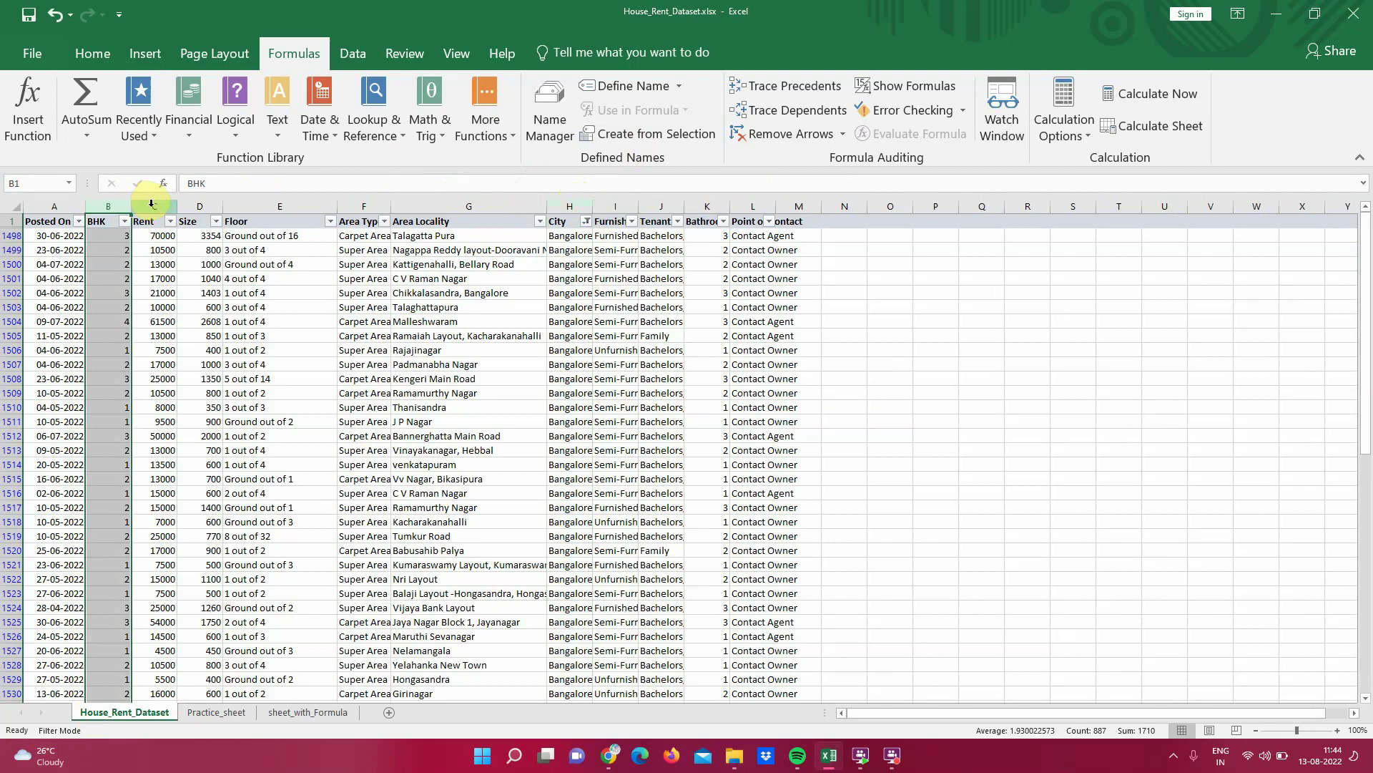
left_click(749, 207)
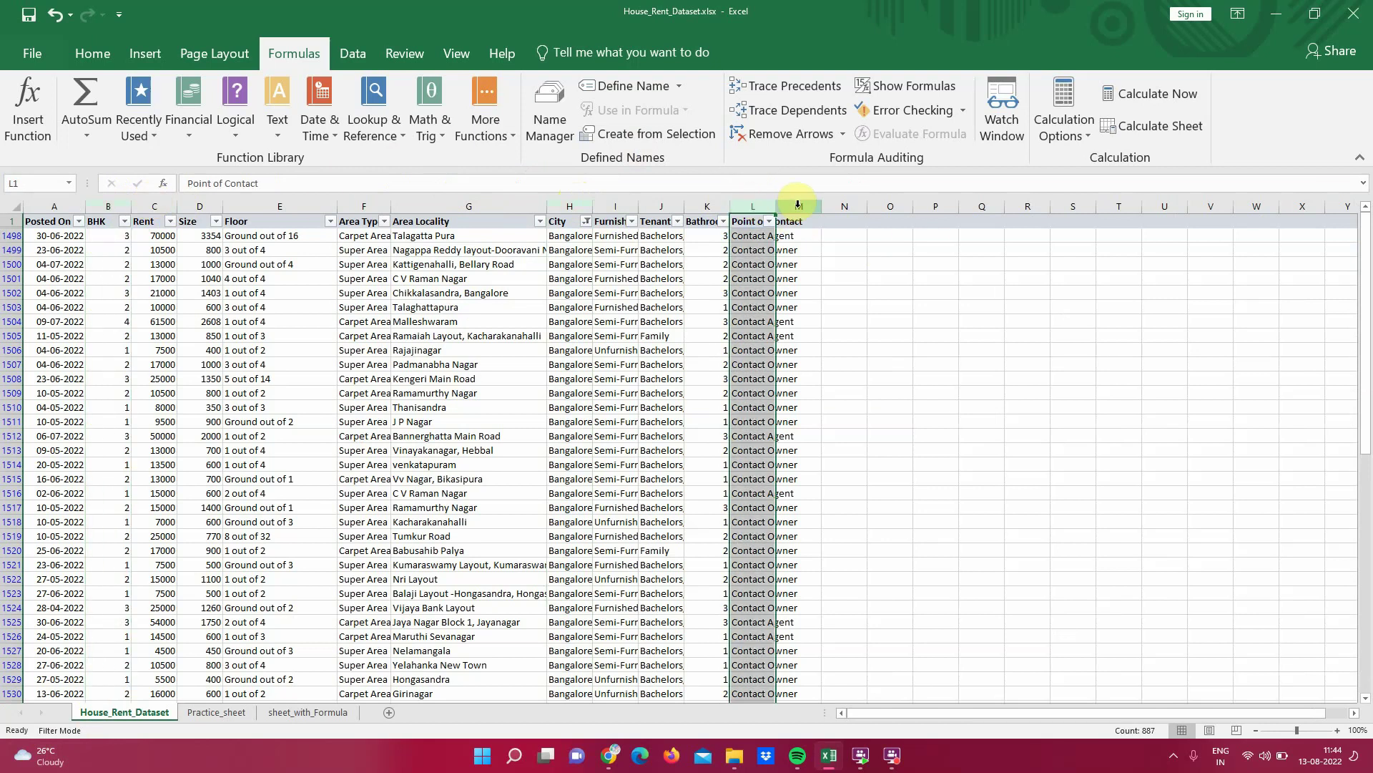
left_click(192, 709)
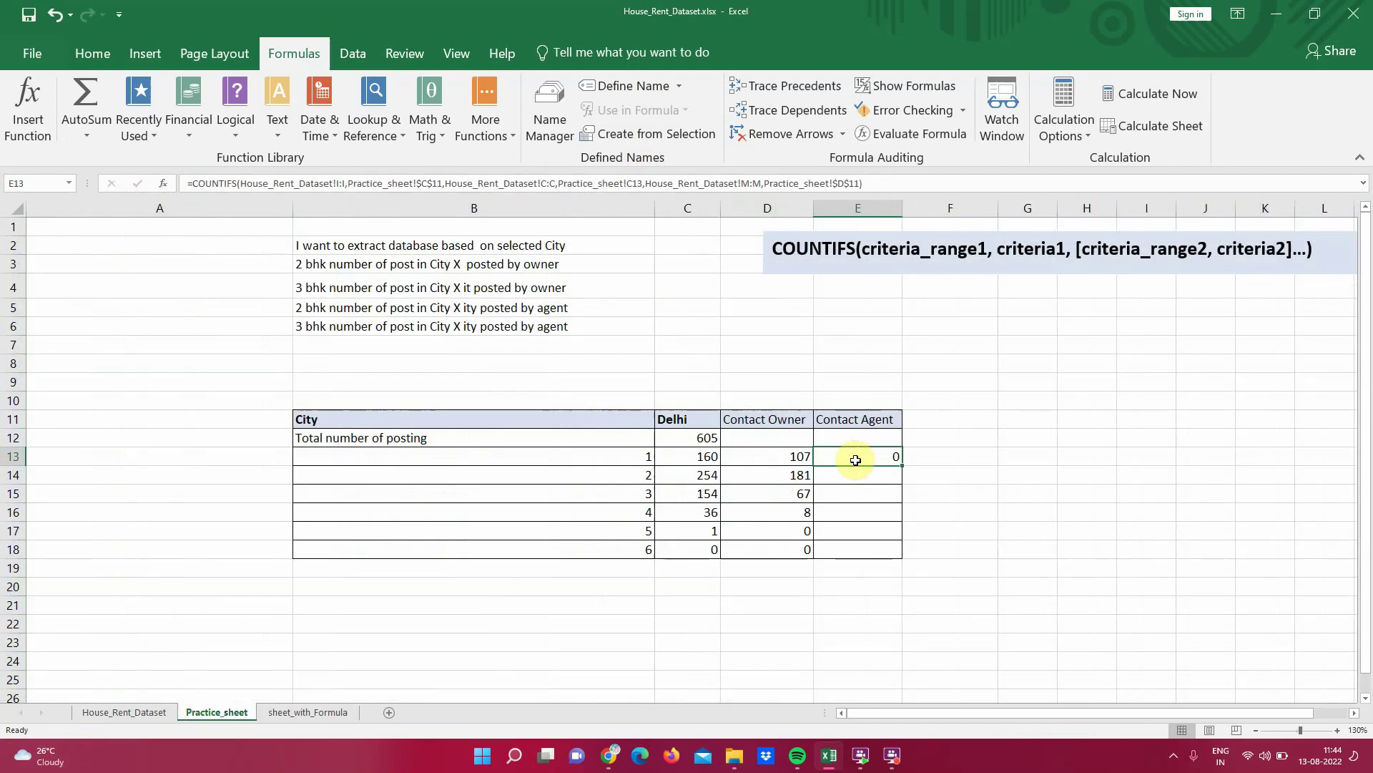
- Change the shifted city range in E13 from I:I back to H:H
left_click(338, 184)
key("BackSpace")
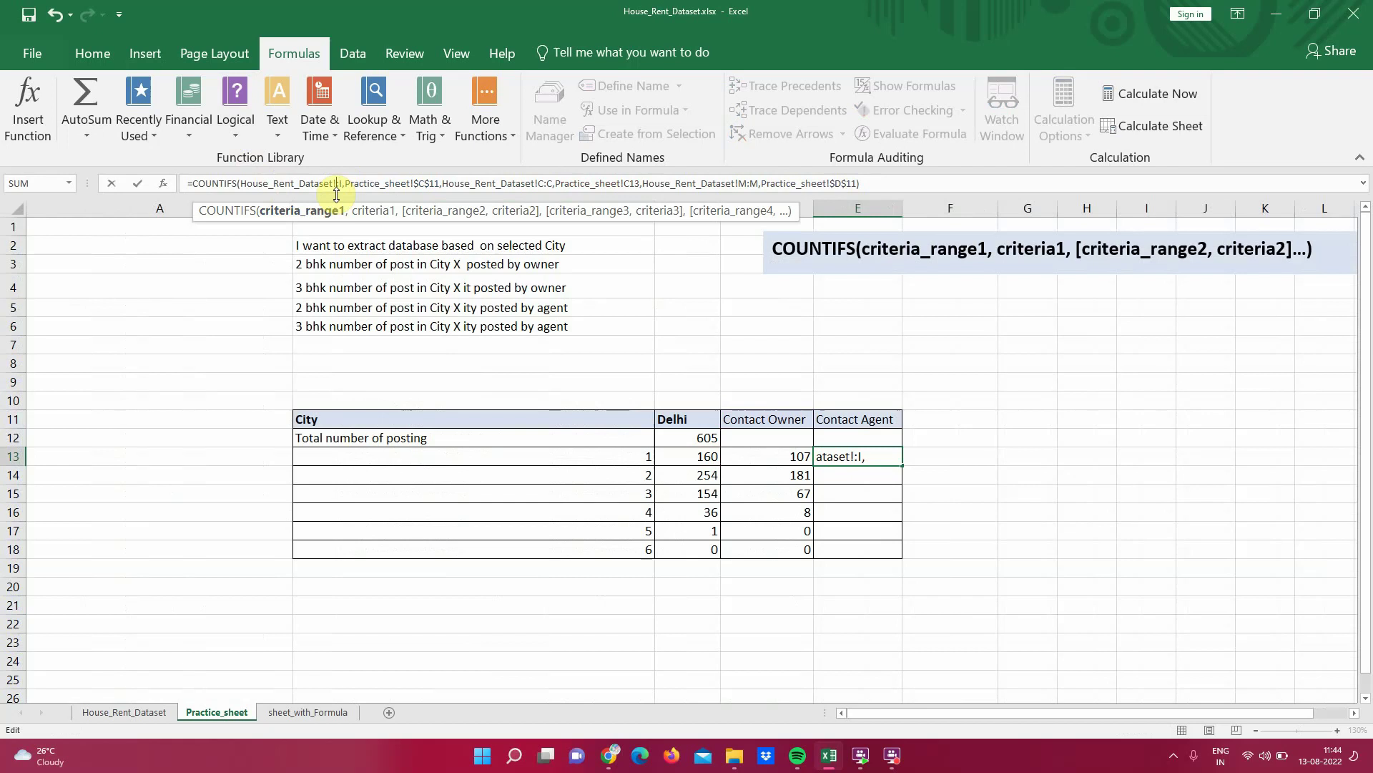
type("H")
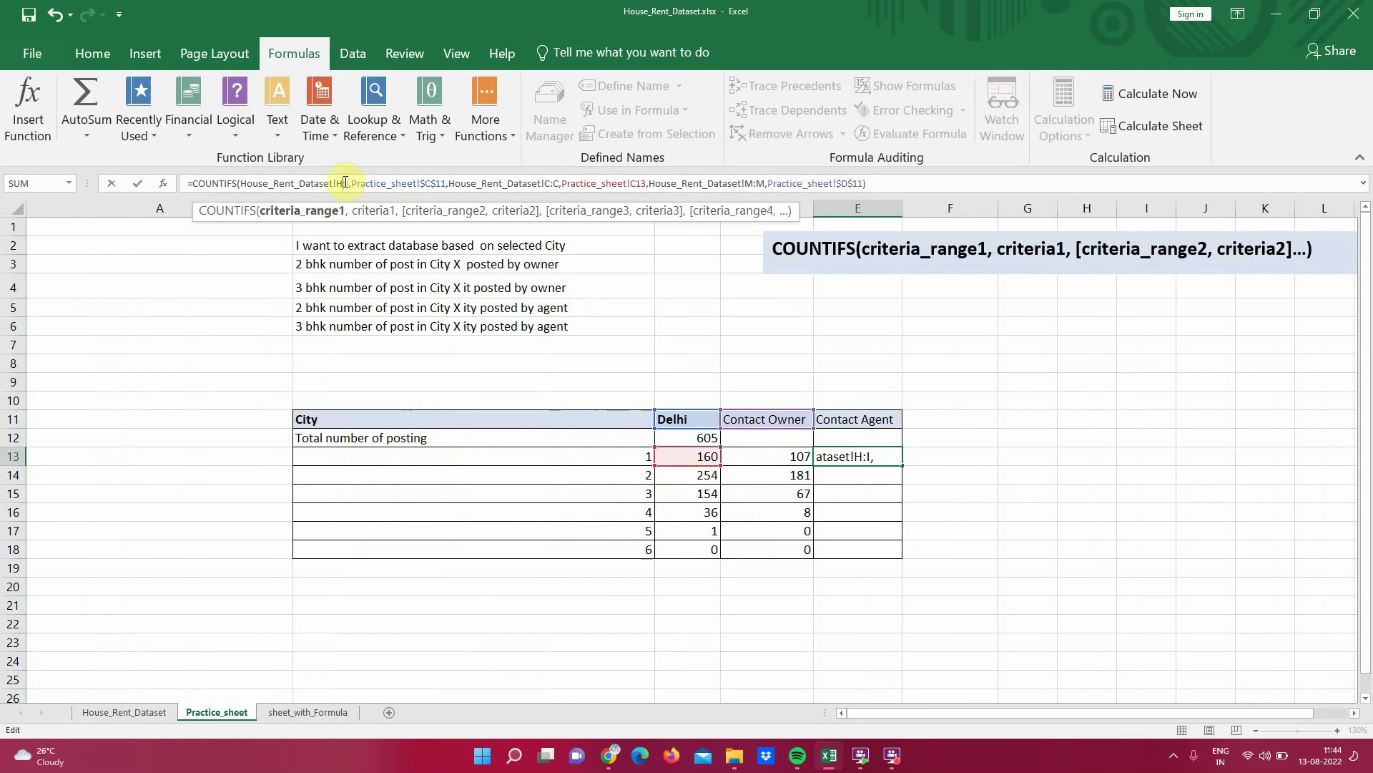
left_click(347, 184)
key("BackSpace")
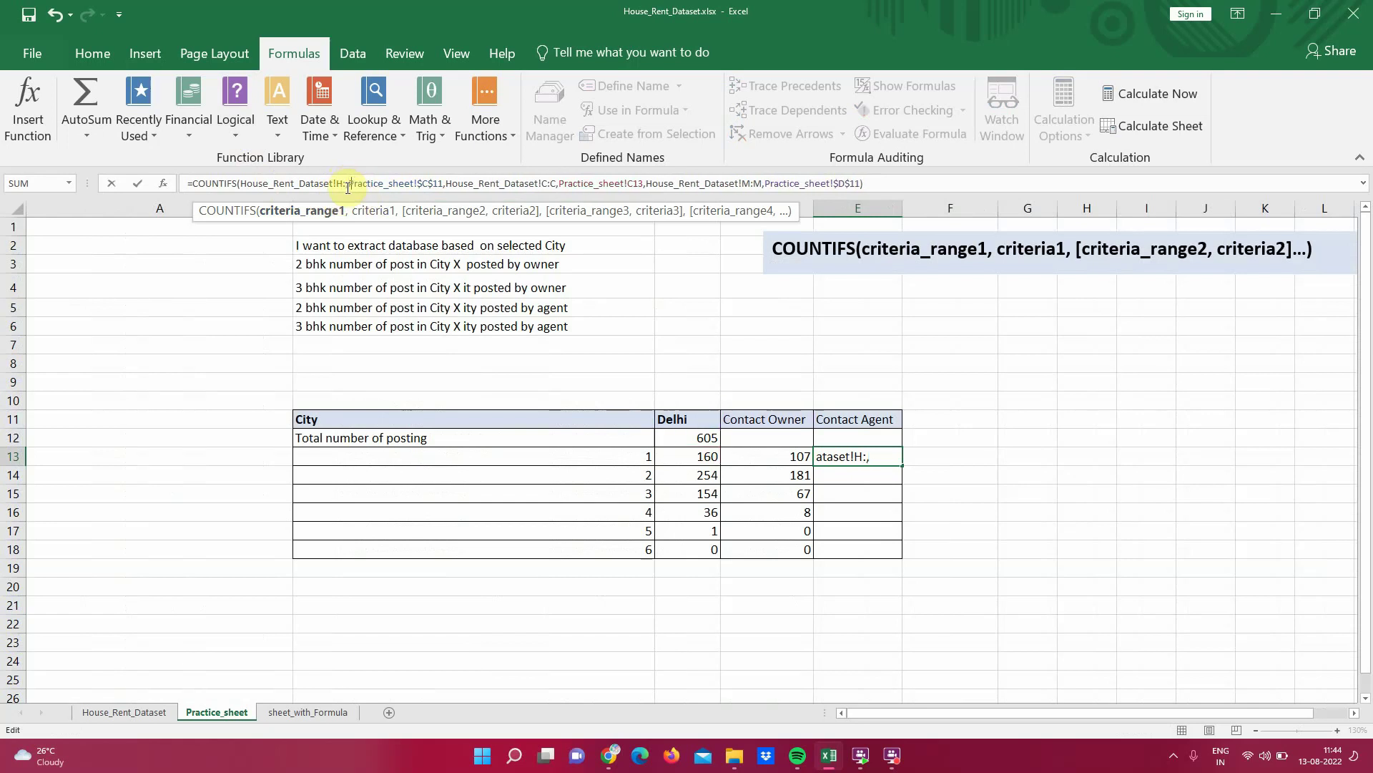
type("h")
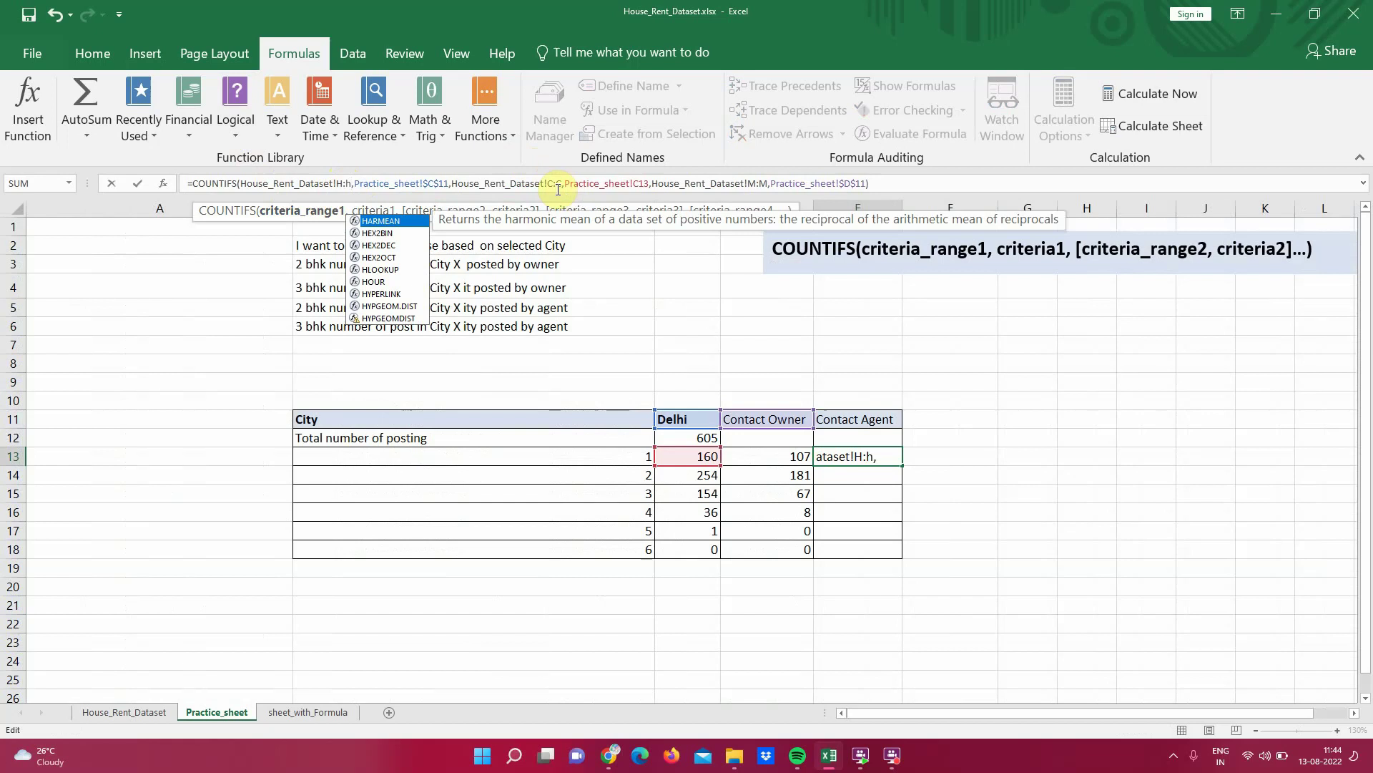
- Restore the BHK range to B:B and the contact range from M to L:L
left_click(551, 186)
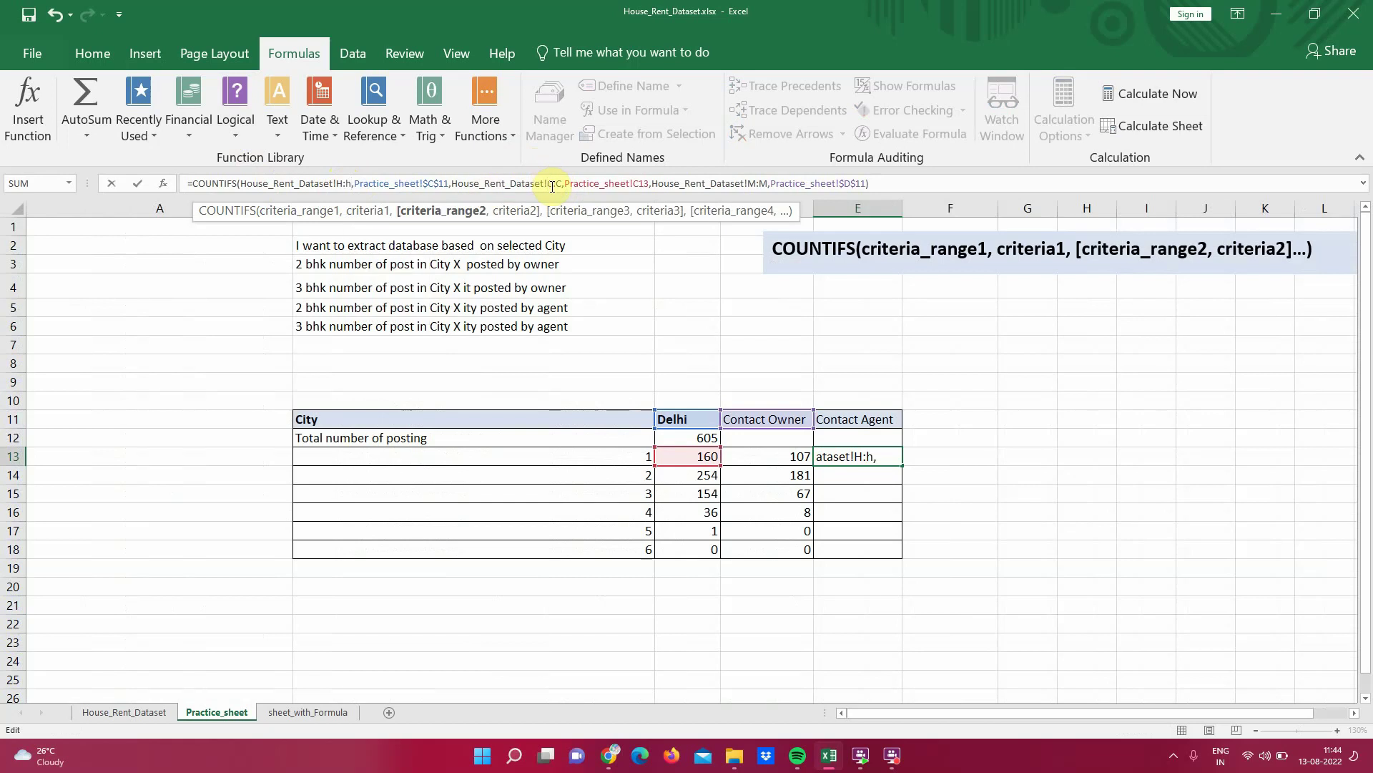
key("BackSpace")
type("b")
left_click(559, 186)
key("BackSpace")
type("b")
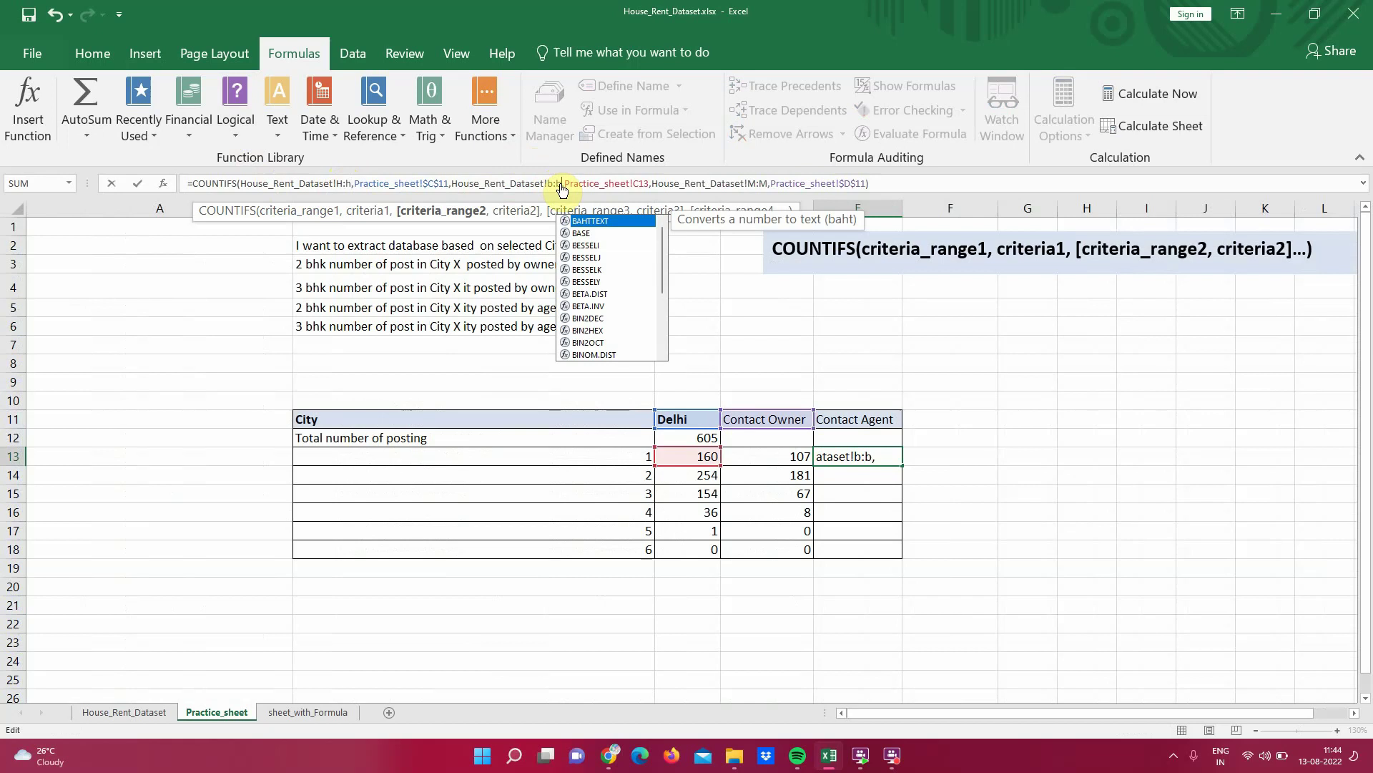
left_click(758, 183)
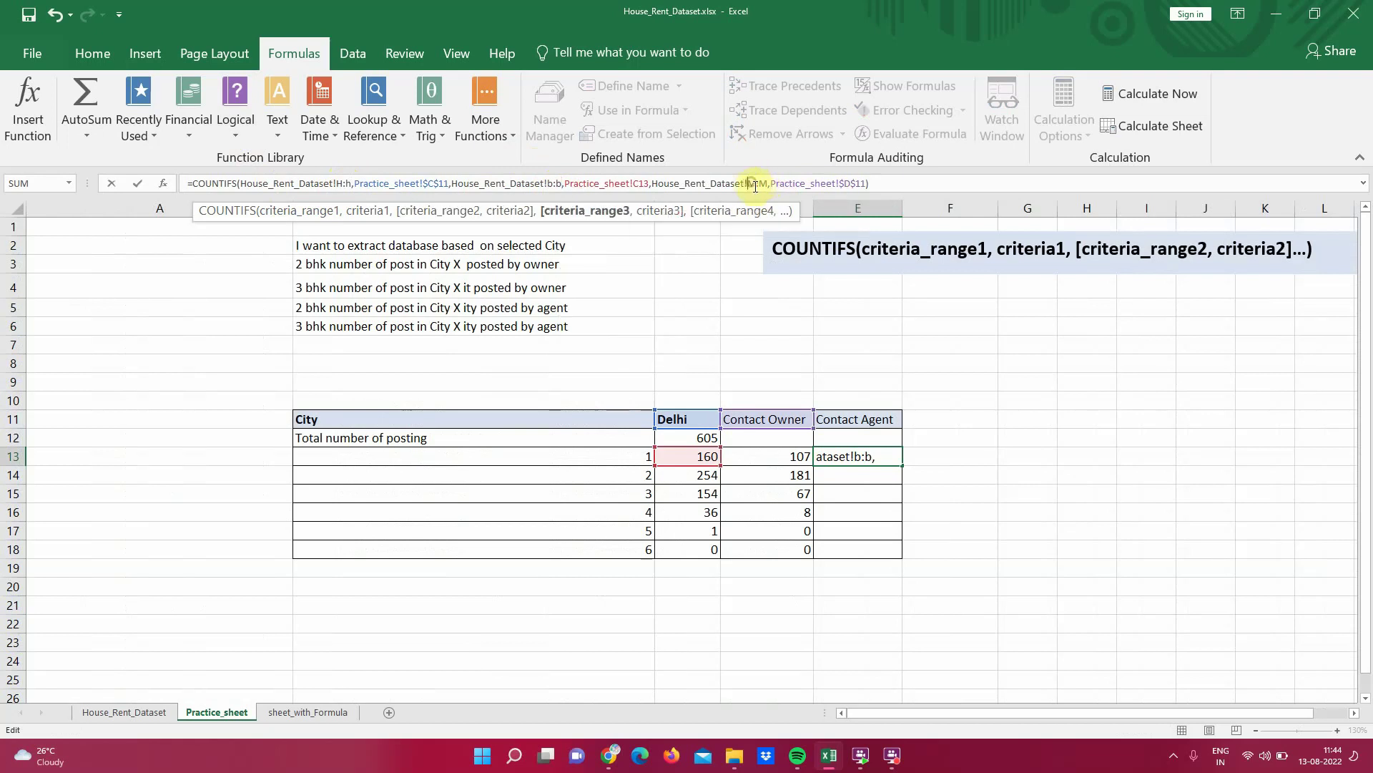
key("BackSpace")
type("l")
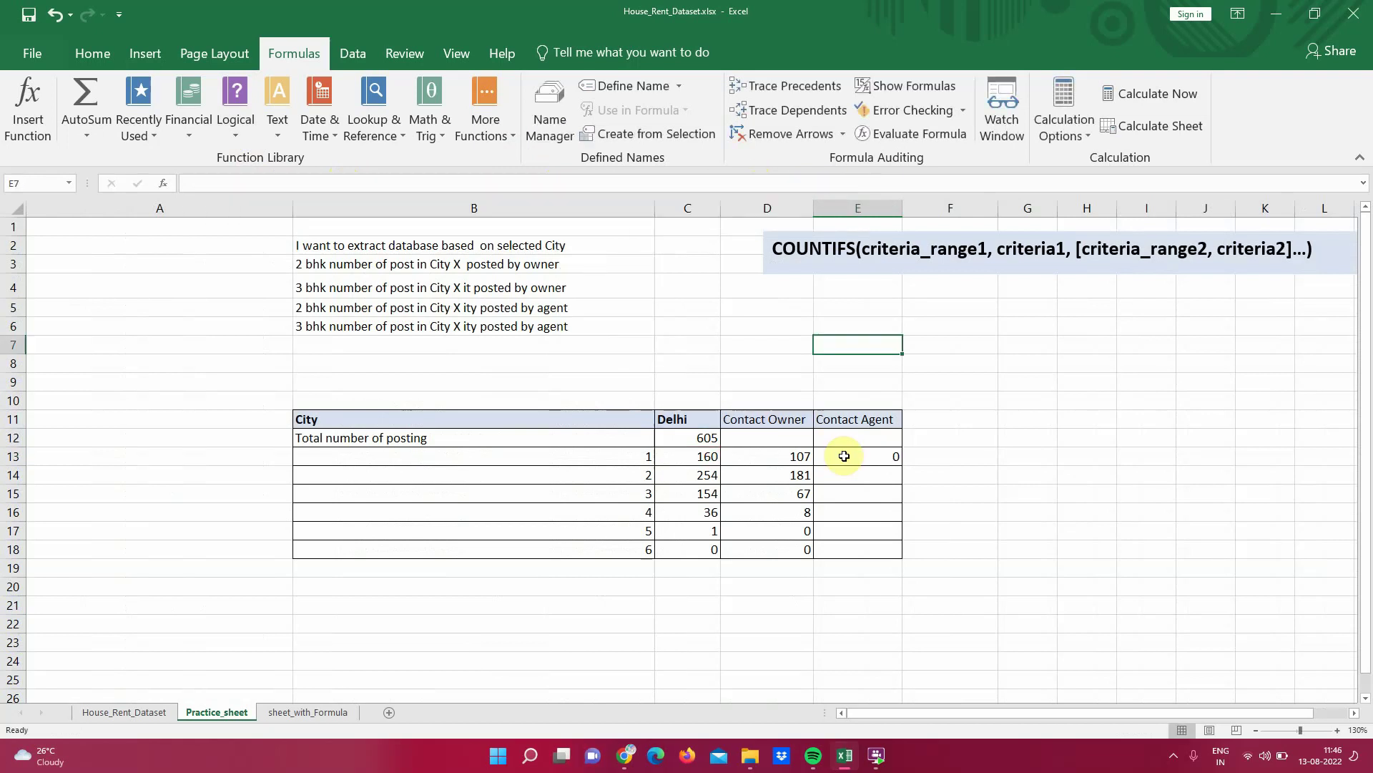
left_click(839, 457)
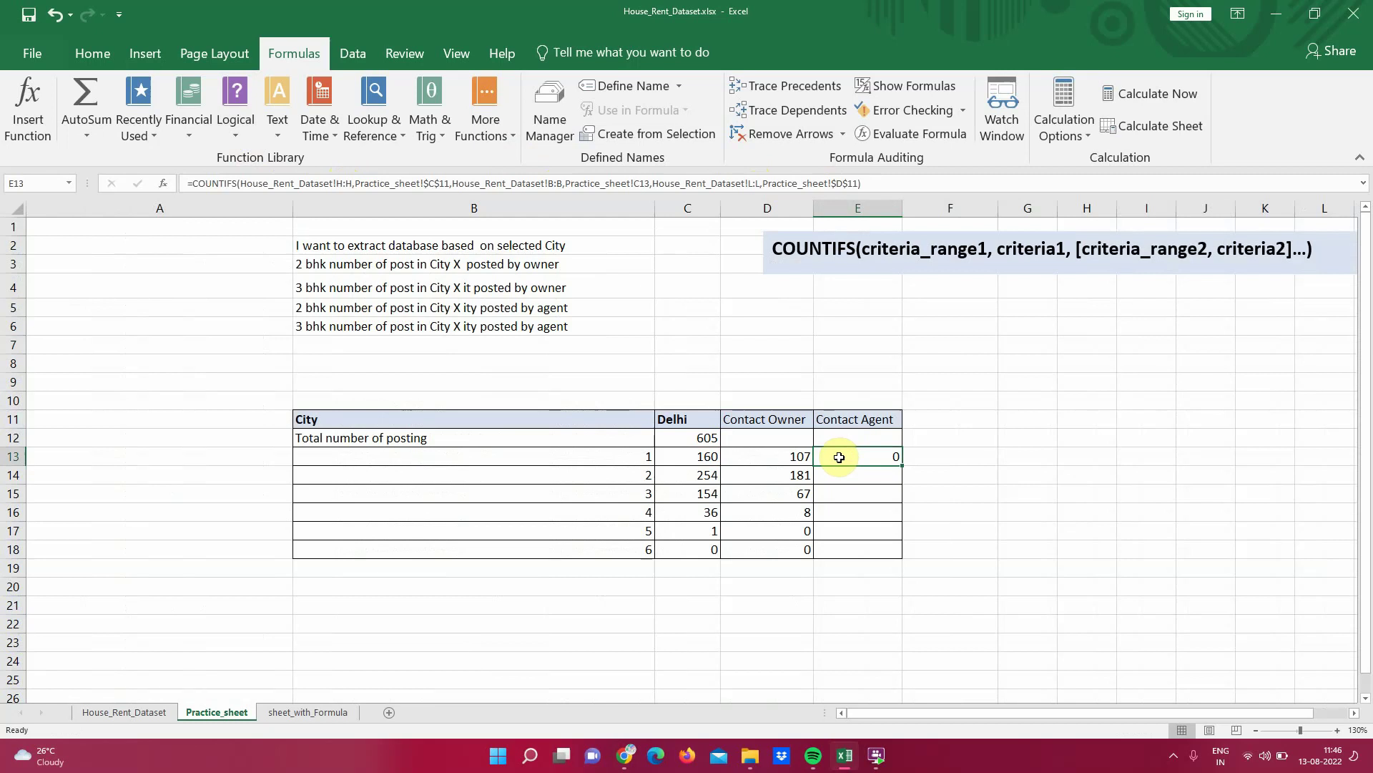
- Replace the Practice_sheet!C13 criterion in E13 with B13, checking C13's formula for comparison
double_click(840, 457)
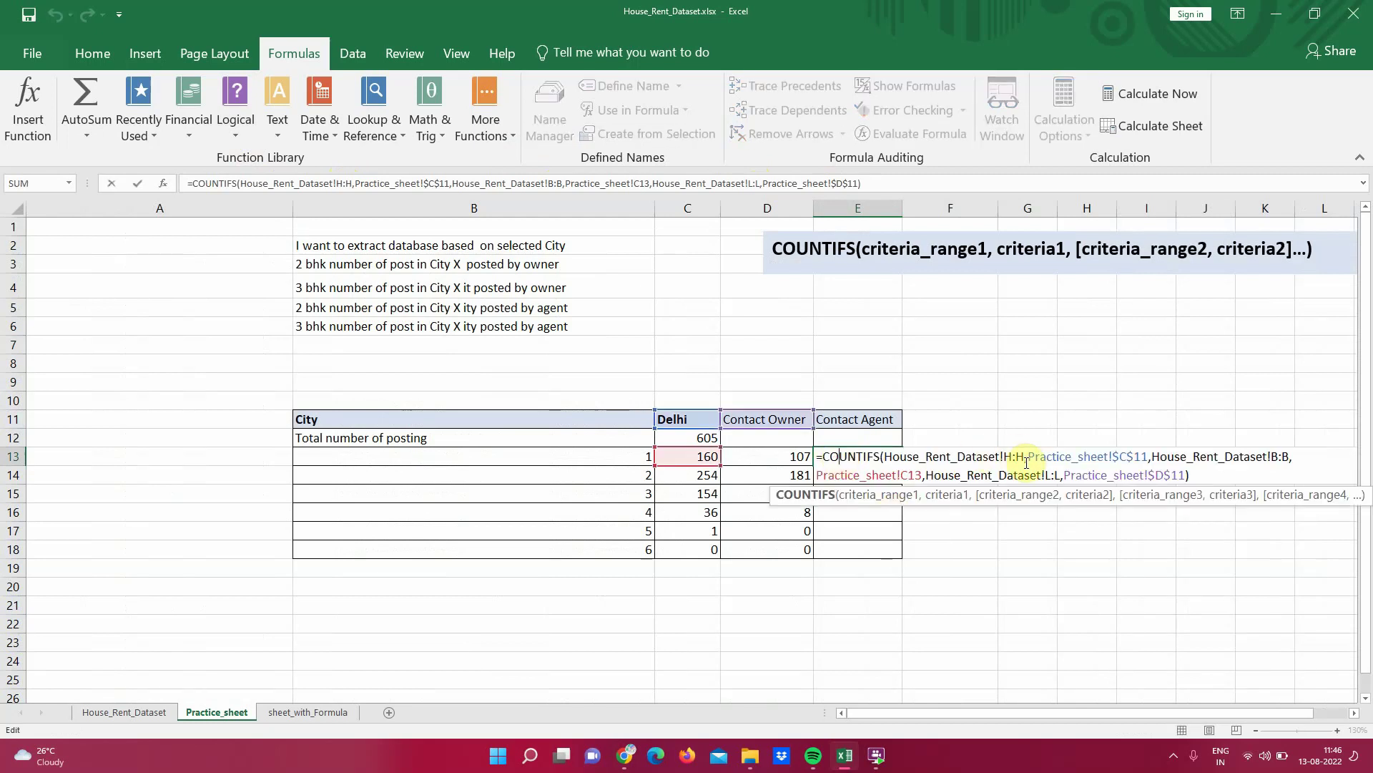
left_click(978, 416)
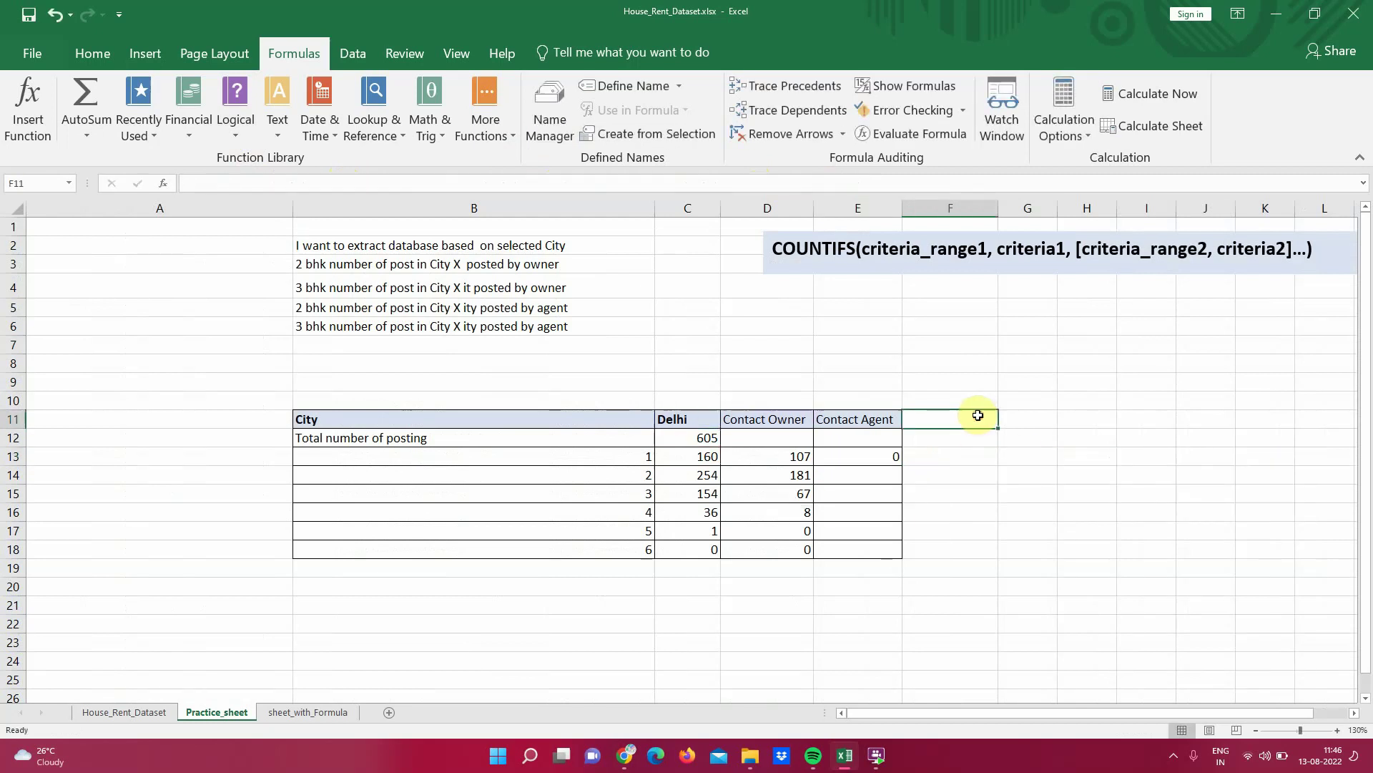
double_click(845, 458)
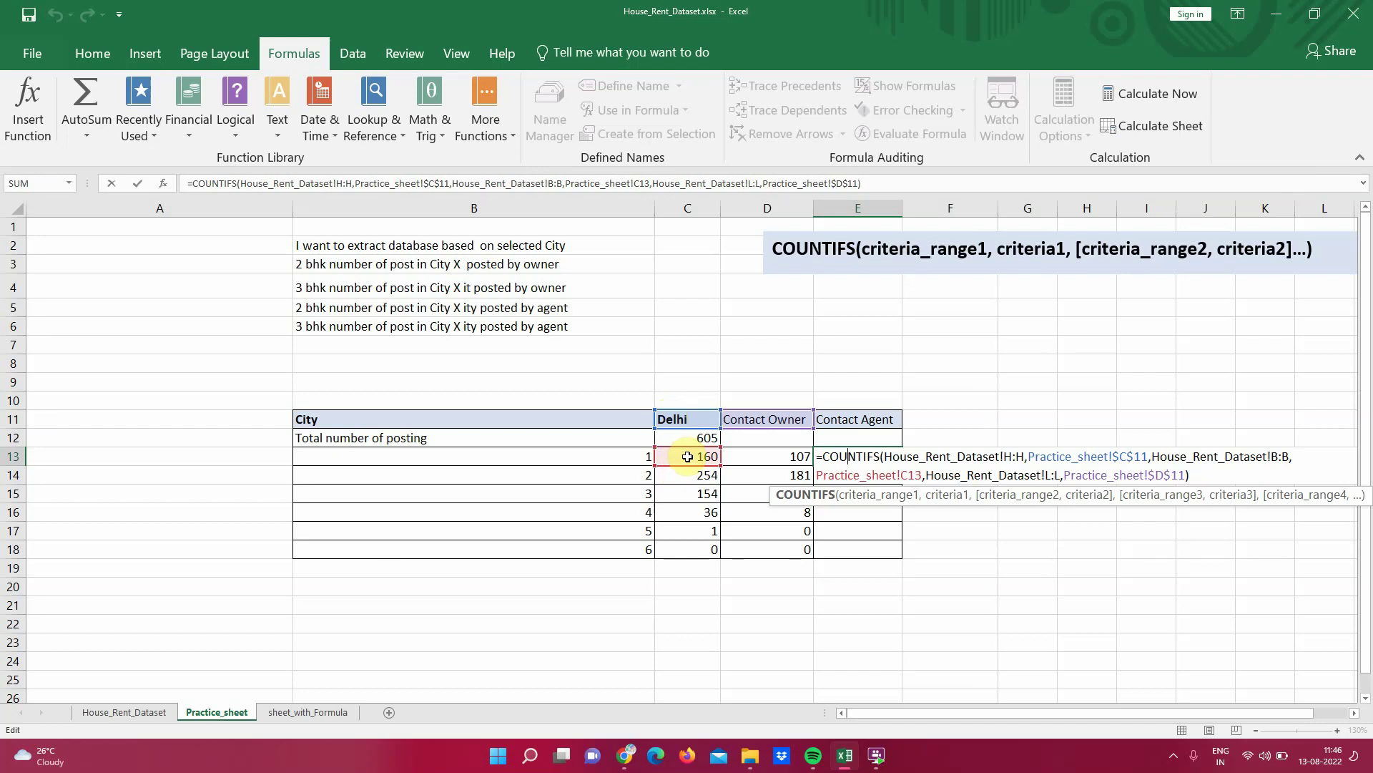
left_click(689, 457)
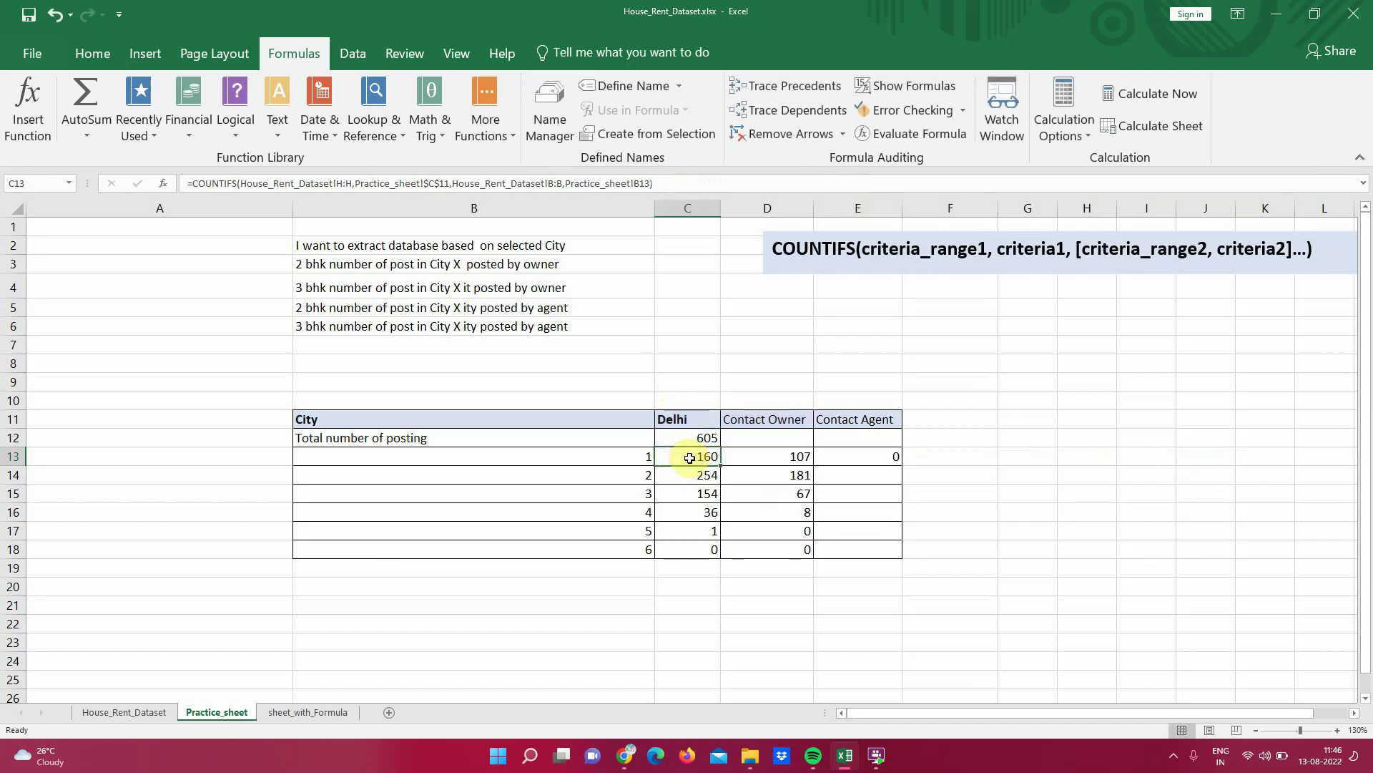
left_click(628, 460)
double_click(873, 456)
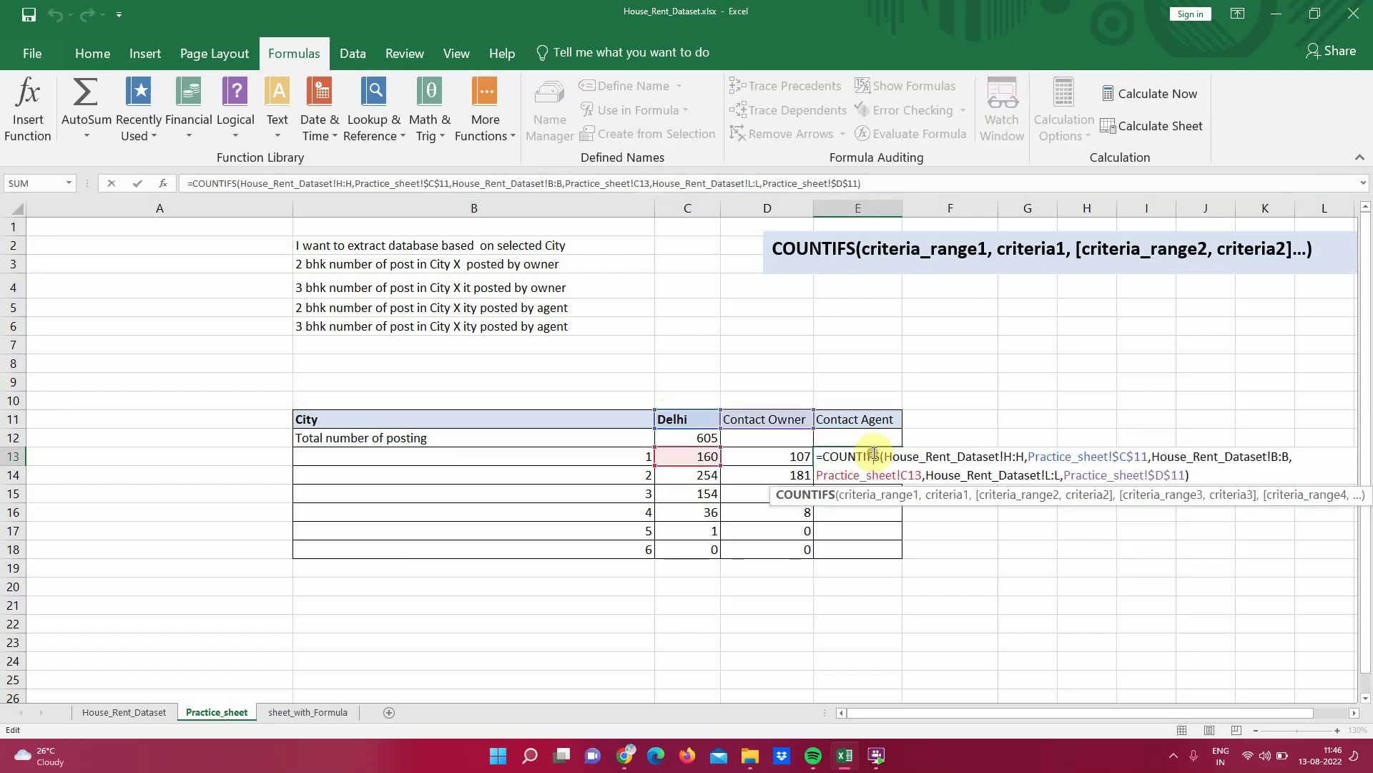
left_click(907, 476)
key("BackSpace")
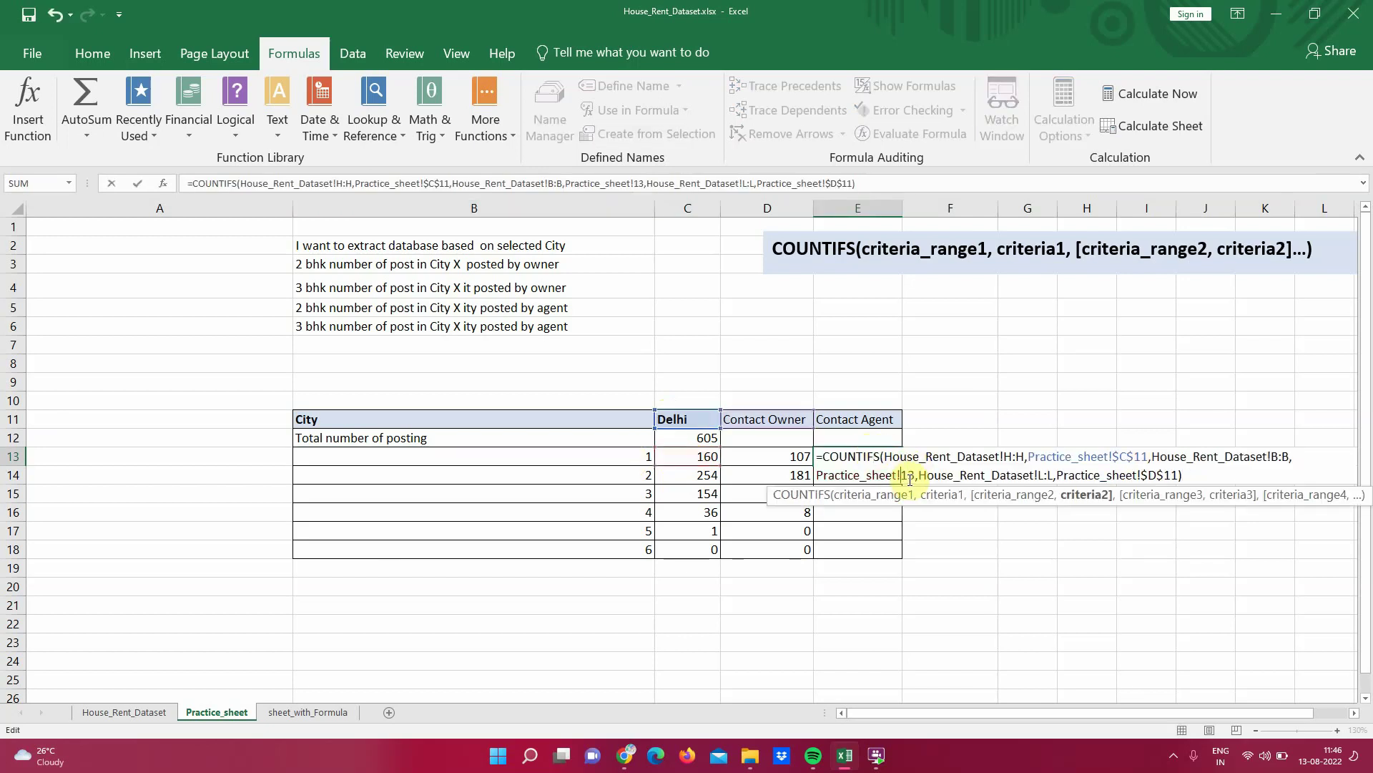
type("b")
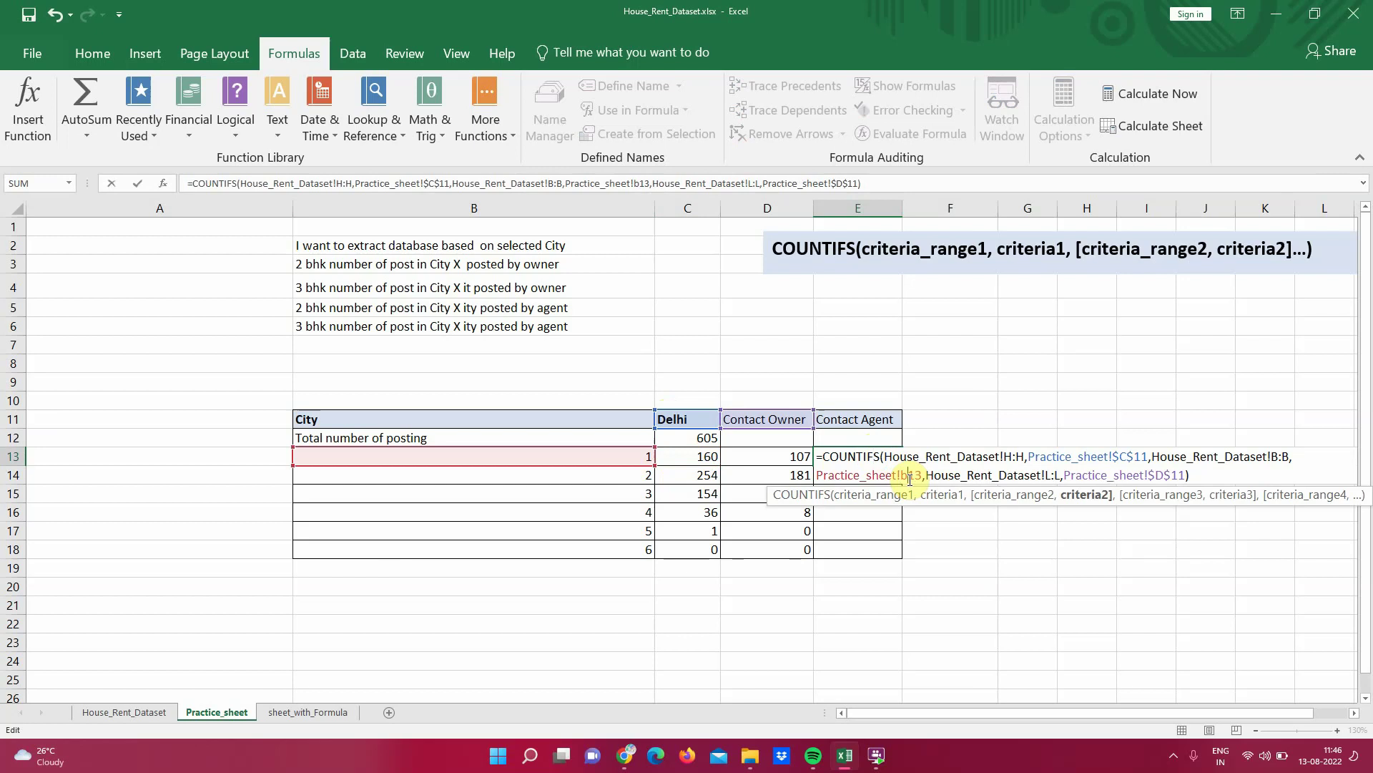
key("Return")
- Change the header criterion from $D$11 to $E$11 (Contact Agent), so E13 returns 53
double_click(872, 456)
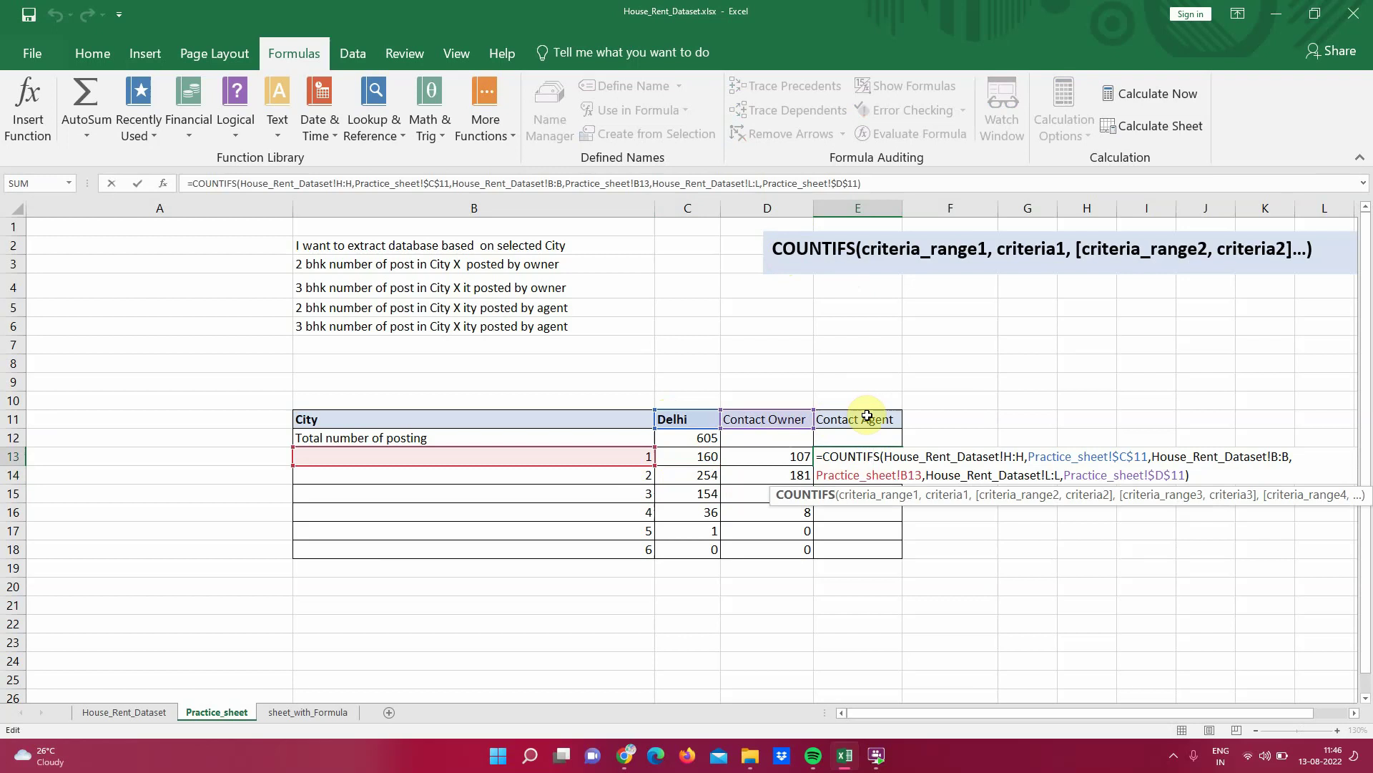
left_click(1155, 475)
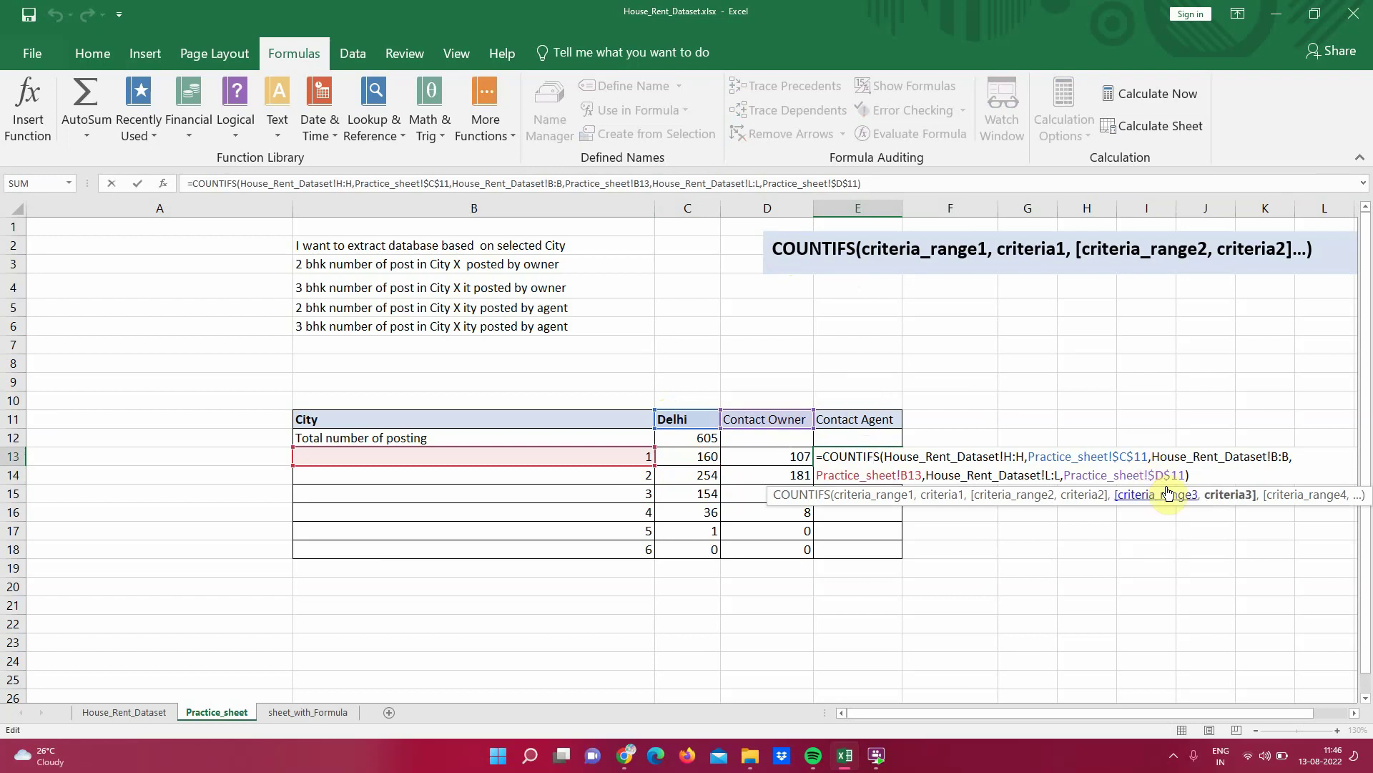
key("Delete")
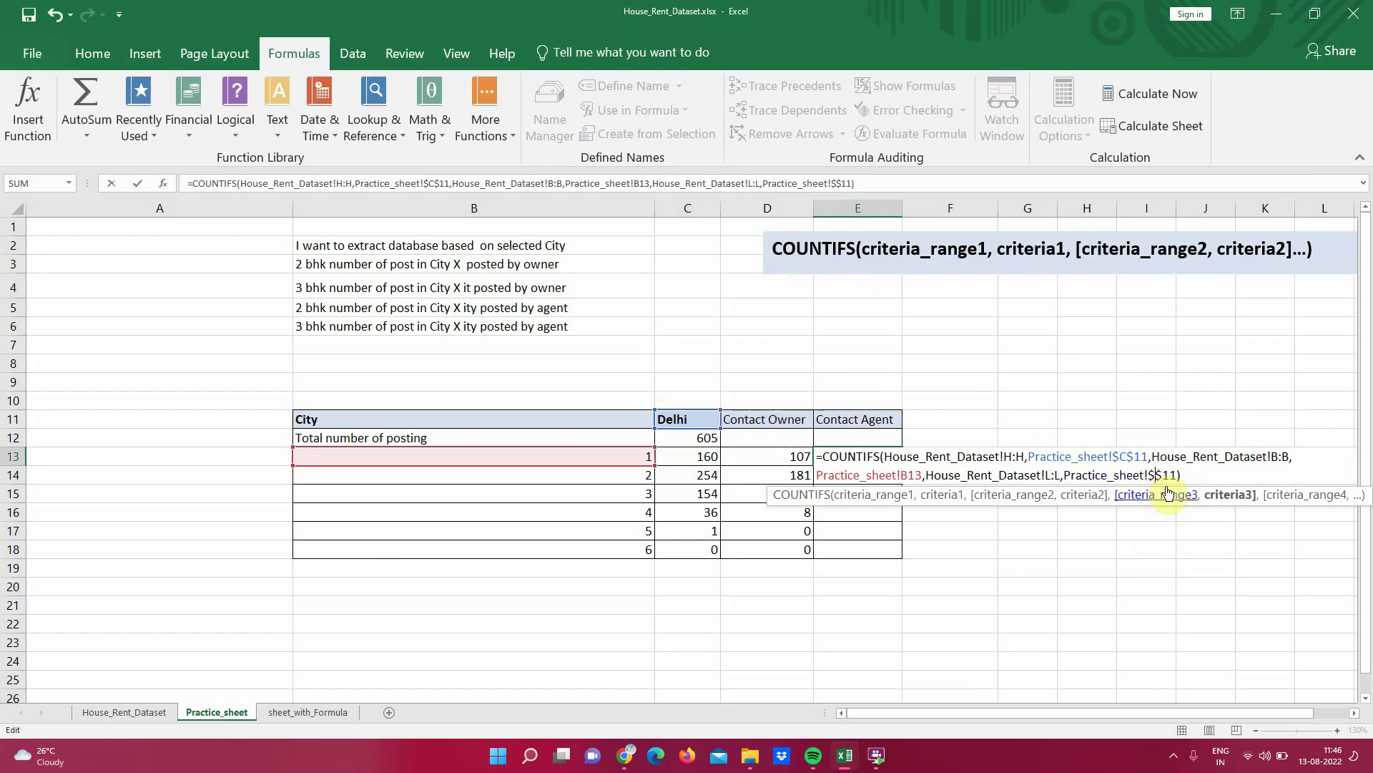
type("E")
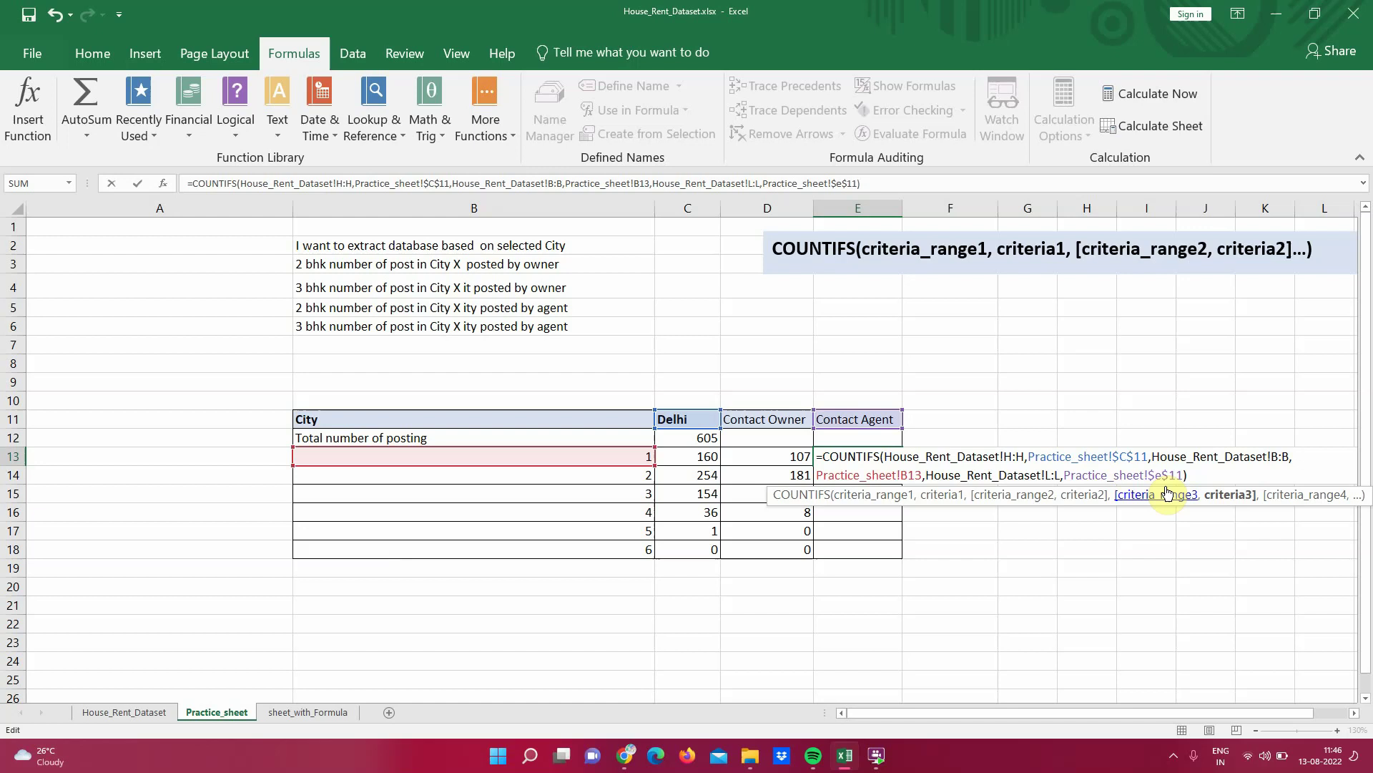
key("Return")
left_click(887, 456)
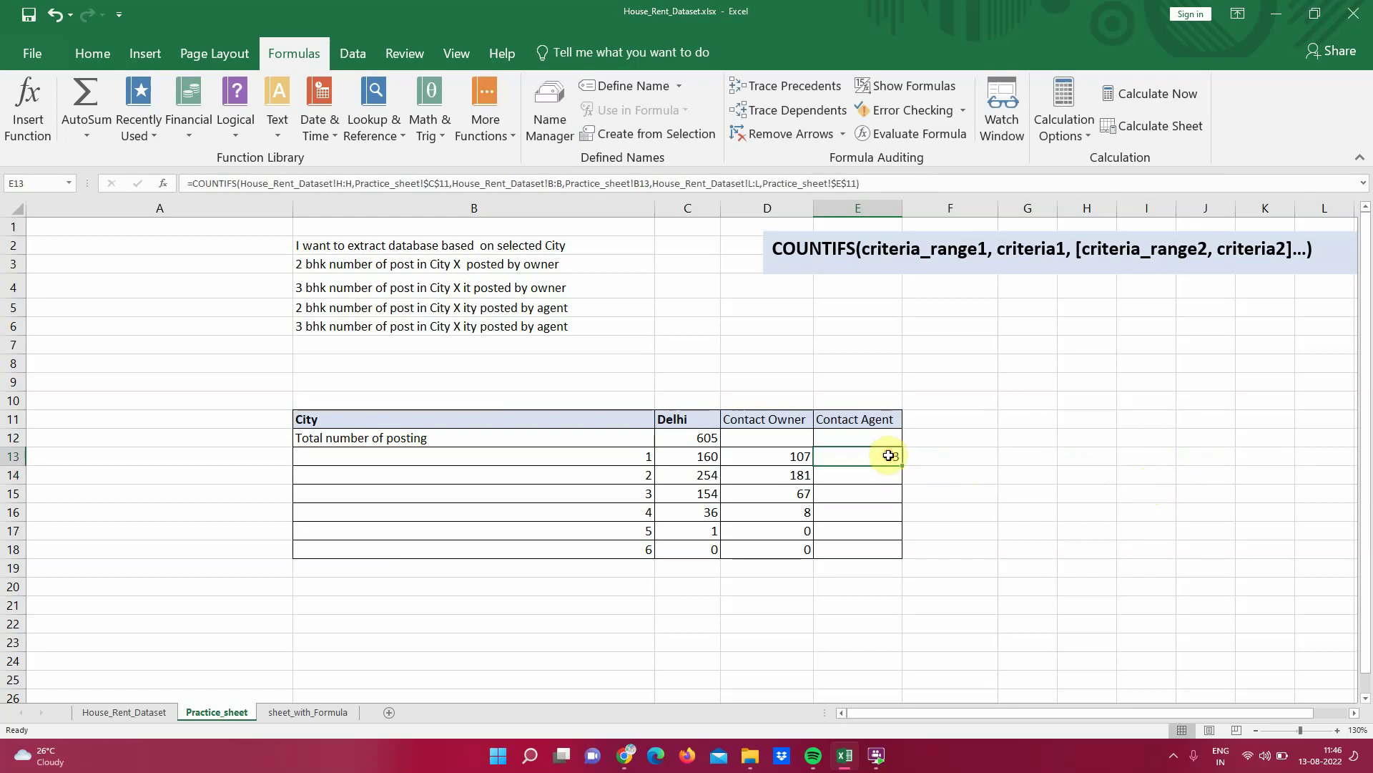
- Copy the E13 Contact Agent formula down to E18, giving counts 53, 73, 87, 28, 1 and 0
left_click_drag(901, 465, 894, 552)
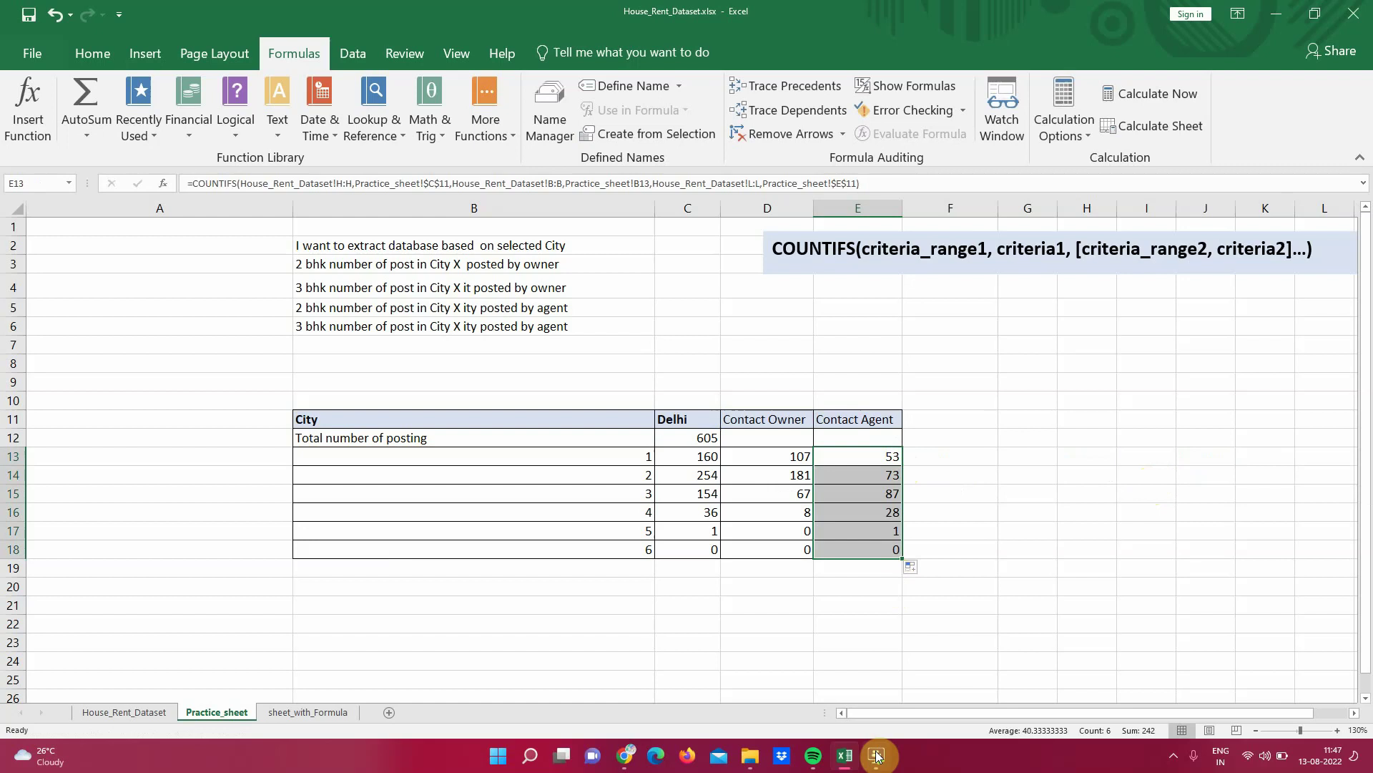
left_click(748, 644)
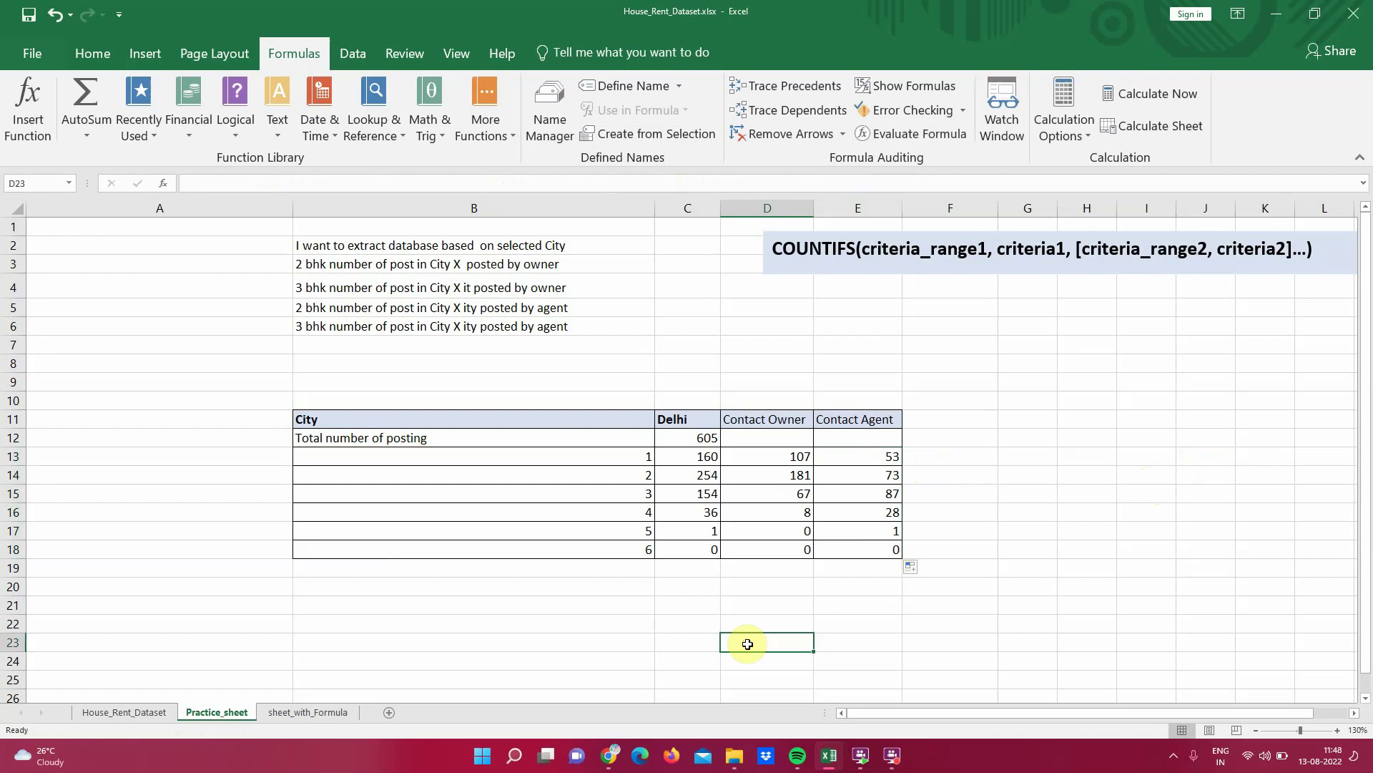